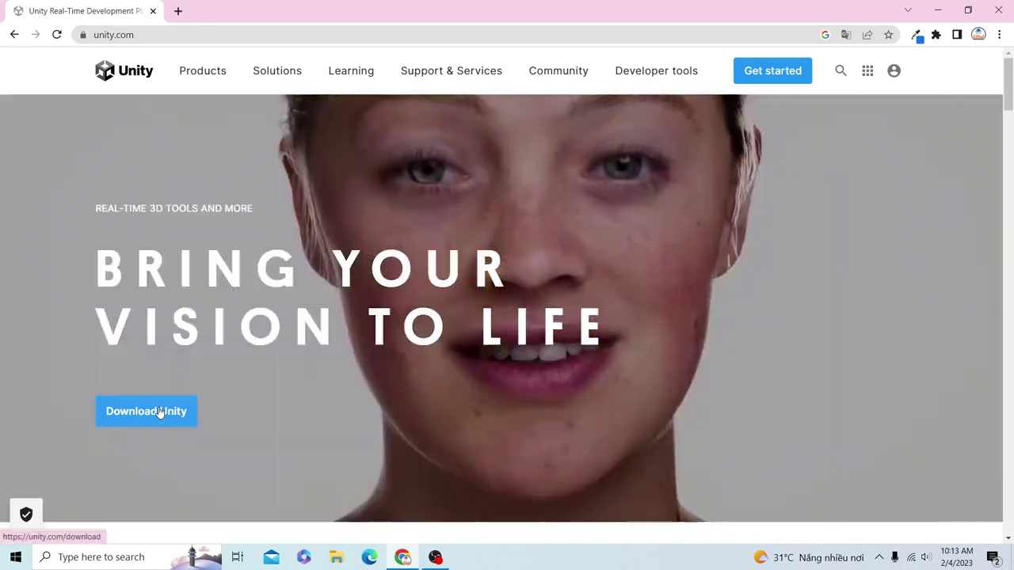
Go to the Unity download page, then show Chrome's Downloads list with UnityHubSetup.exe.
click(159, 412)
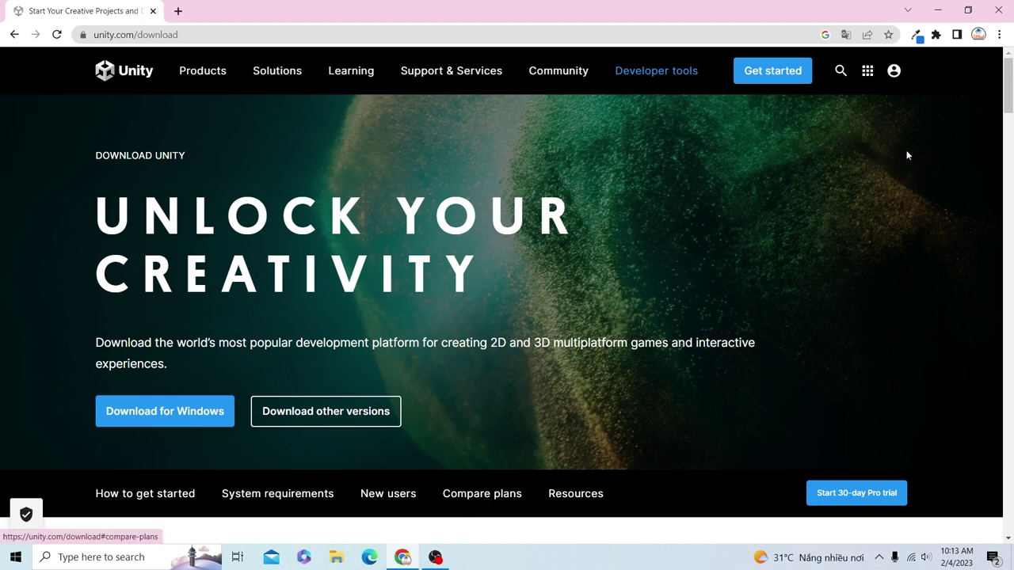
click(1000, 35)
click(872, 123)
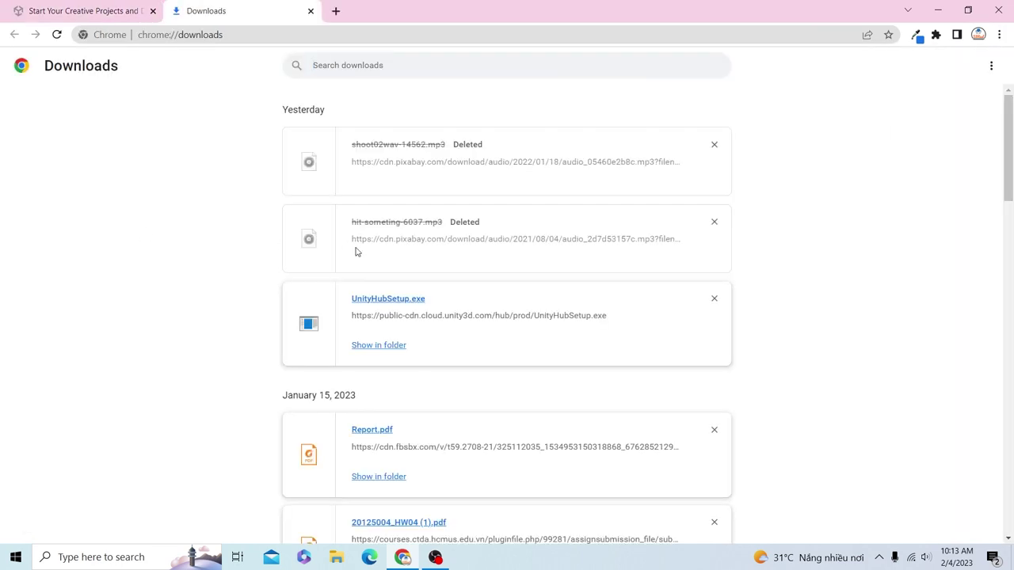
Locate UnityHubSetup.exe in D:\Temporary, then close File Explorer and Chrome, leaving Unity Hub open.
click(379, 347)
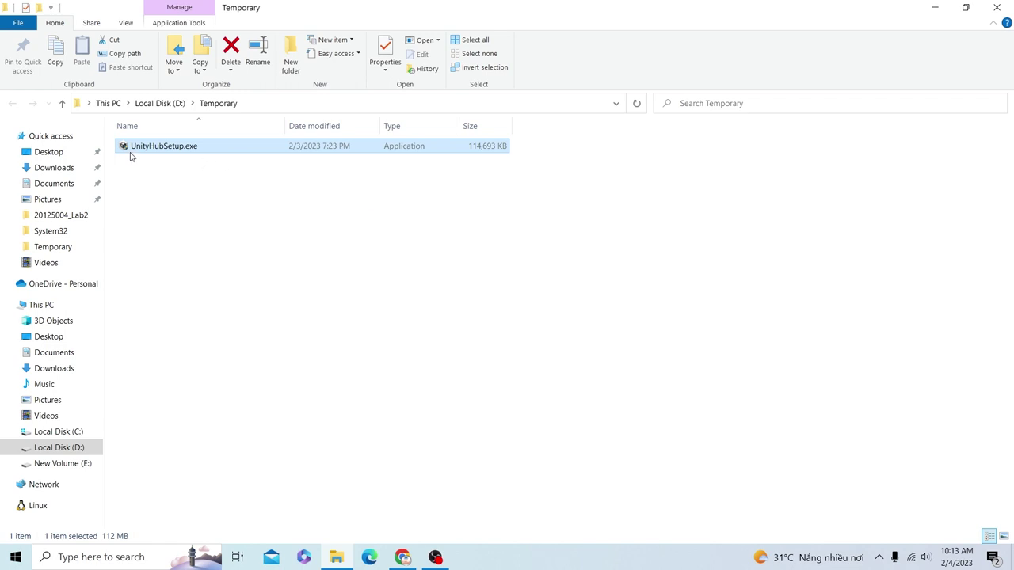
click(996, 7)
click(996, 8)
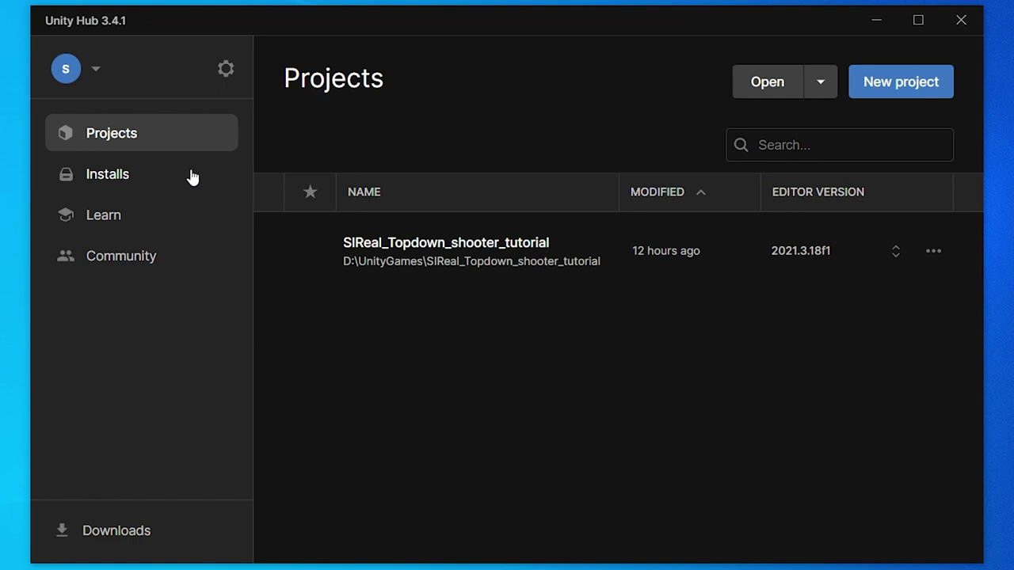
Show the Installs page with editor 2021.3.18f1 after viewing the available editor releases.
click(165, 175)
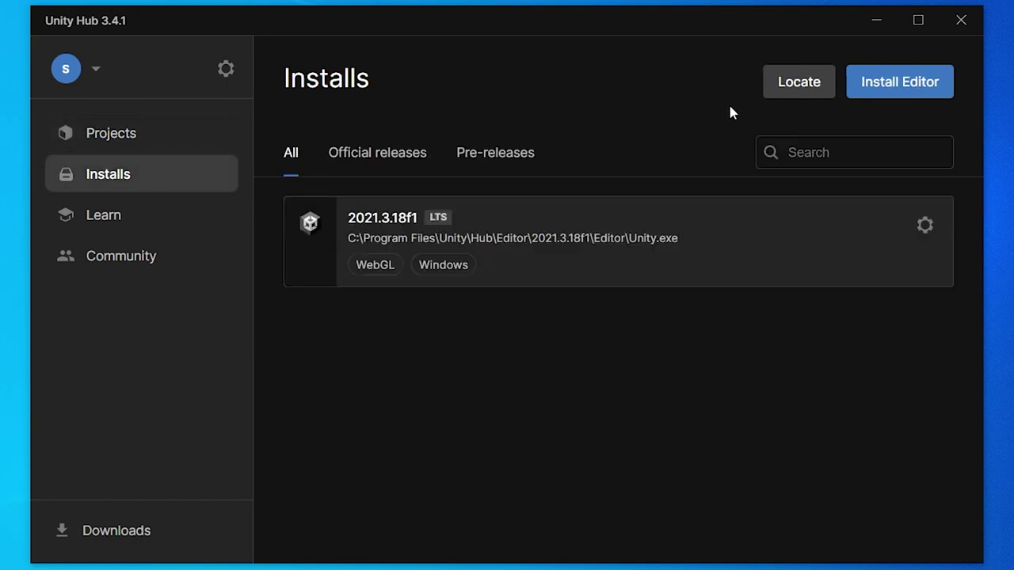
click(916, 89)
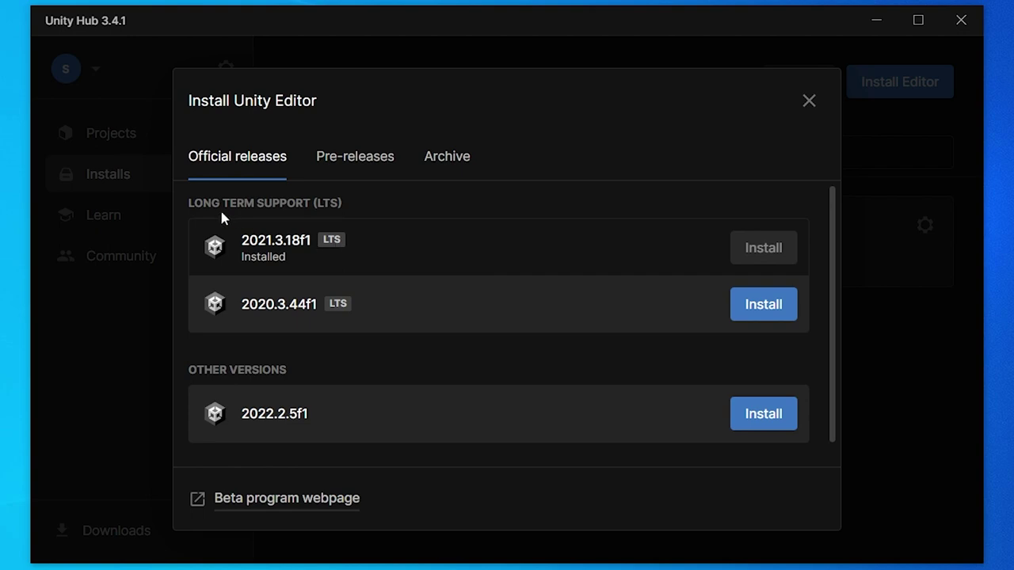
click(810, 104)
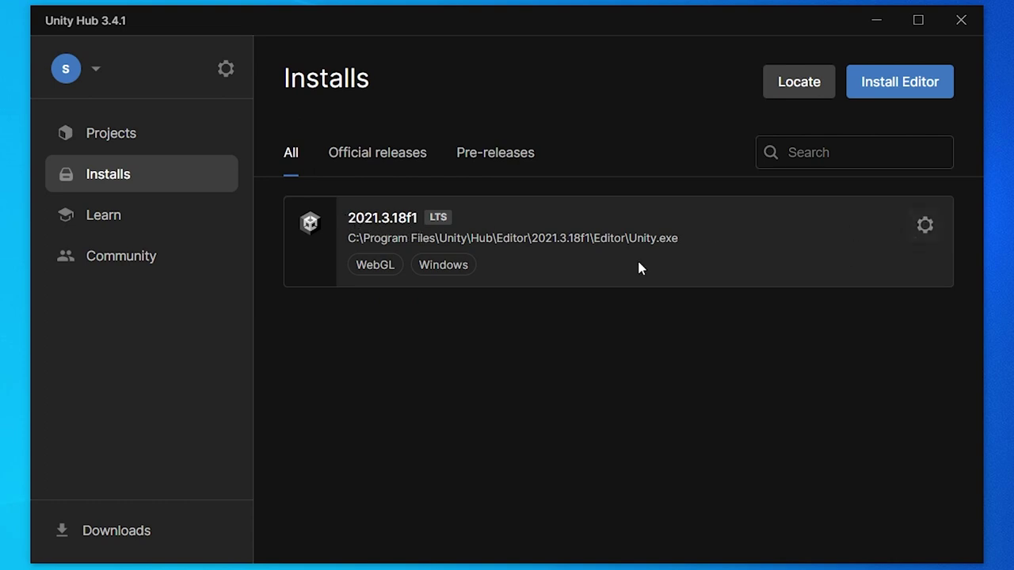
Review Android and iOS Build Support modules for 2021.3.18f1 without installing, then return to Projects.
click(924, 226)
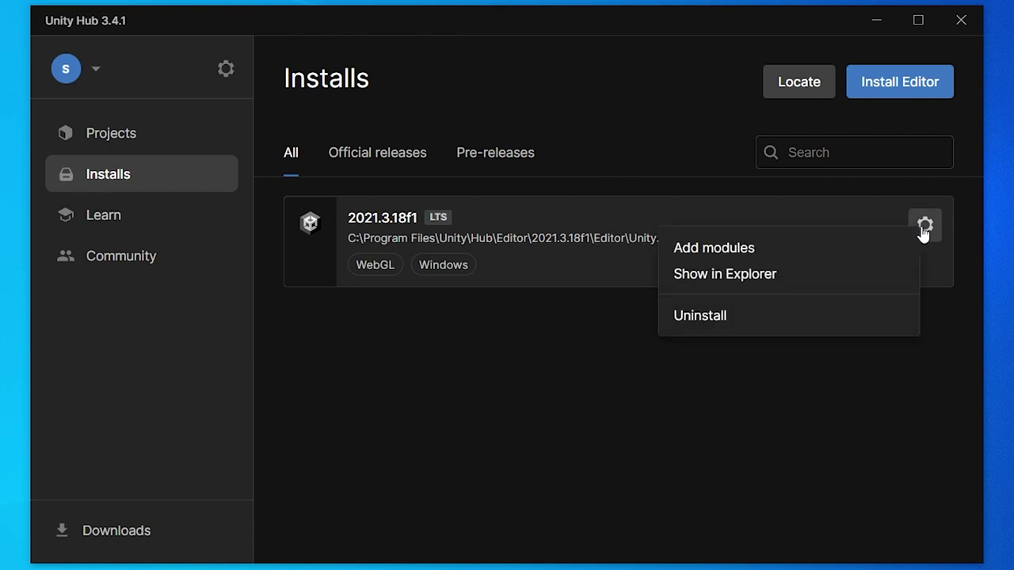
click(789, 249)
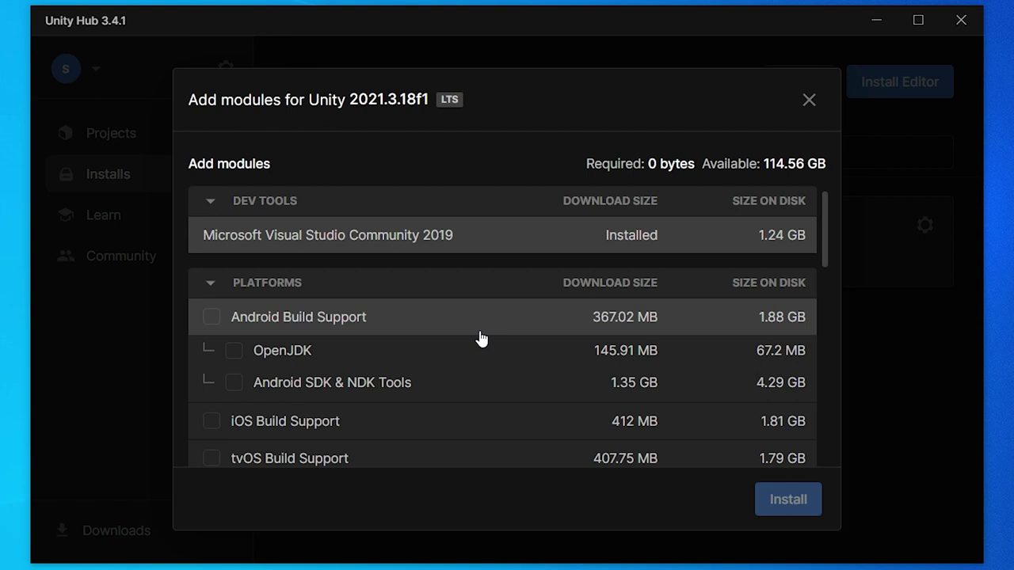
click(267, 321)
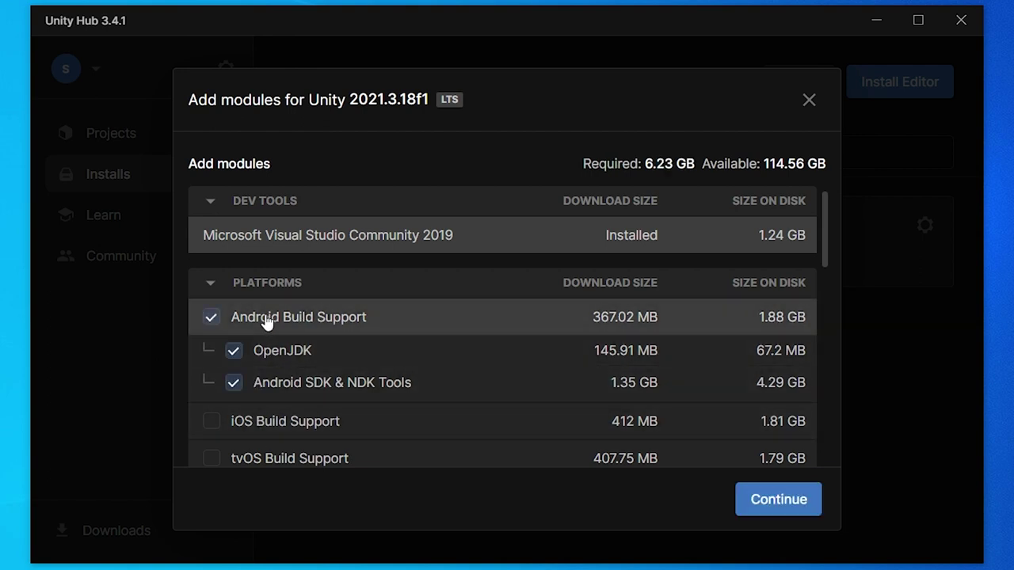
click(238, 434)
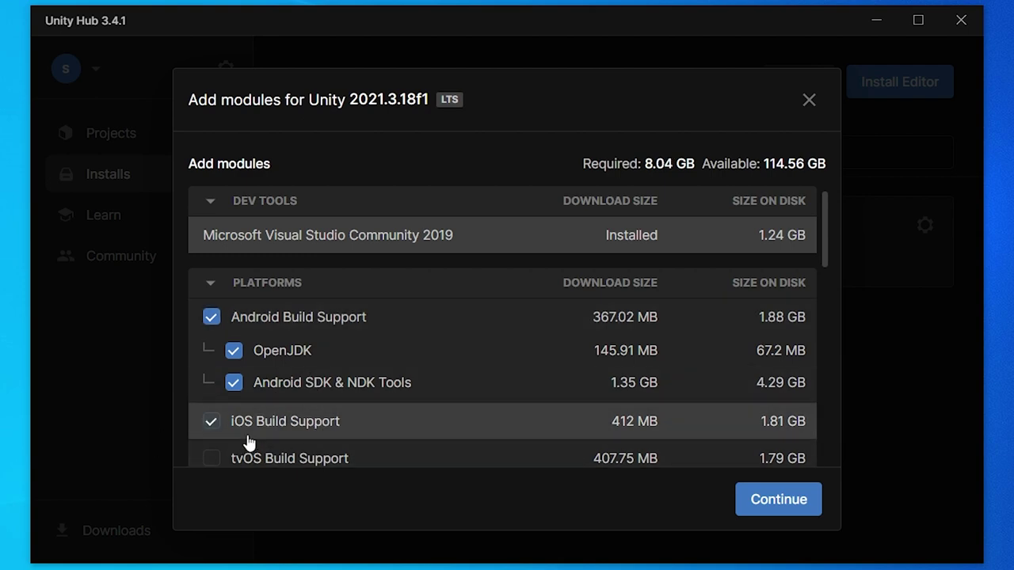
click(805, 105)
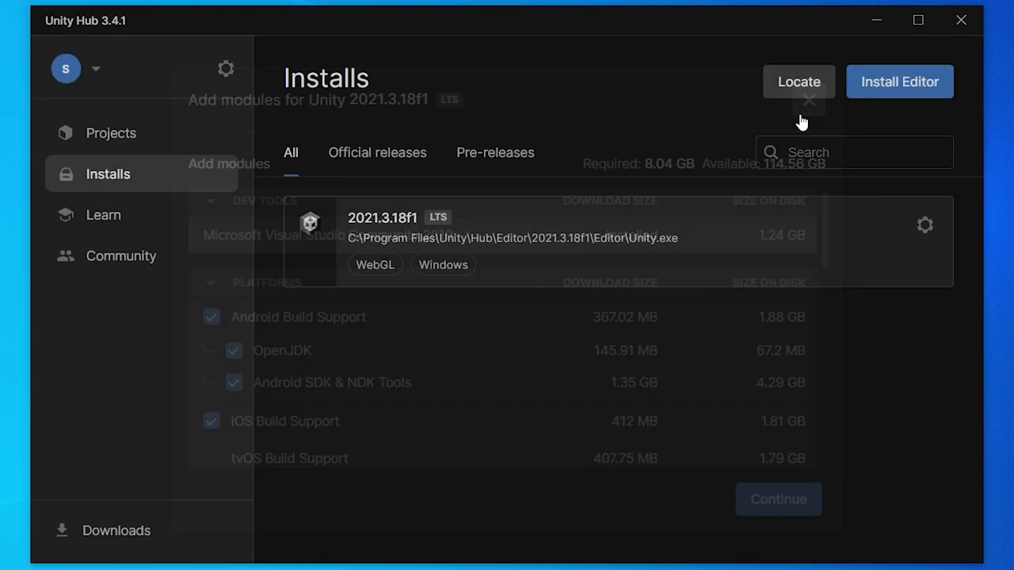
click(89, 136)
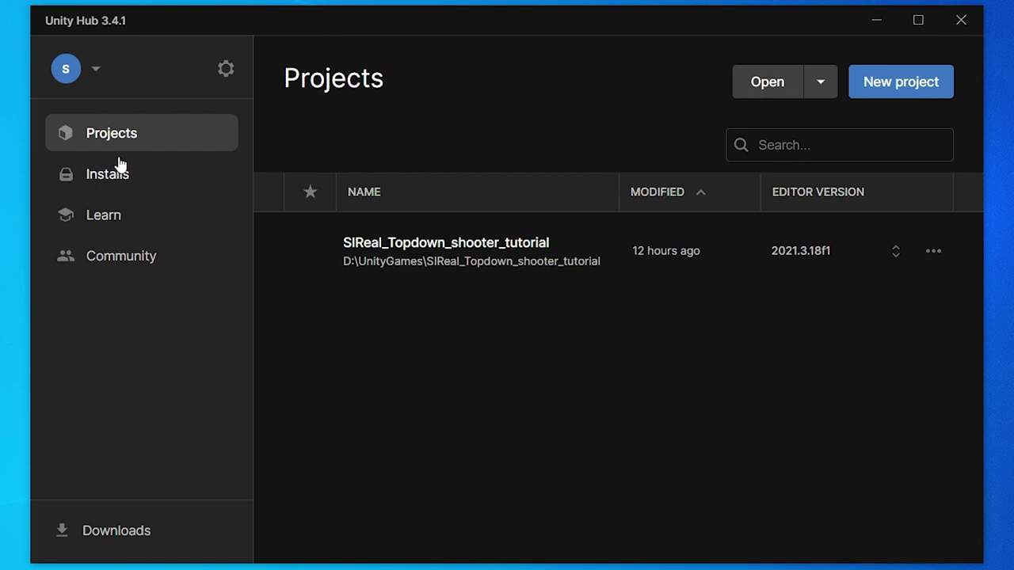
Start a new project, preview the 2D Platformer, LEGO and FPS Microgames, then pick 2D Core.
click(929, 79)
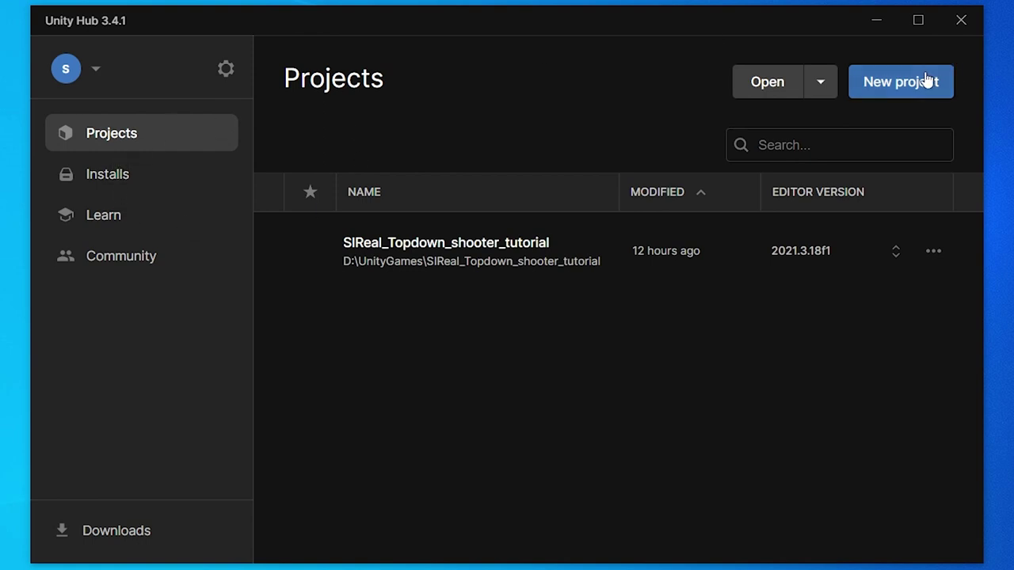
click(929, 79)
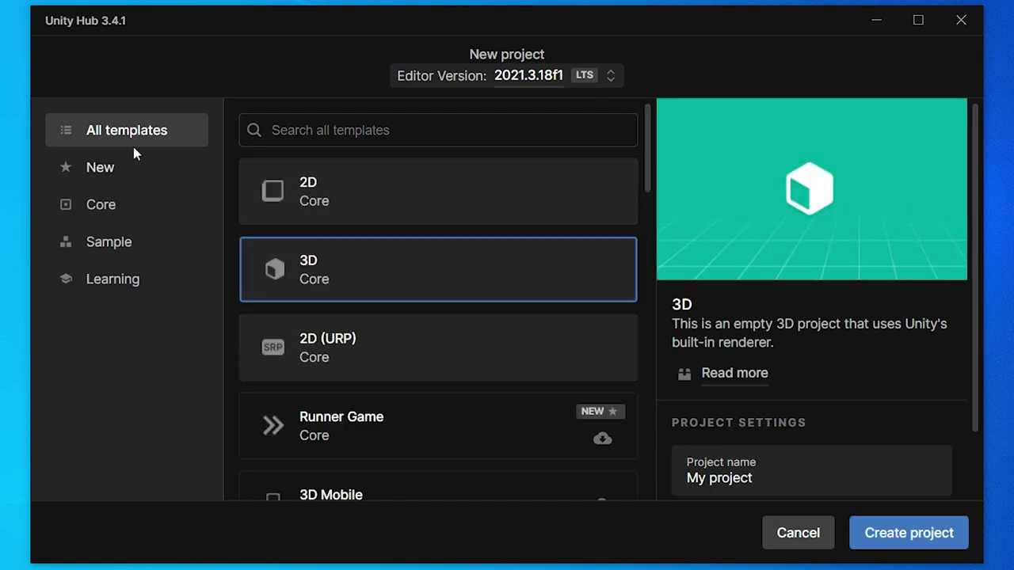
click(125, 247)
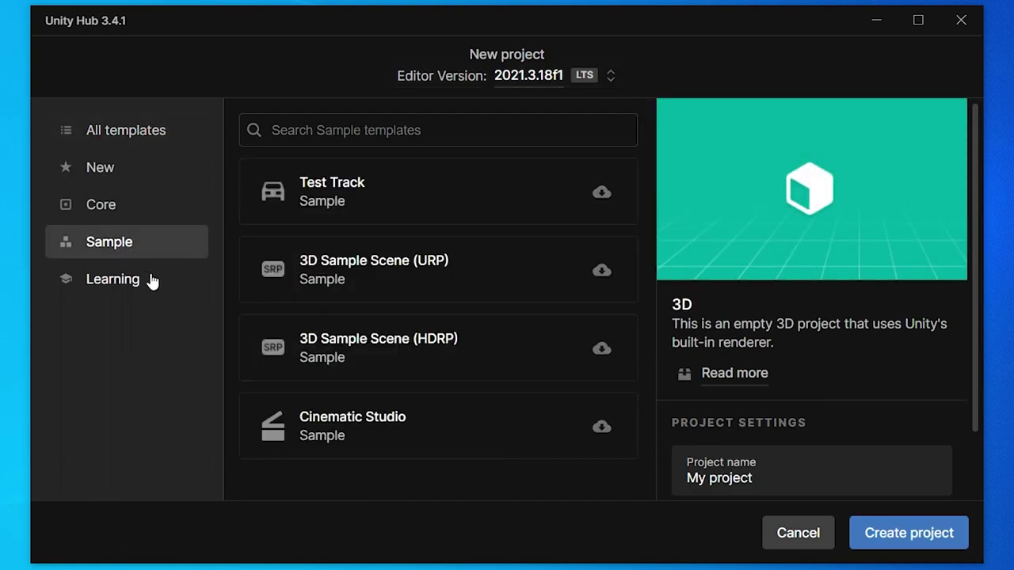
click(151, 282)
click(328, 229)
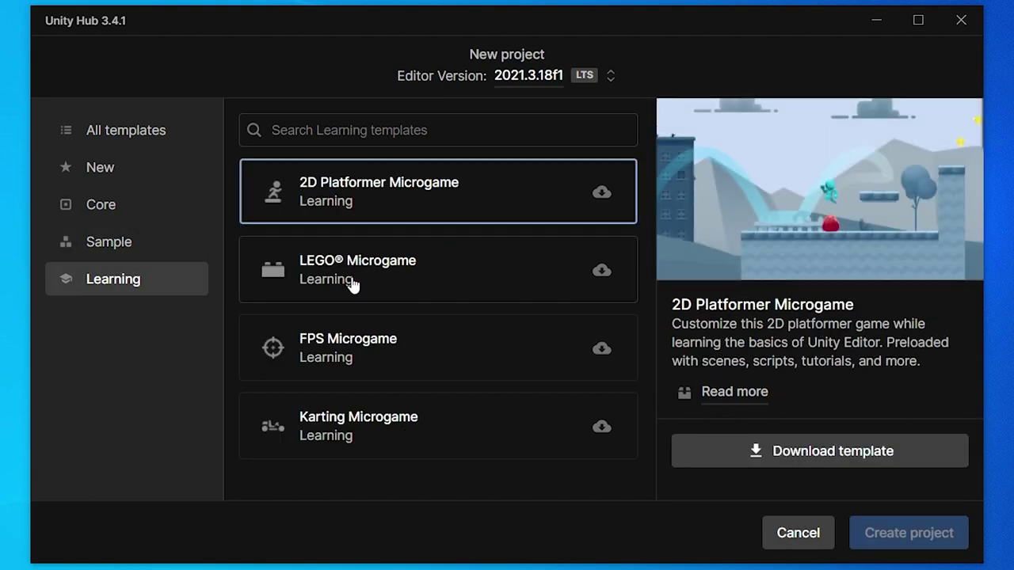
click(351, 283)
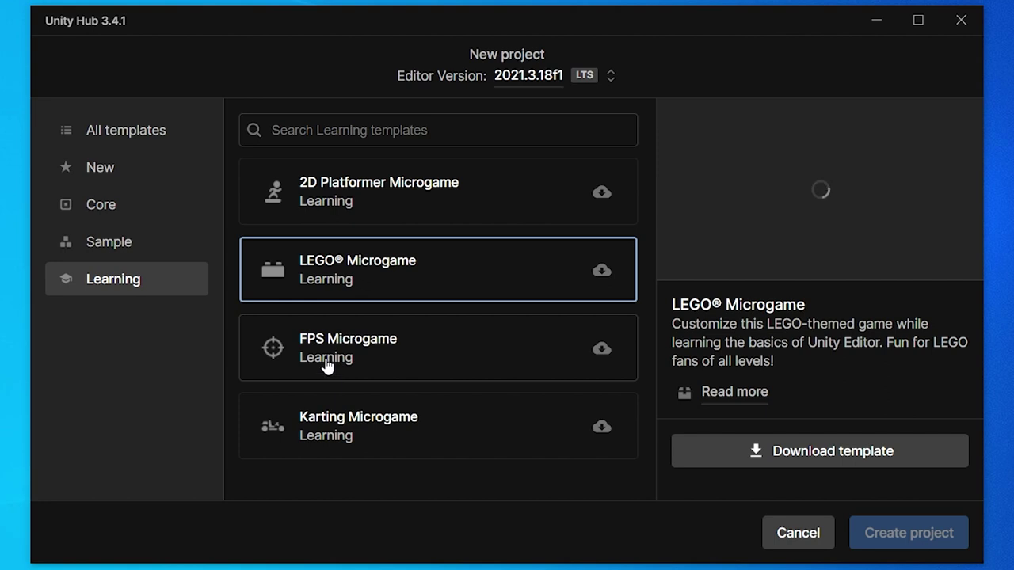
click(339, 366)
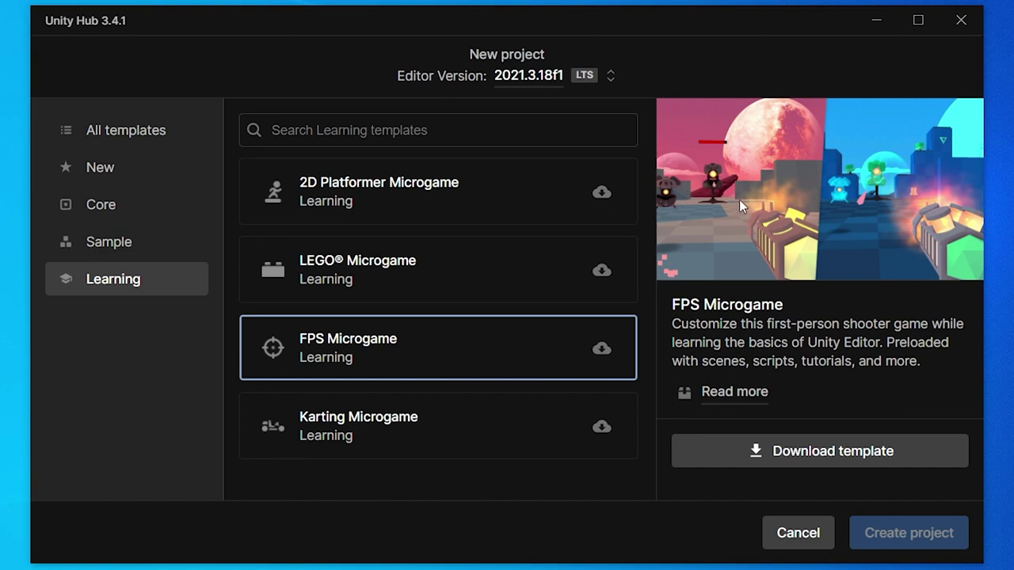
click(119, 133)
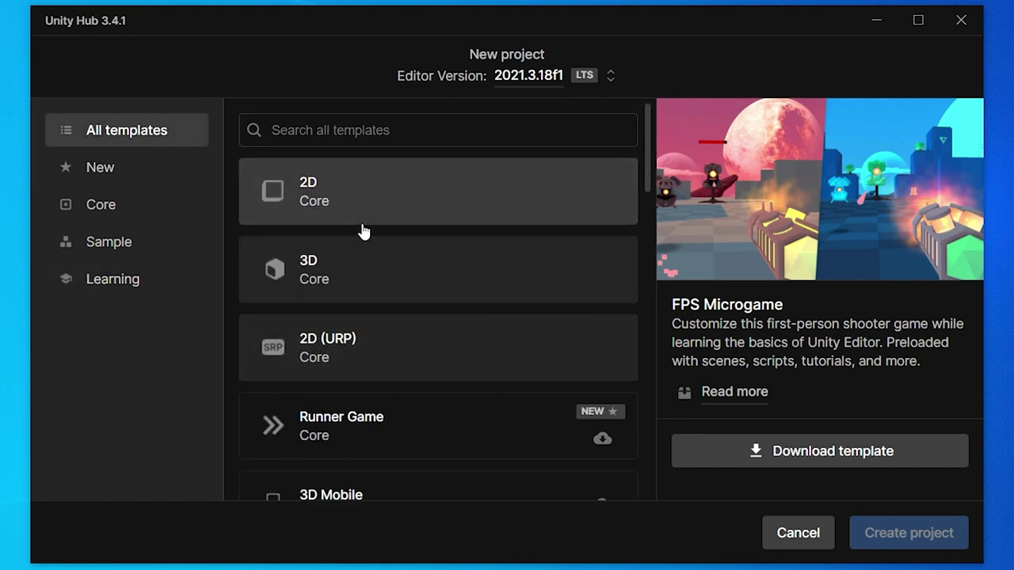
click(363, 219)
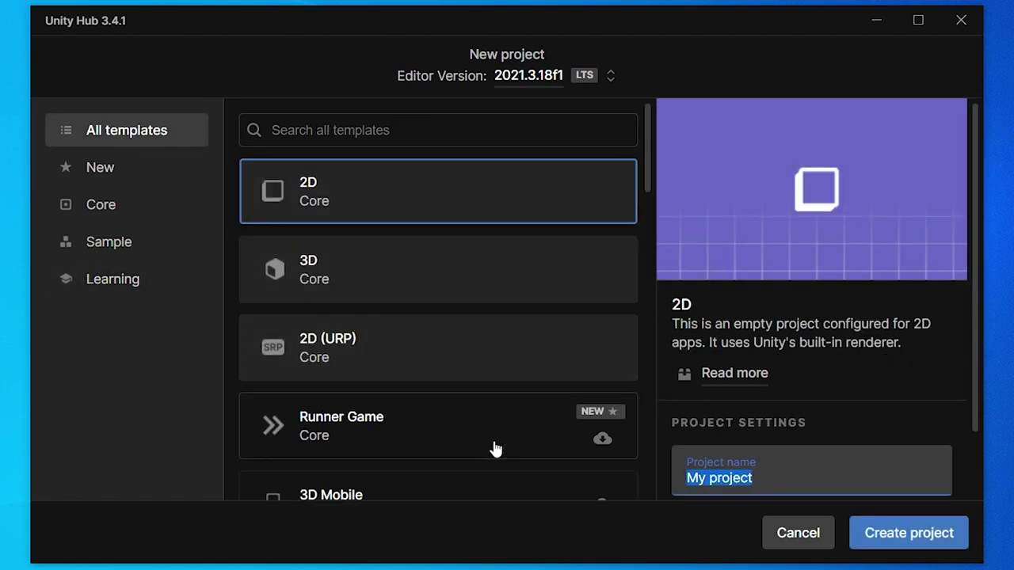
Name the 2D Core project 'Topdown shooter' and create it.
text(Topdown sh)
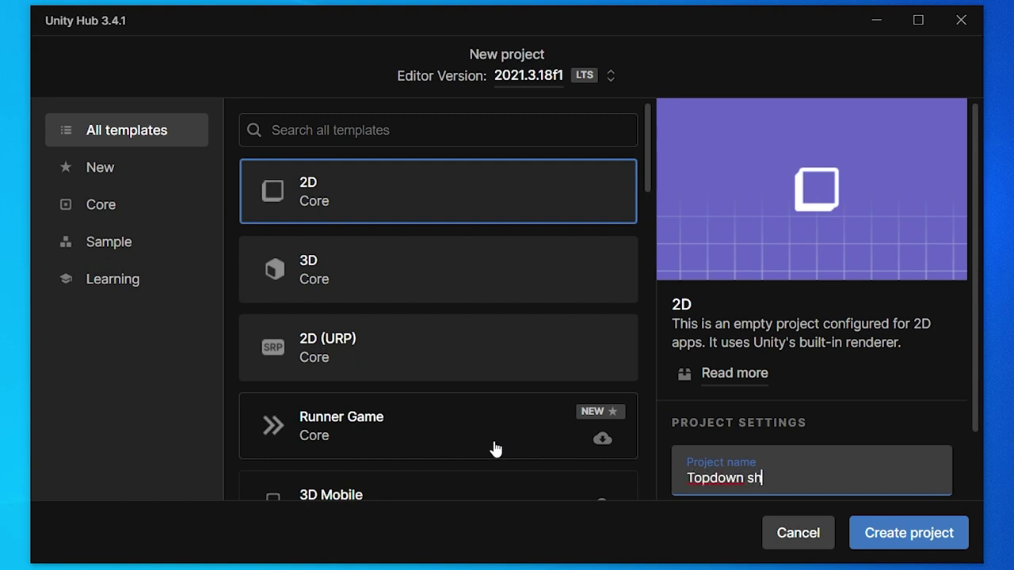
text(otter)
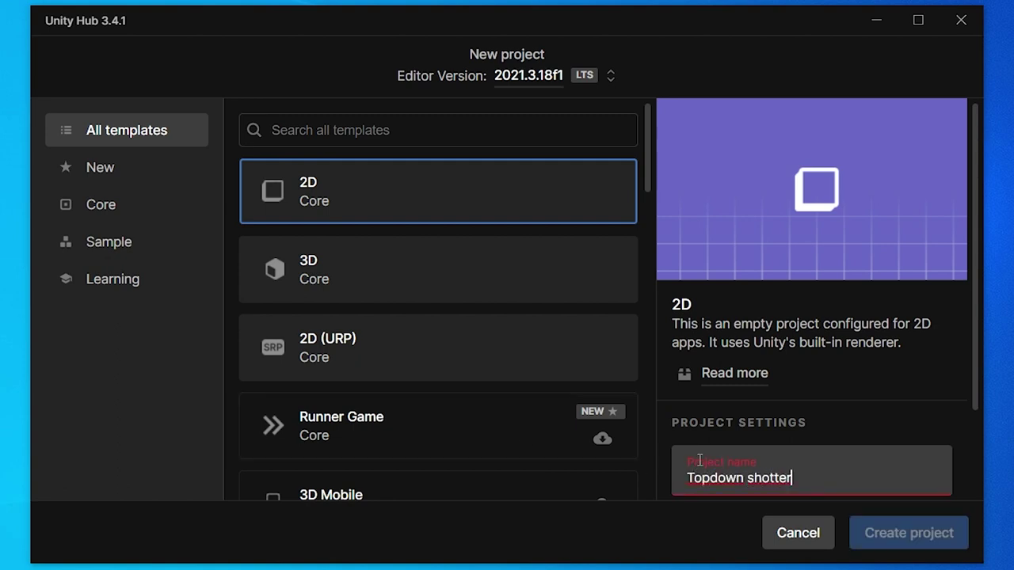
text(oter)
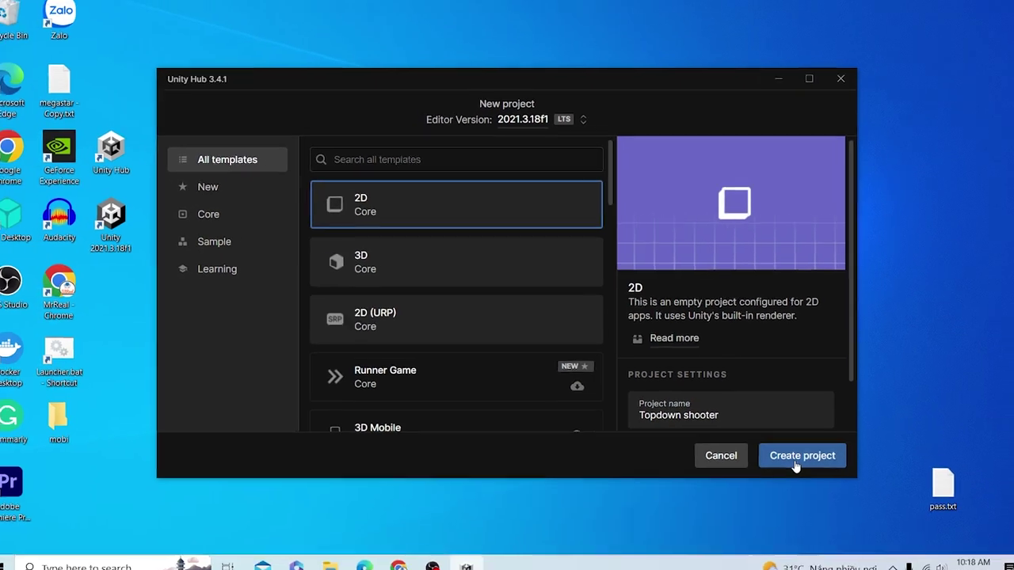
click(825, 487)
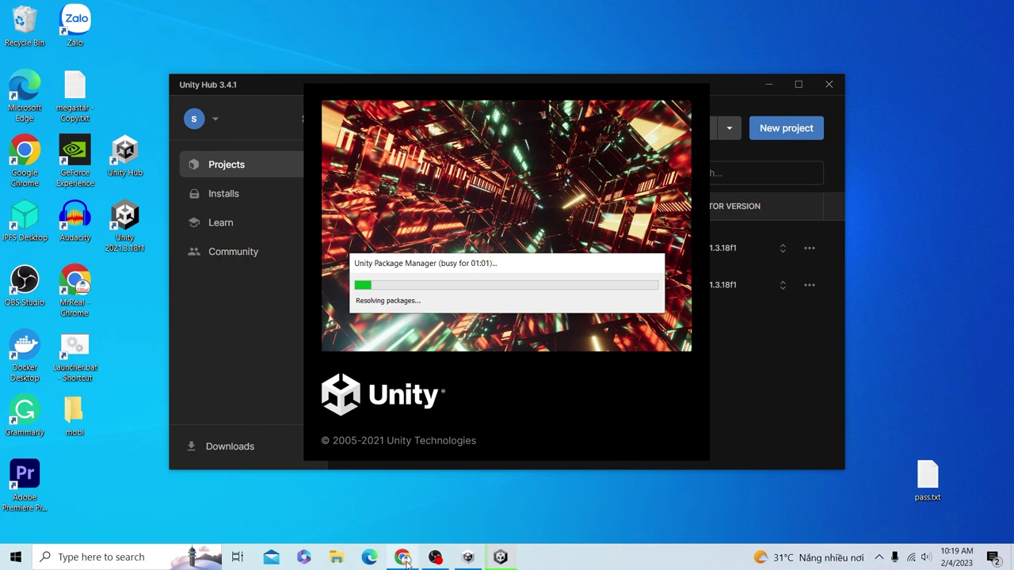
Search the web for 'unity asset store' in a new Chrome tab and open the Asset Store.
click(404, 491)
click(178, 10)
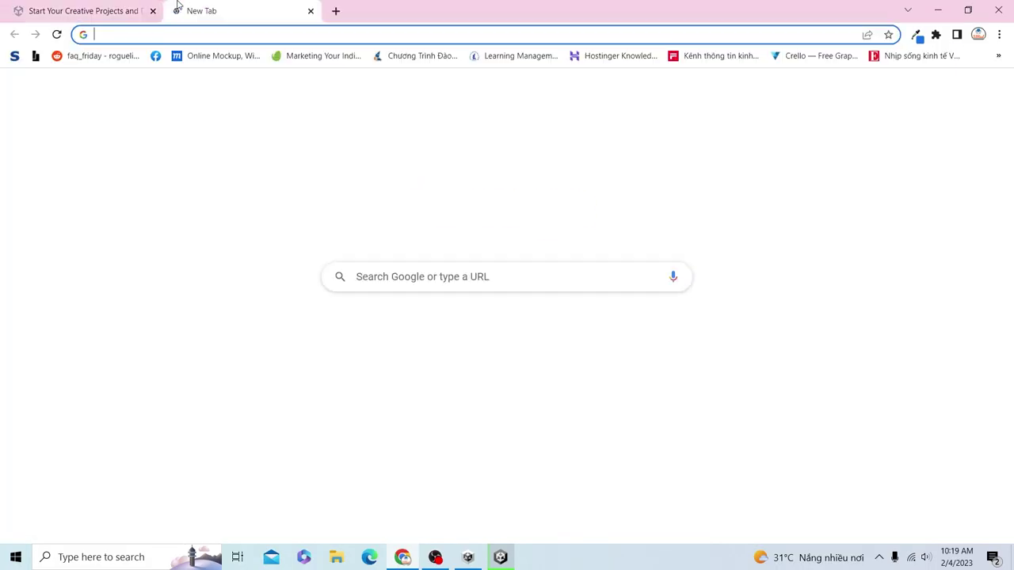
text(unity asset )
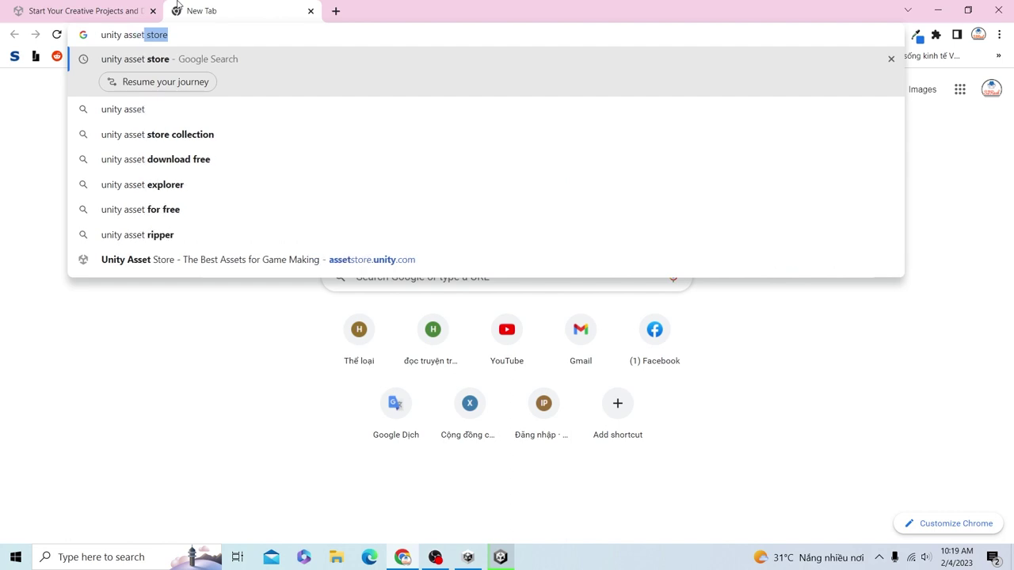
text(stpre)
key(BackSpace)
key(BackSpace)
key(BackSpace)
text(o)
key(Return)
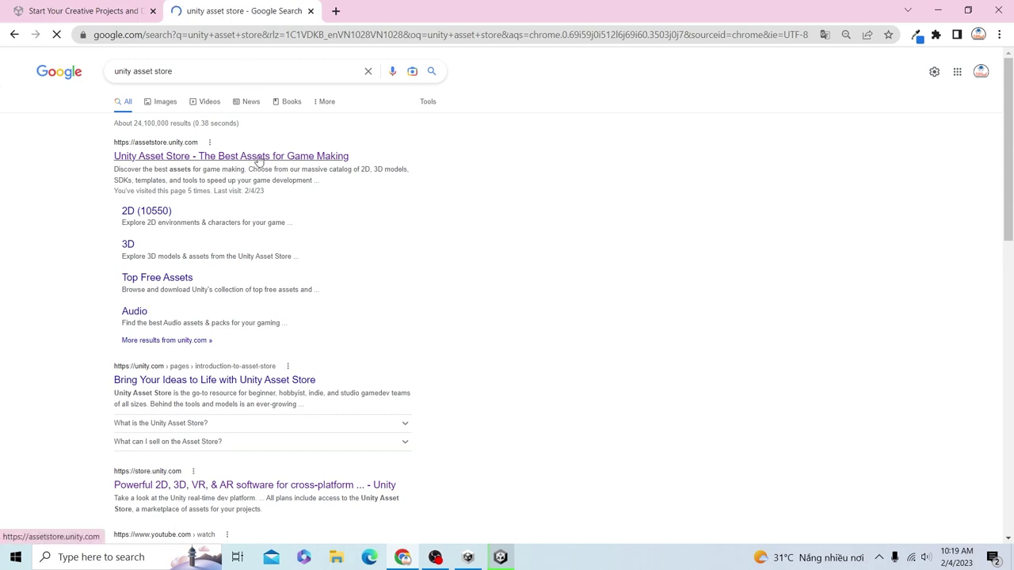
click(259, 157)
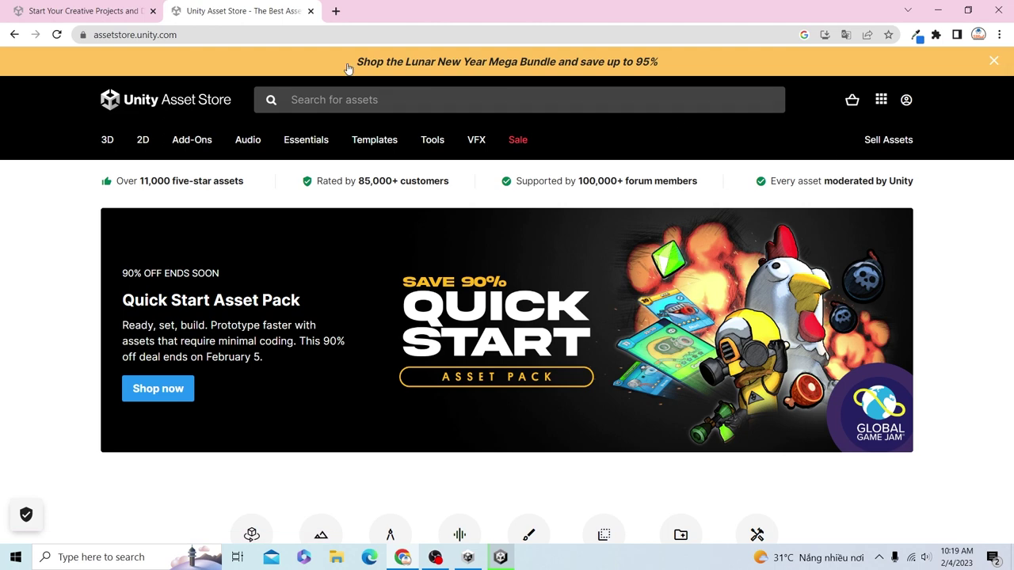
Scroll the Asset Store home page down to the category icons and Staff picks.
scroll(630, 265, down, 1)
scroll(566, 329, down, 1)
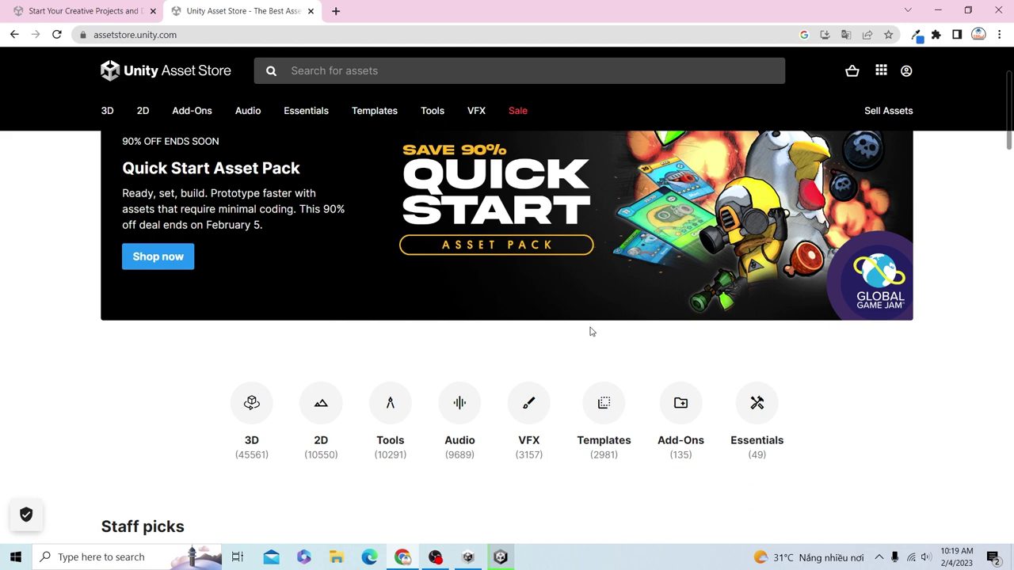
scroll(590, 331, down, 1)
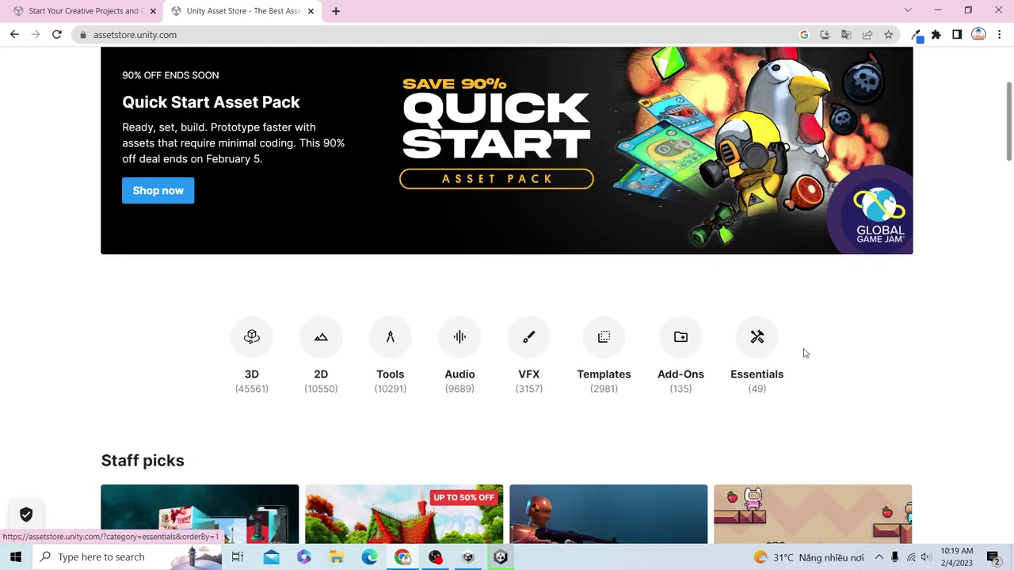
scroll(976, 360, down, 1)
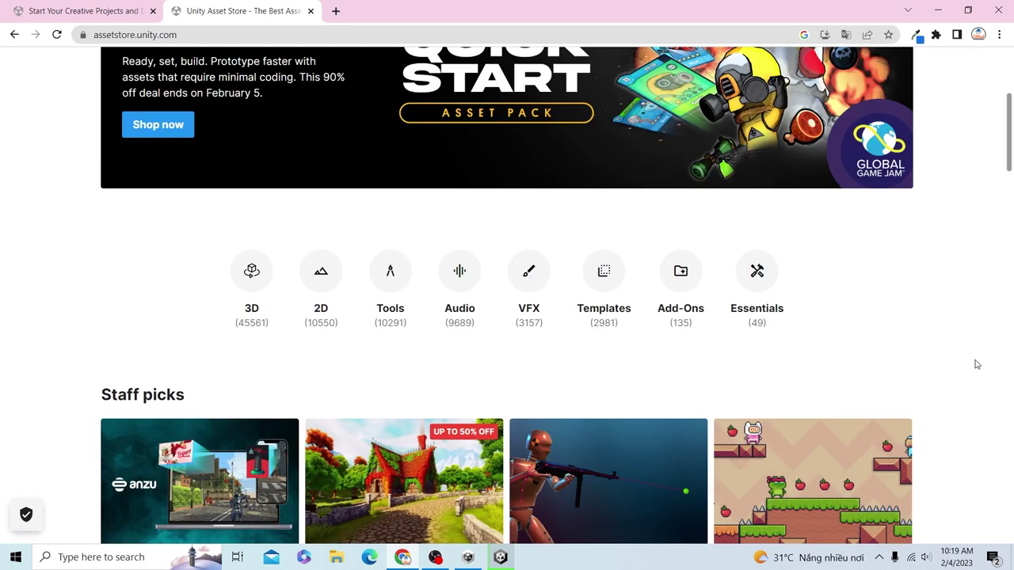
scroll(977, 365, down, 2)
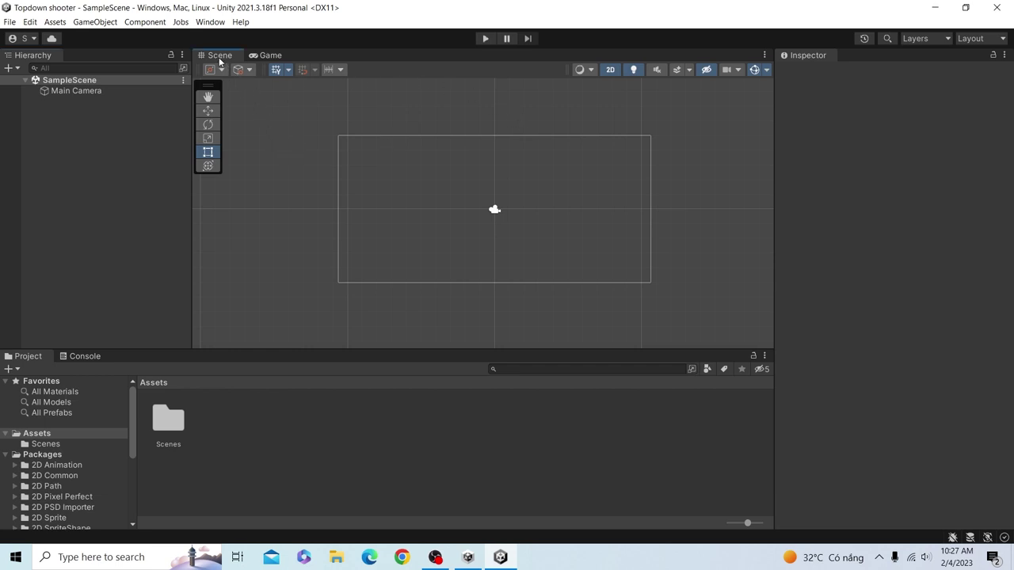
Check the blue Game view, return to the Scene view, and select Main Camera in the Hierarchy.
click(255, 56)
click(237, 56)
click(271, 55)
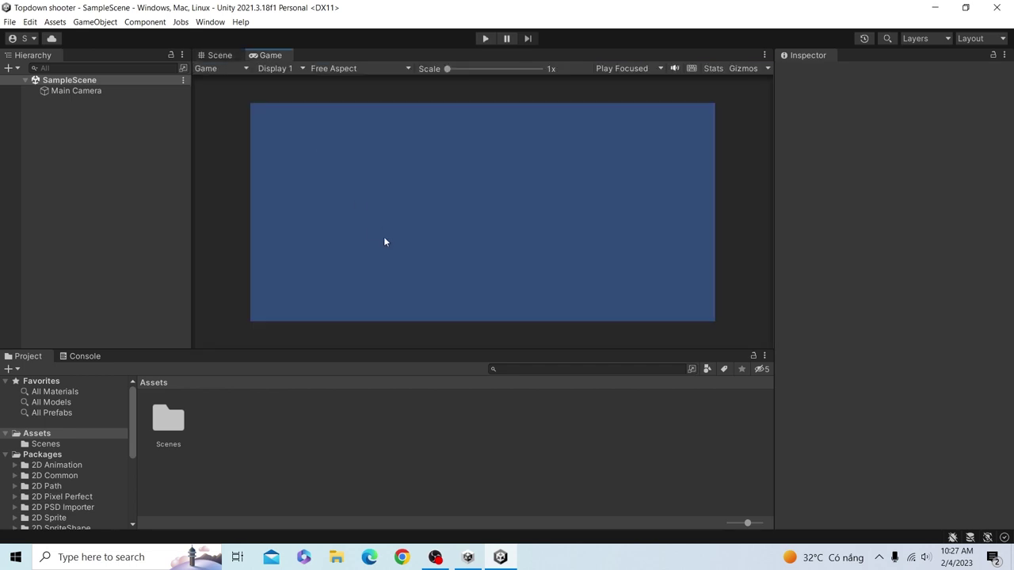
click(222, 56)
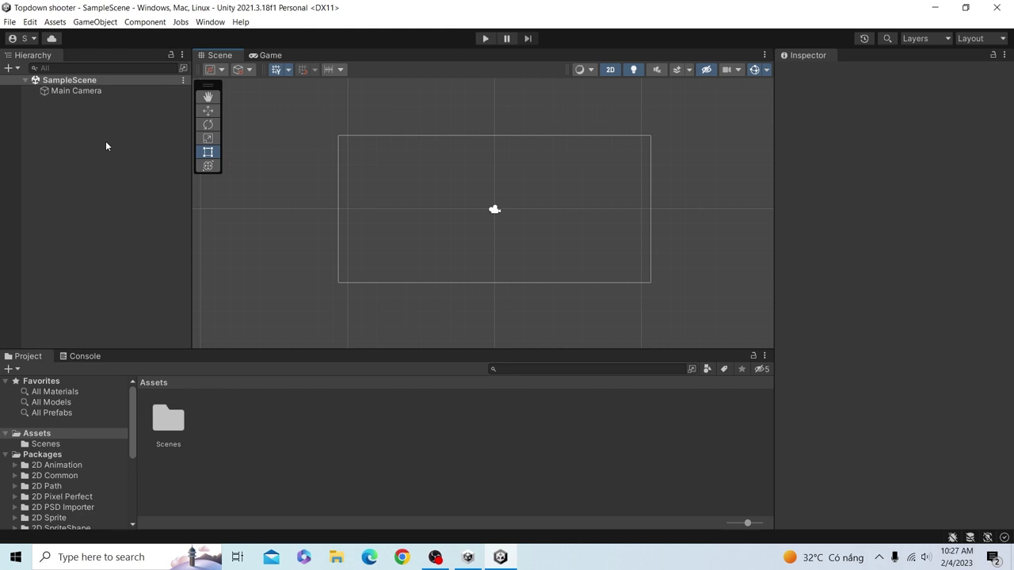
click(80, 130)
click(85, 93)
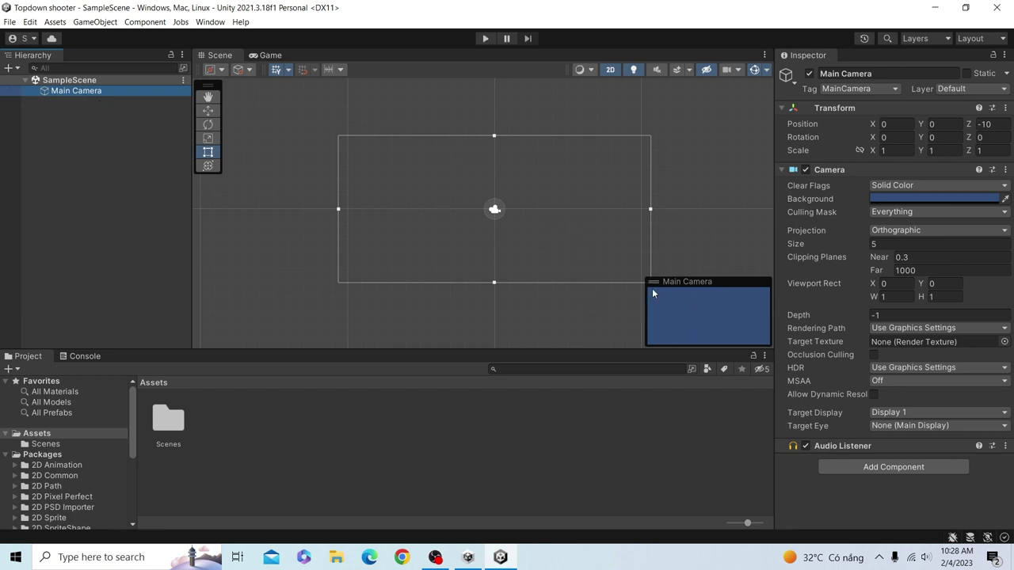
Set the Main Camera background colour to grey 616161.
click(265, 55)
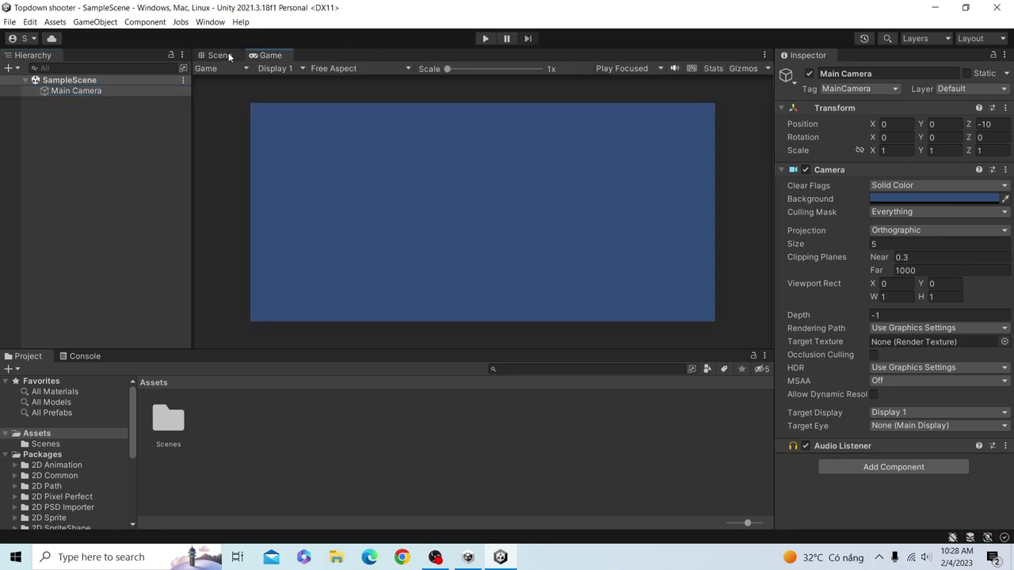
click(231, 57)
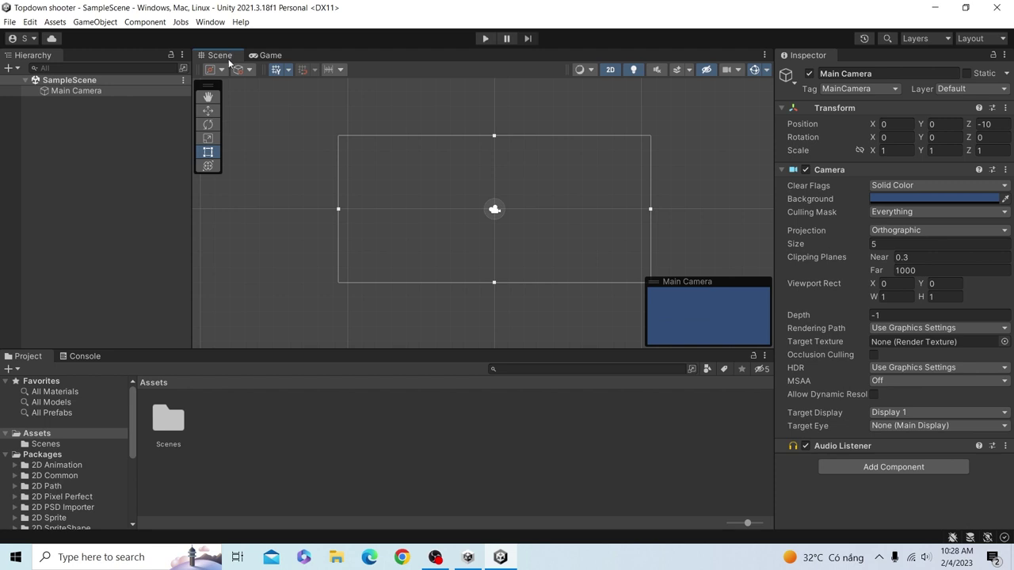
click(940, 198)
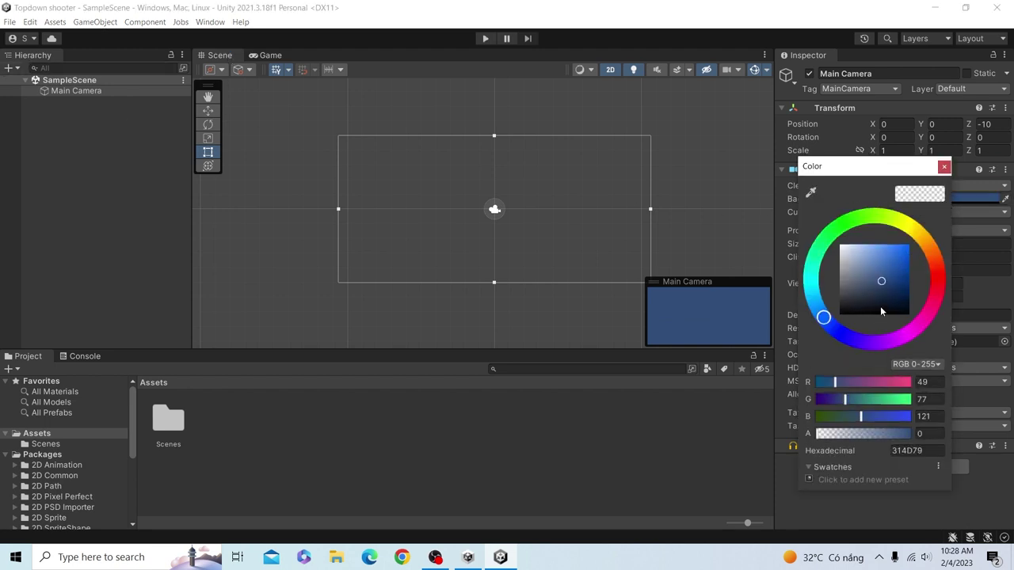
drag(857, 299, 824, 294)
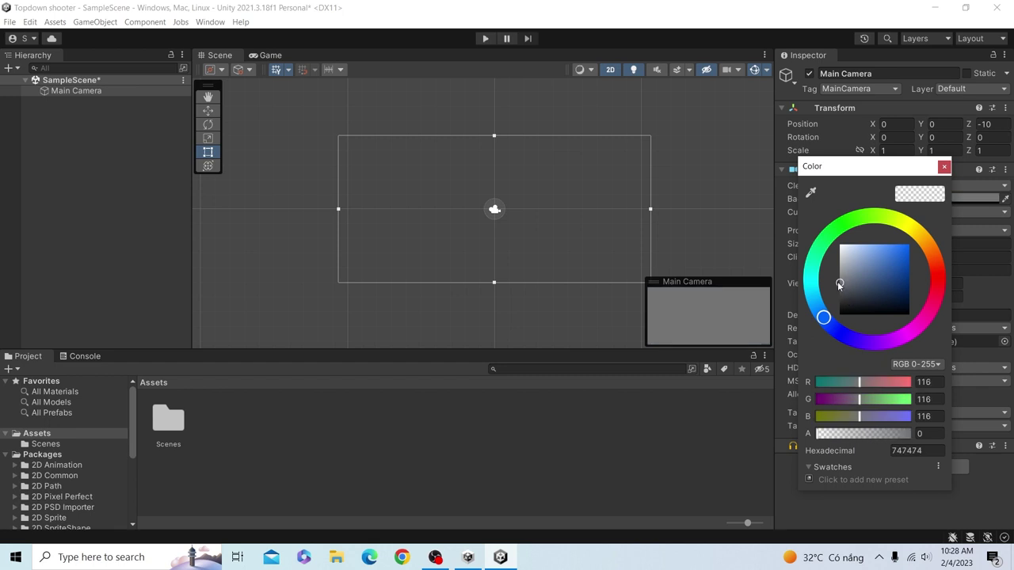
click(943, 167)
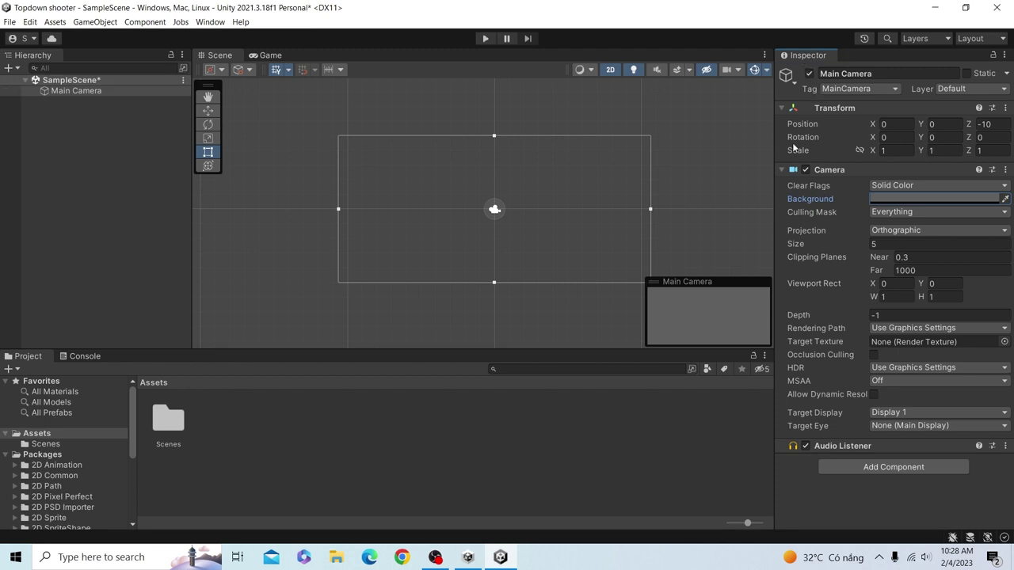
Explore the camera's Transform and Camera settings, keeping Orthographic projection and X position 0.
click(782, 109)
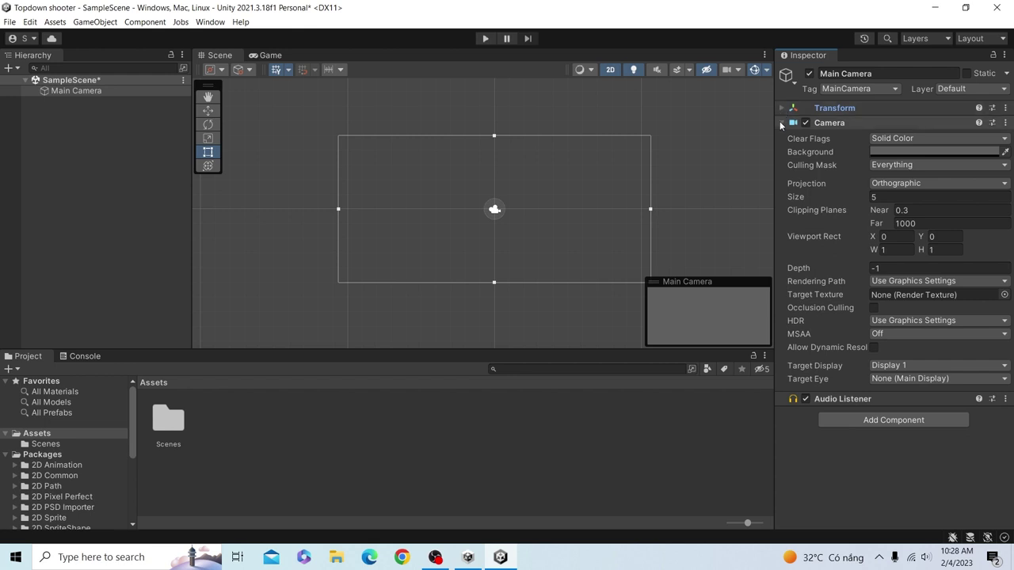
click(782, 123)
click(782, 123)
click(782, 108)
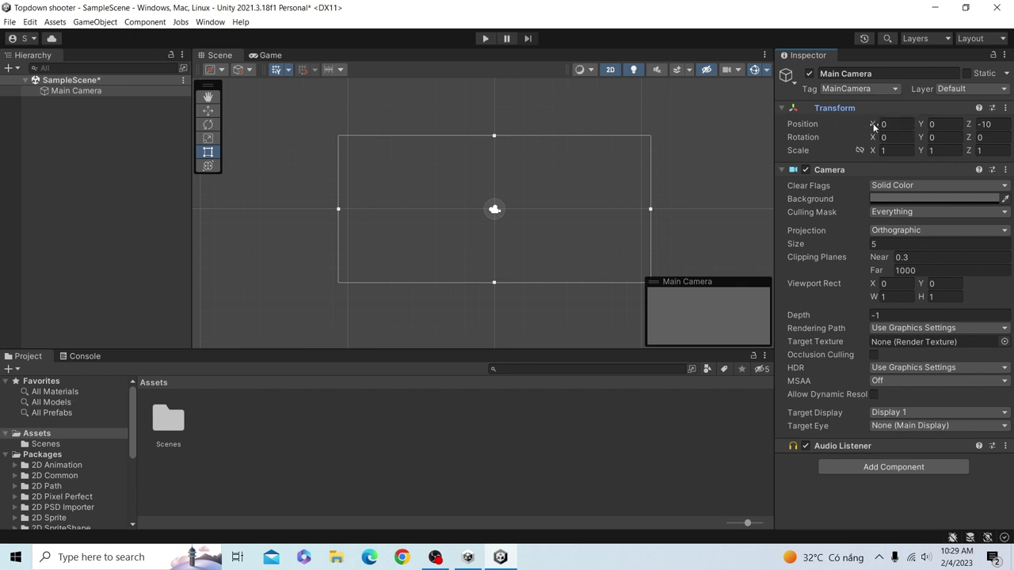
mouse_move(874, 126)
mouse_down()
mouse_move(735, 125)
mouse_move(772, 115)
mouse_up()
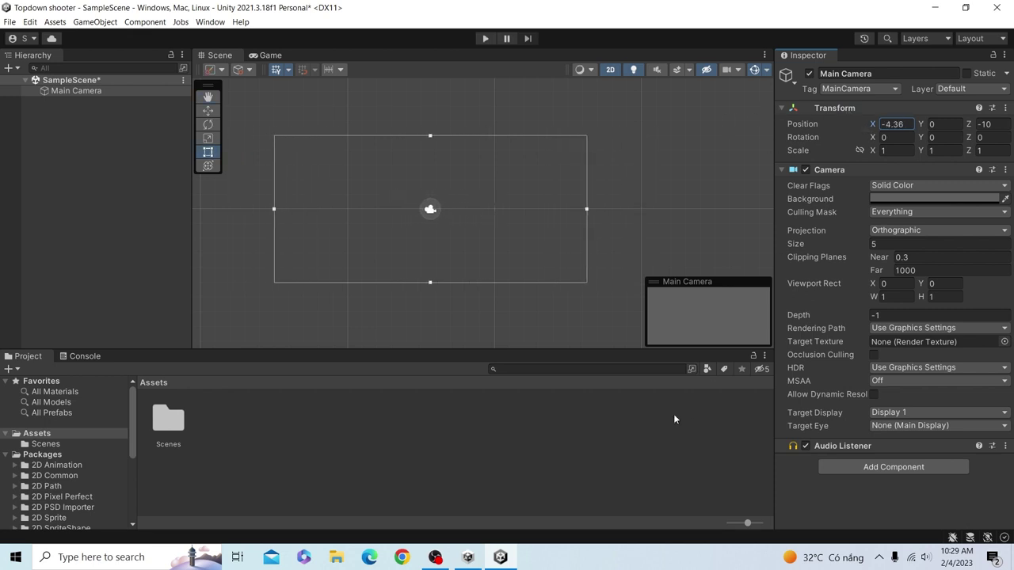
click(941, 231)
click(791, 498)
key(ctrl+z)
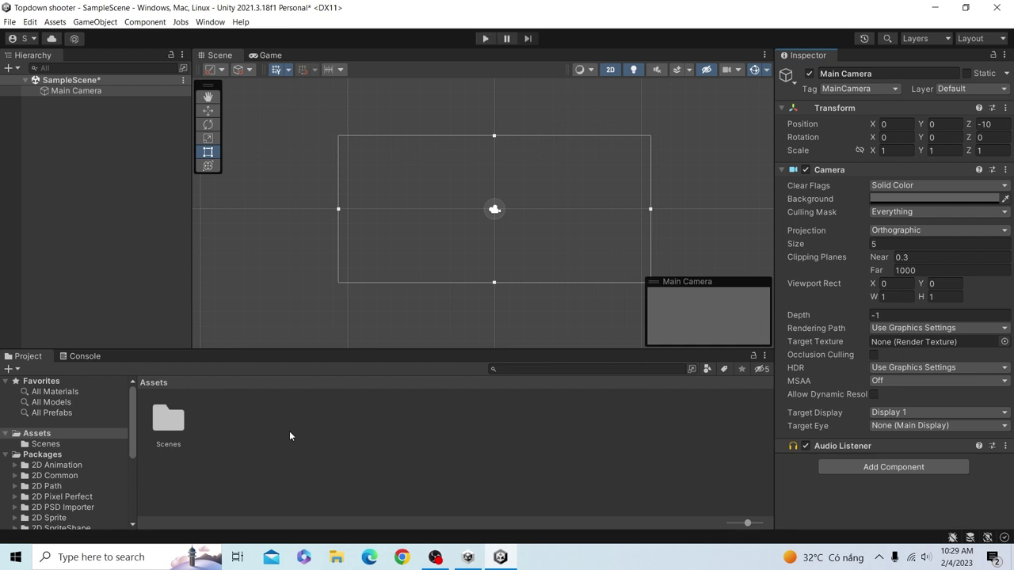
Create an Audio folder in Assets.
right_click(290, 433)
mouse_move(331, 138)
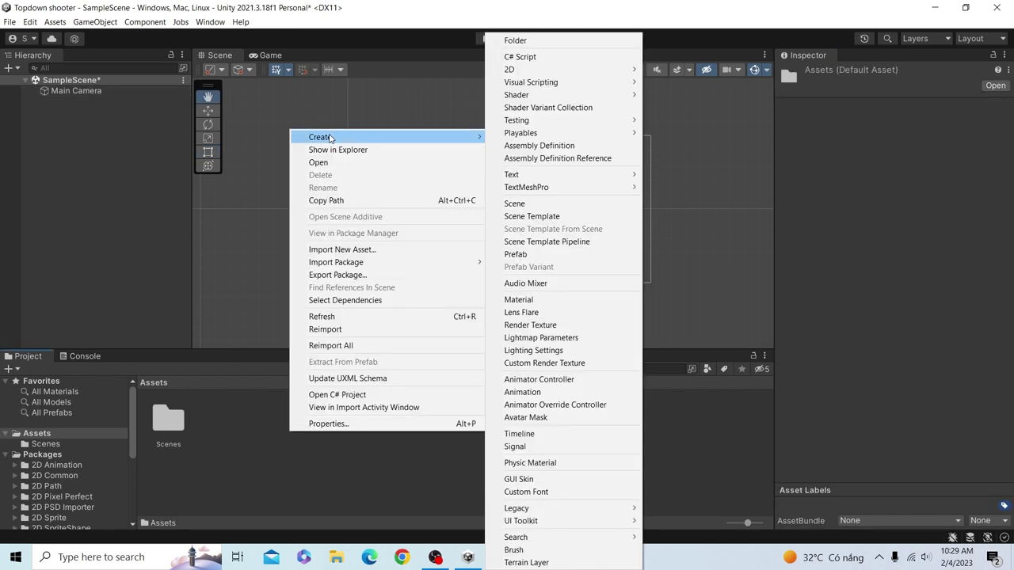
click(523, 42)
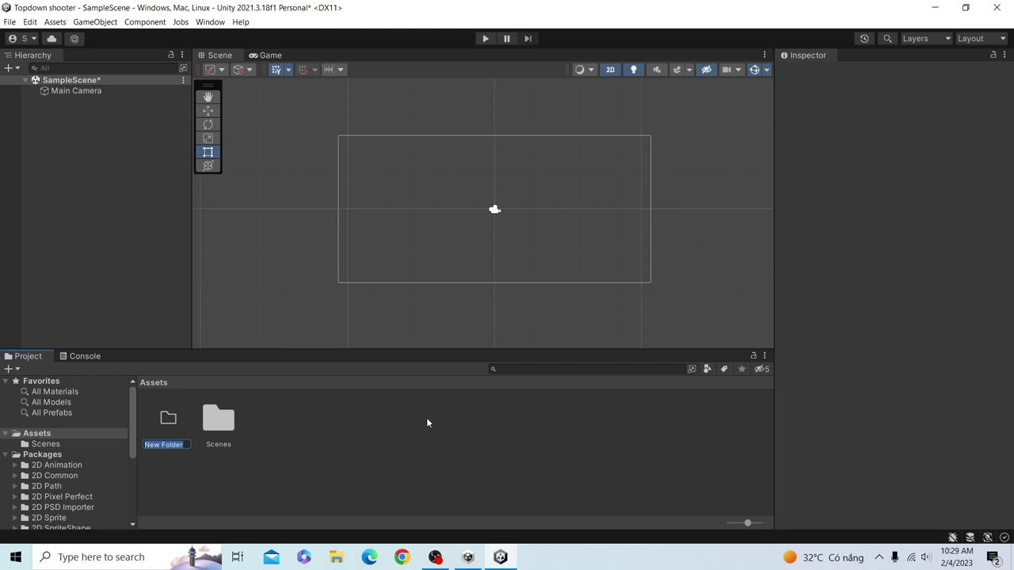
text(Audio)
key(Return)
Create a Sprites folder in Assets.
right_click(412, 430)
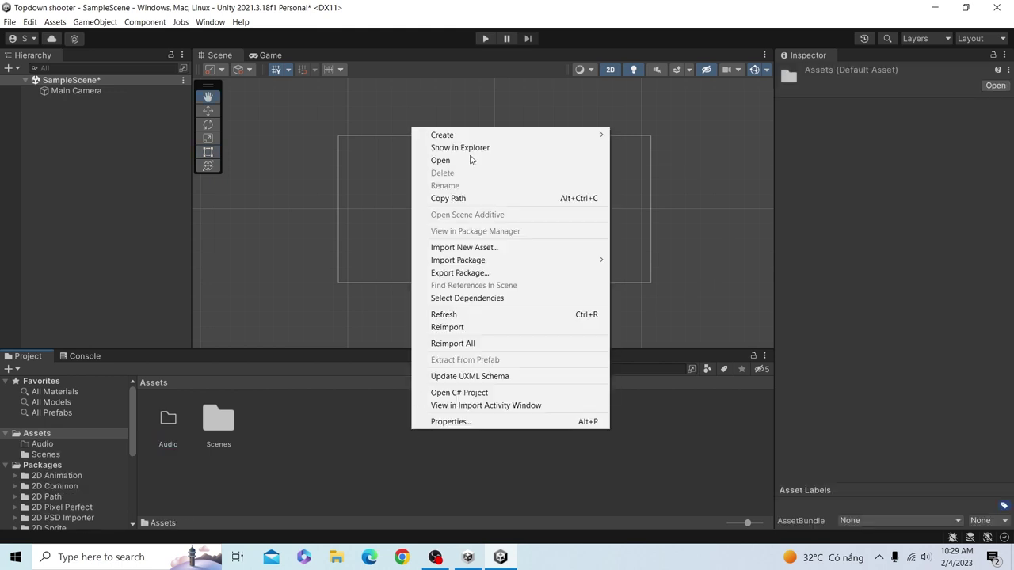
mouse_move(460, 136)
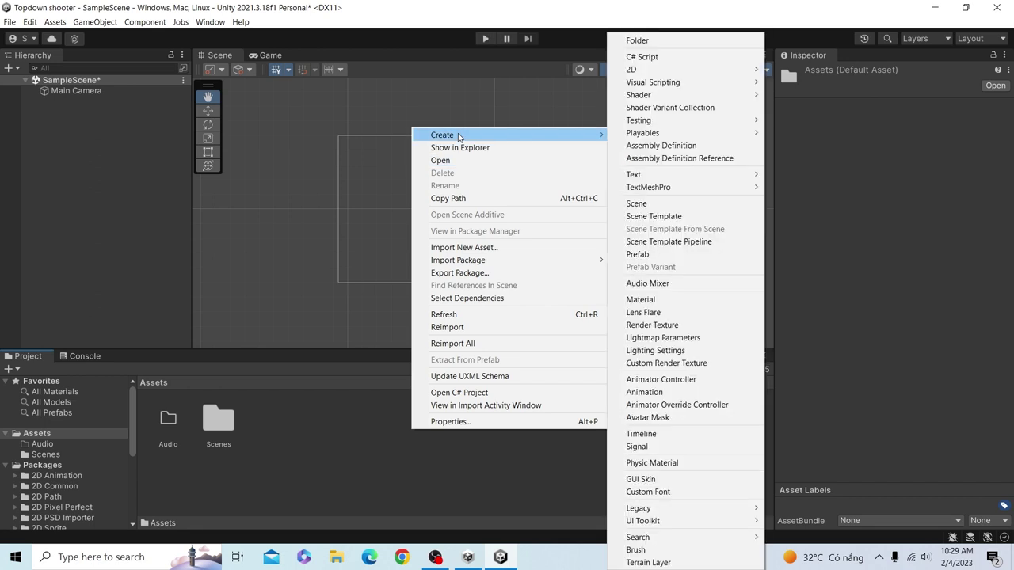
click(692, 40)
text(Sp)
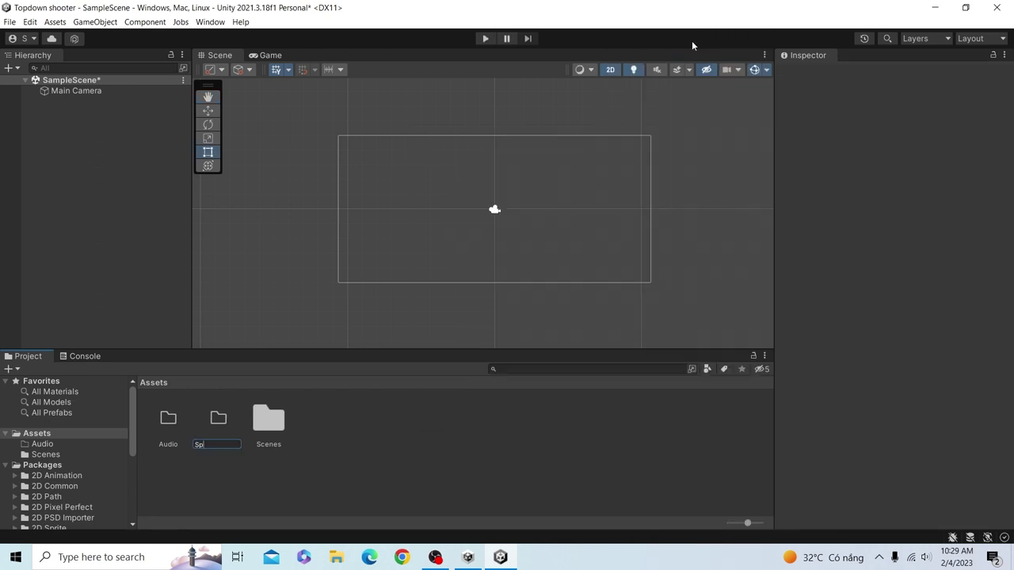
text(ri)
text(tes)
key(Return)
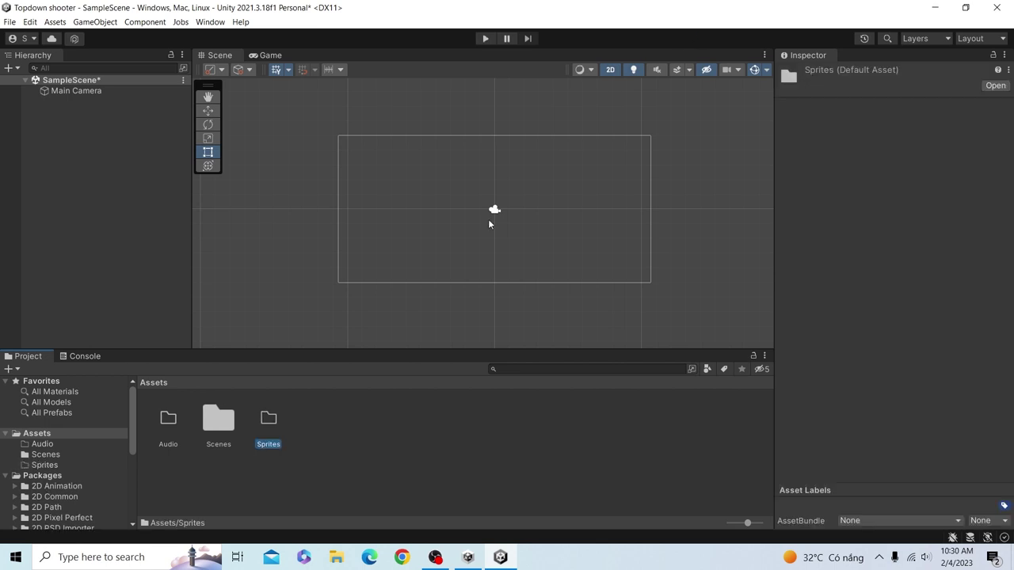
click(317, 415)
Create a Scripts folder in Assets.
right_click(325, 426)
mouse_move(387, 137)
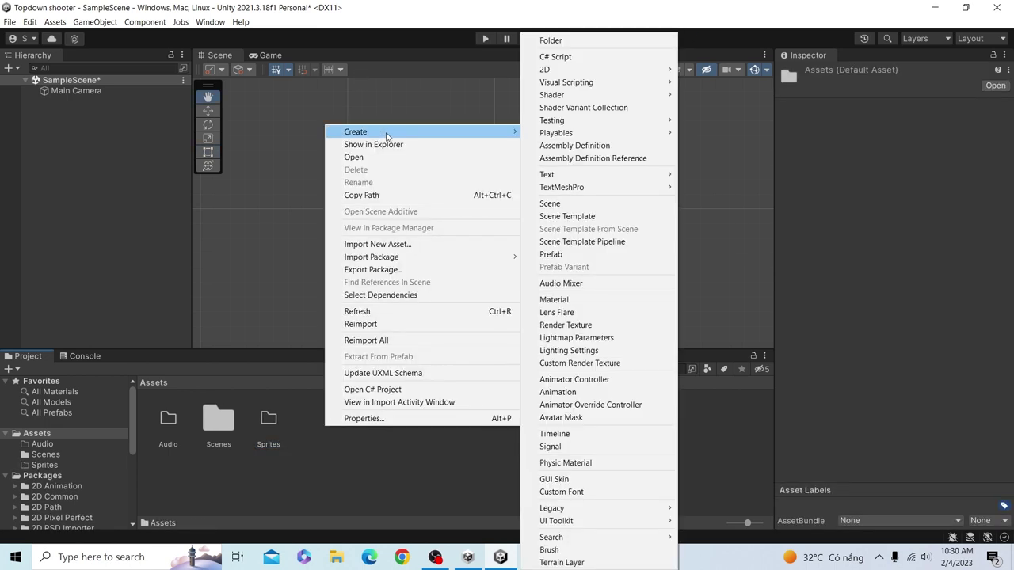
click(541, 42)
text(S)
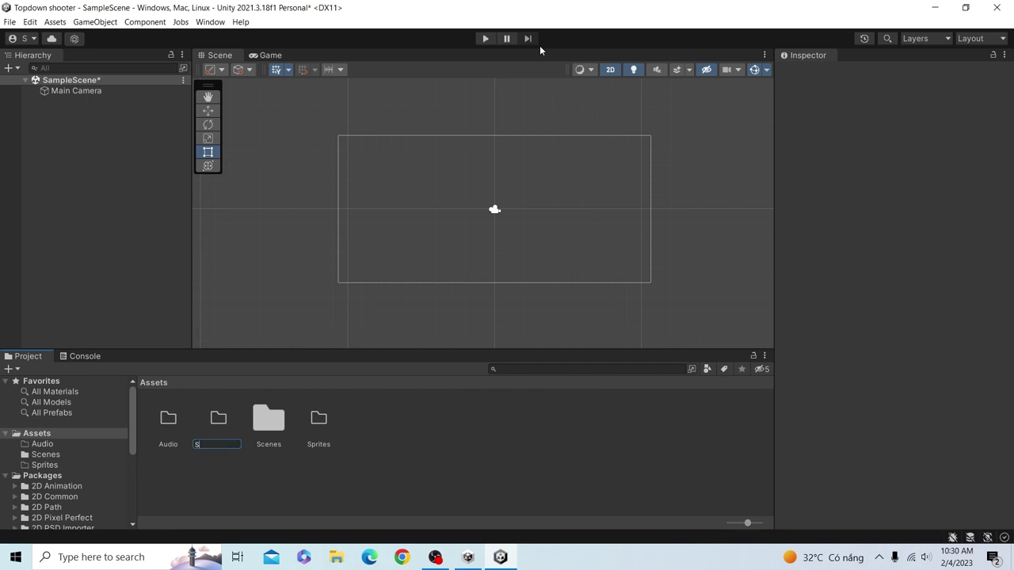
text(cripts)
key(Return)
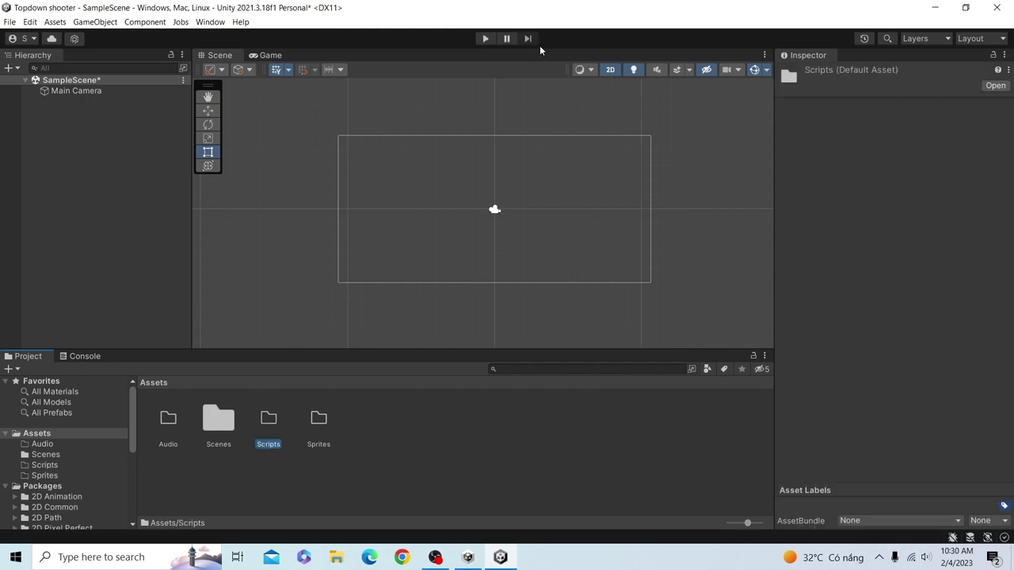
click(433, 444)
Show the project in File Explorer and browse to the Assets folder on drive D:.
right_click(433, 444)
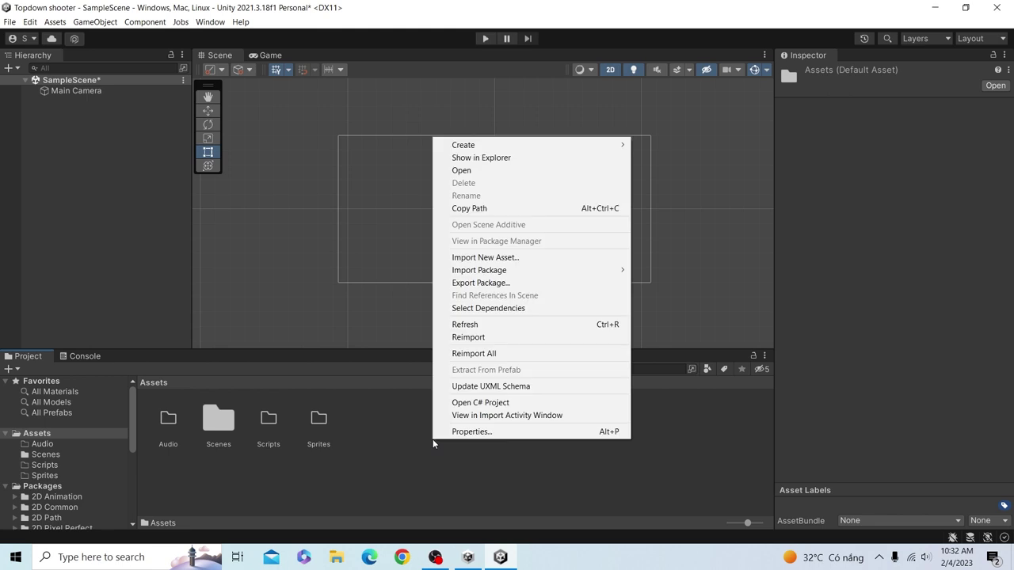
click(488, 157)
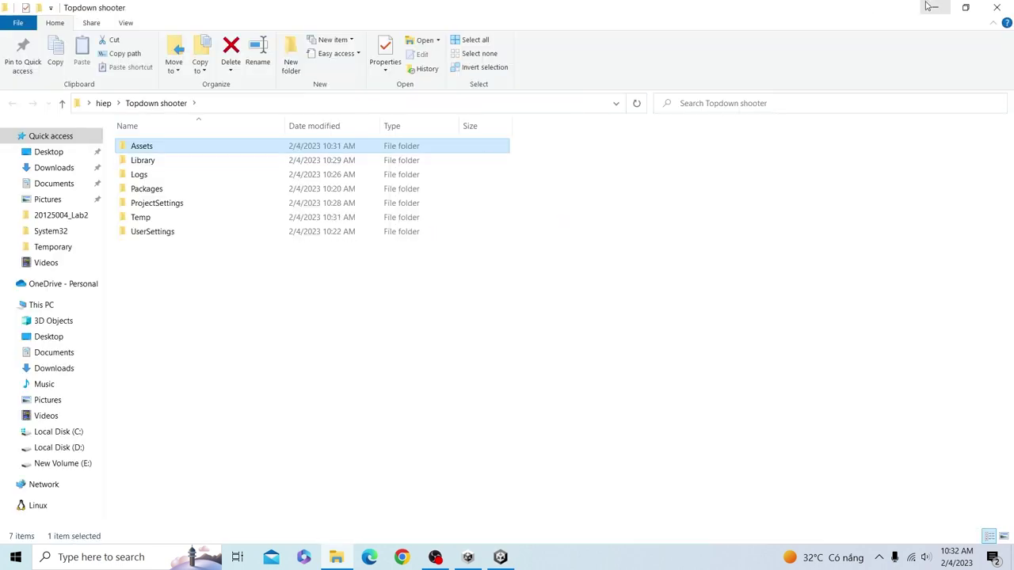
click(73, 448)
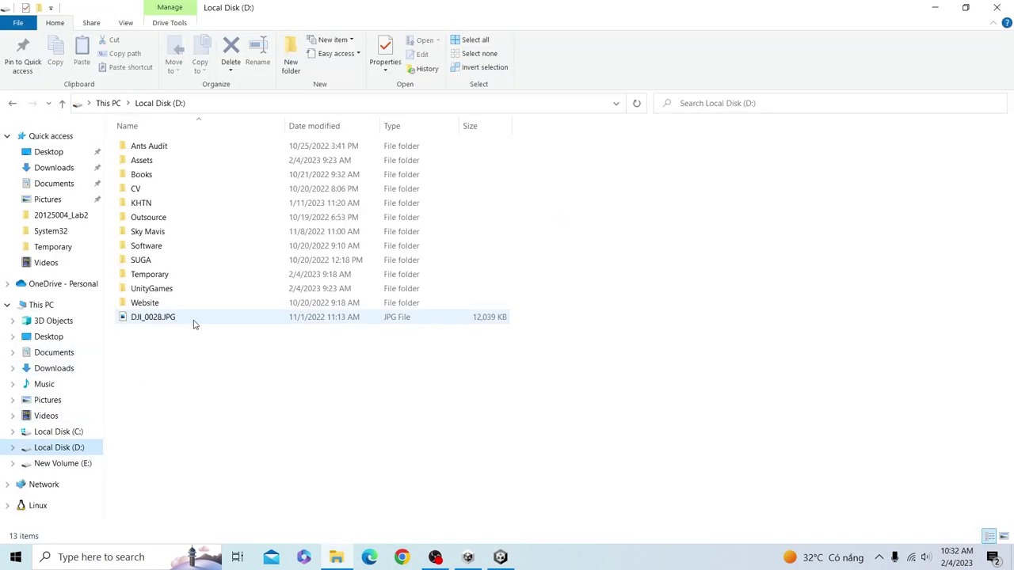
click(189, 290)
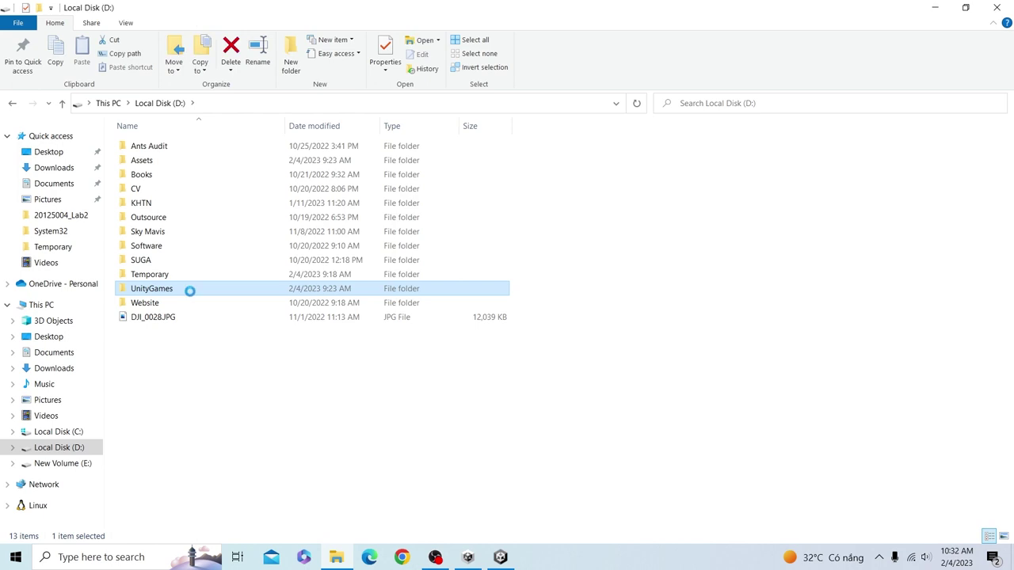
double_click(190, 291)
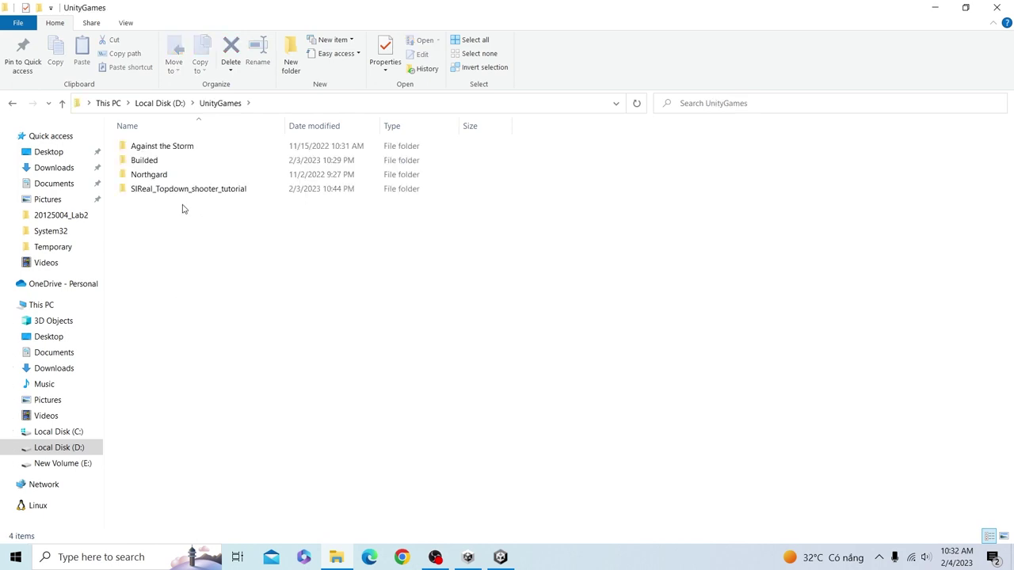
click(55, 436)
click(87, 447)
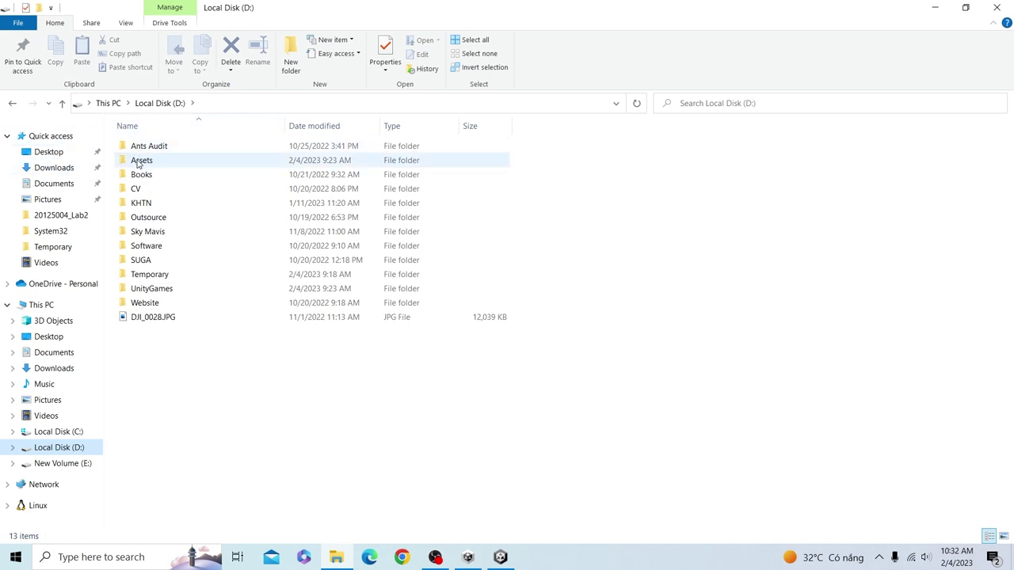
double_click(137, 162)
Copy the Free 2D Animated Vector Game Character Sprites folder and close Explorer.
click(160, 154)
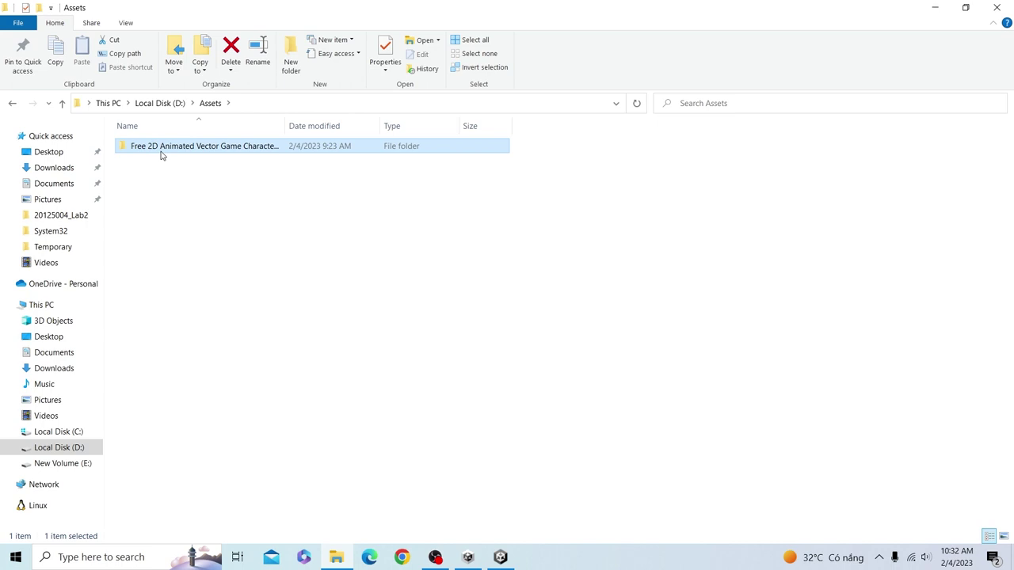
key(ctrl+c)
click(997, 7)
Paste the character sprites folder into the project's Assets/Sprites folder on disk and close Explorer.
right_click(542, 442)
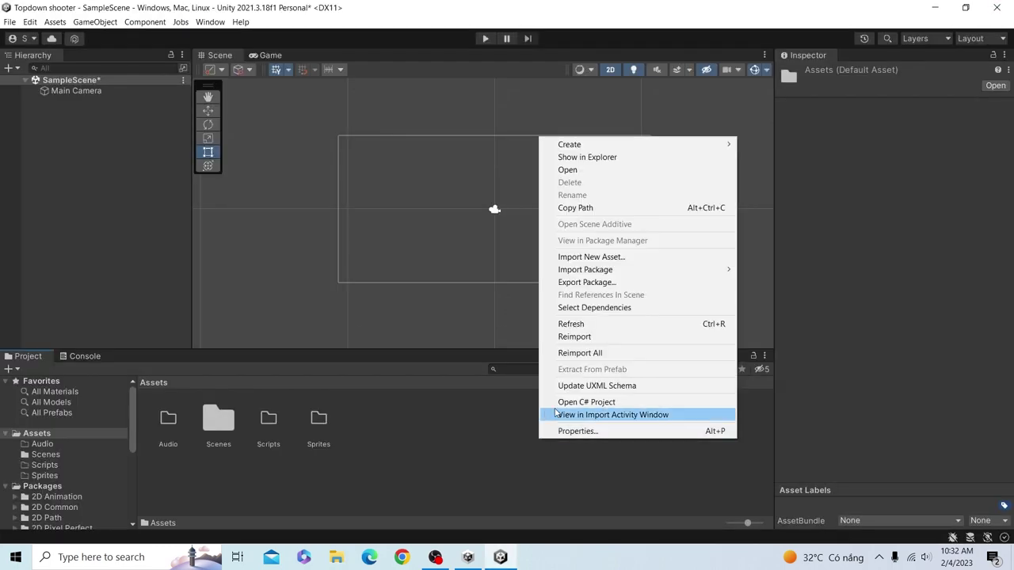
click(597, 163)
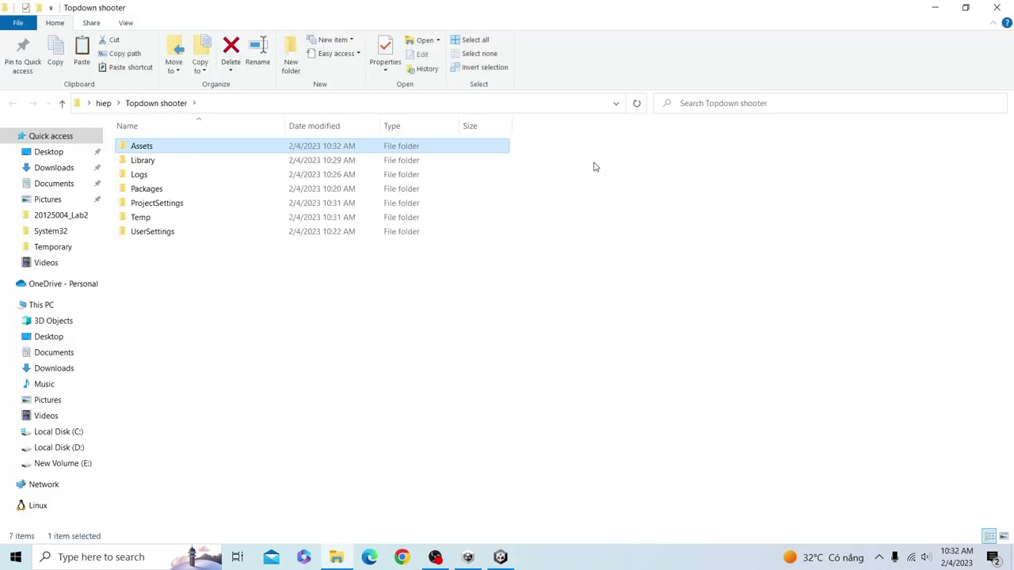
double_click(194, 151)
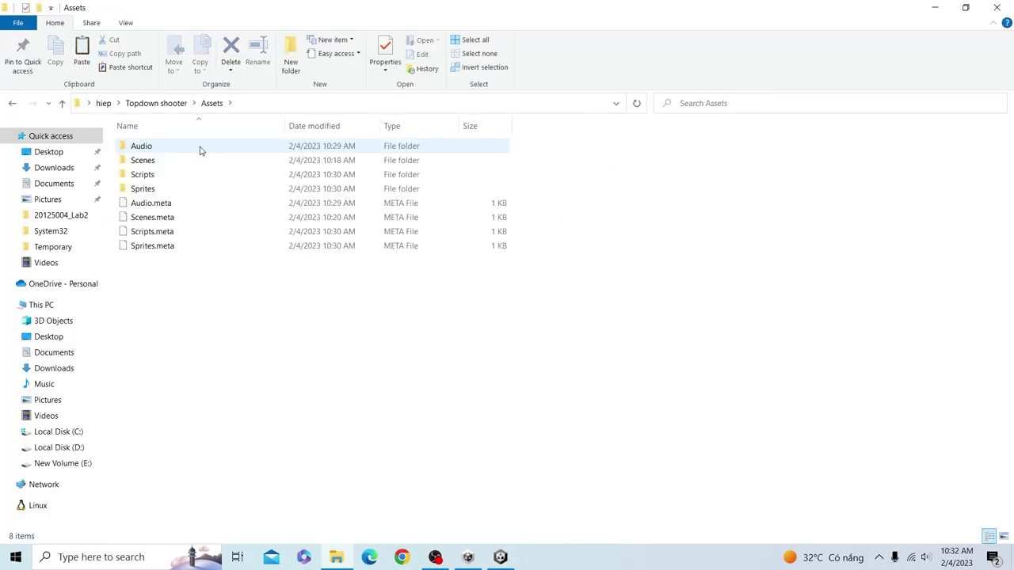
click(188, 194)
double_click(187, 196)
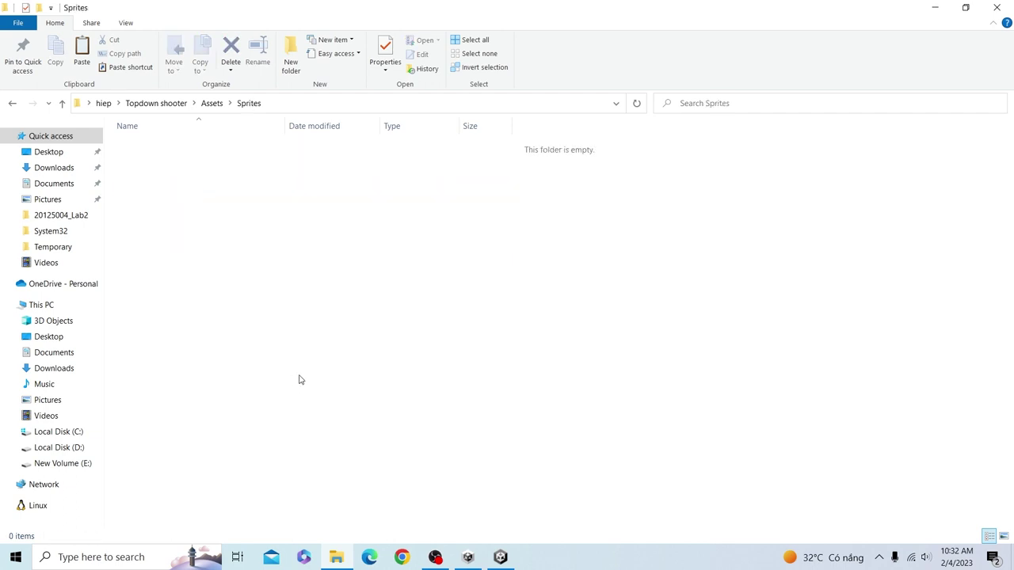
key(ctrl+v)
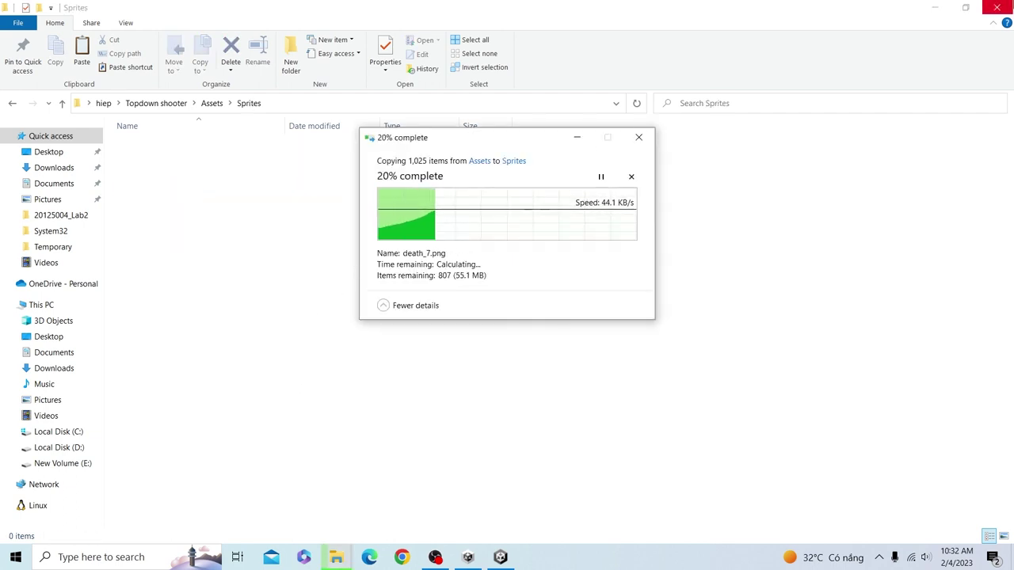
click(996, 7)
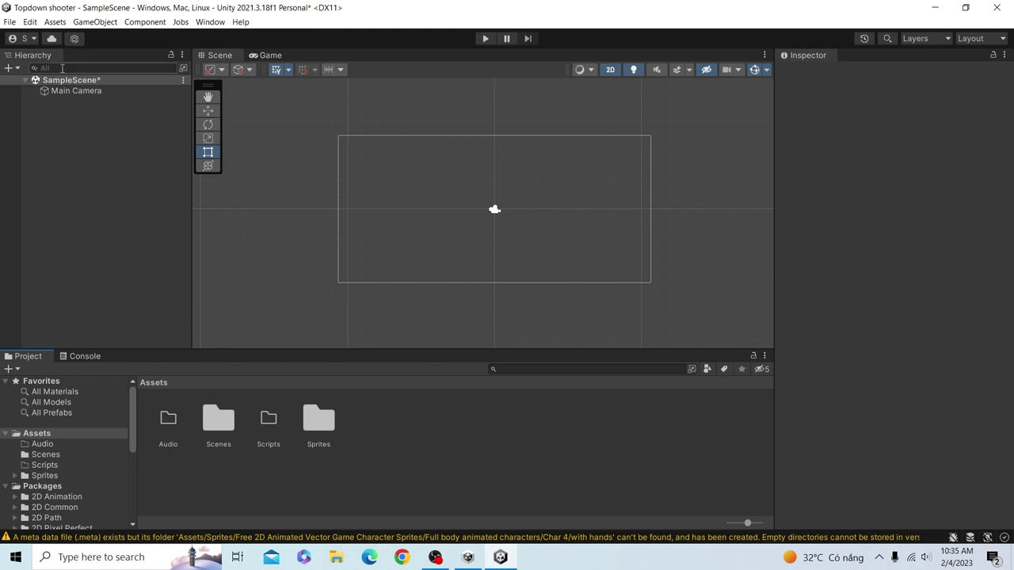
In Preferences > External Tools, set External Script Editor to Microsoft Visual Studio 2022.
click(30, 22)
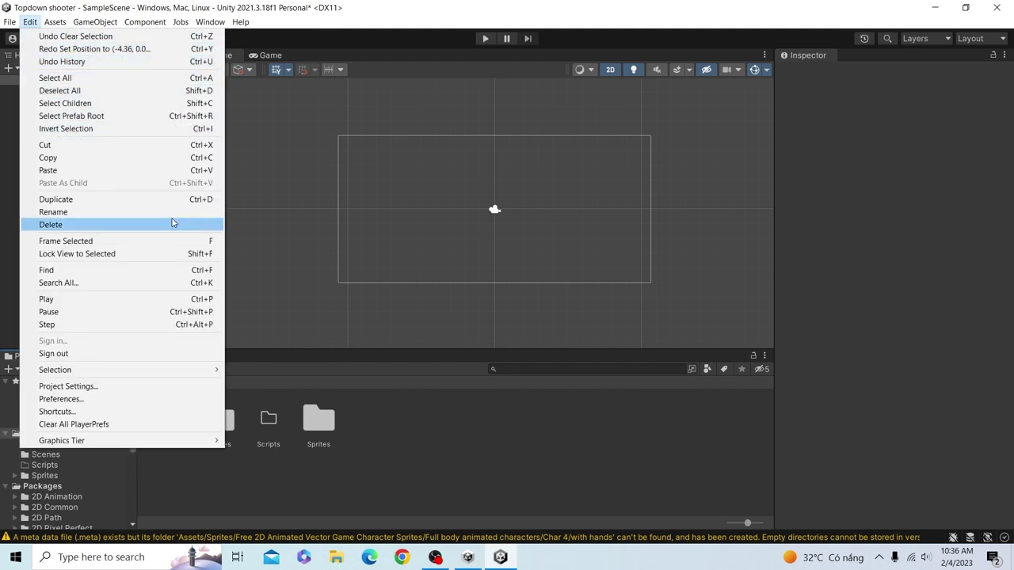
click(101, 400)
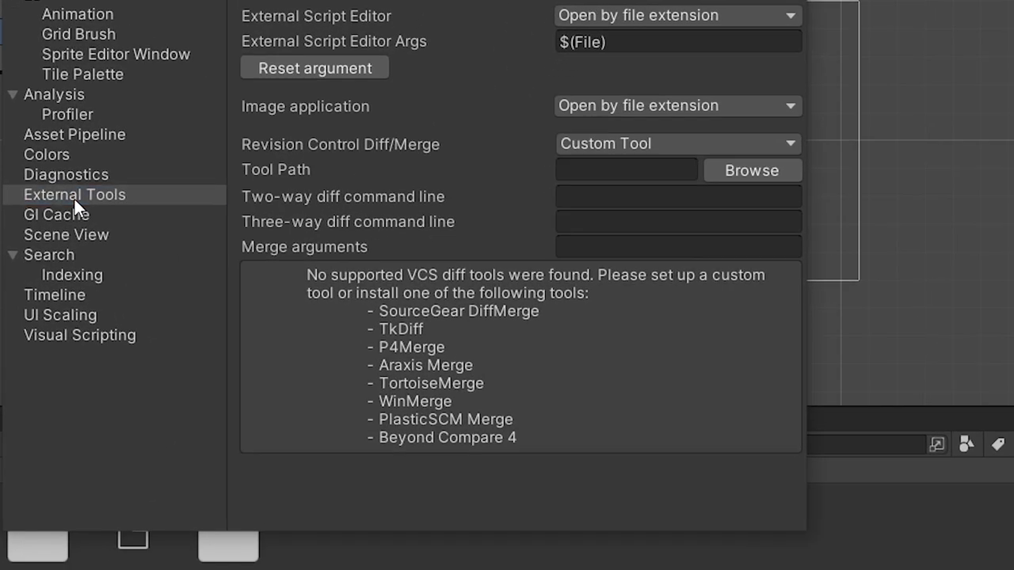
click(242, 238)
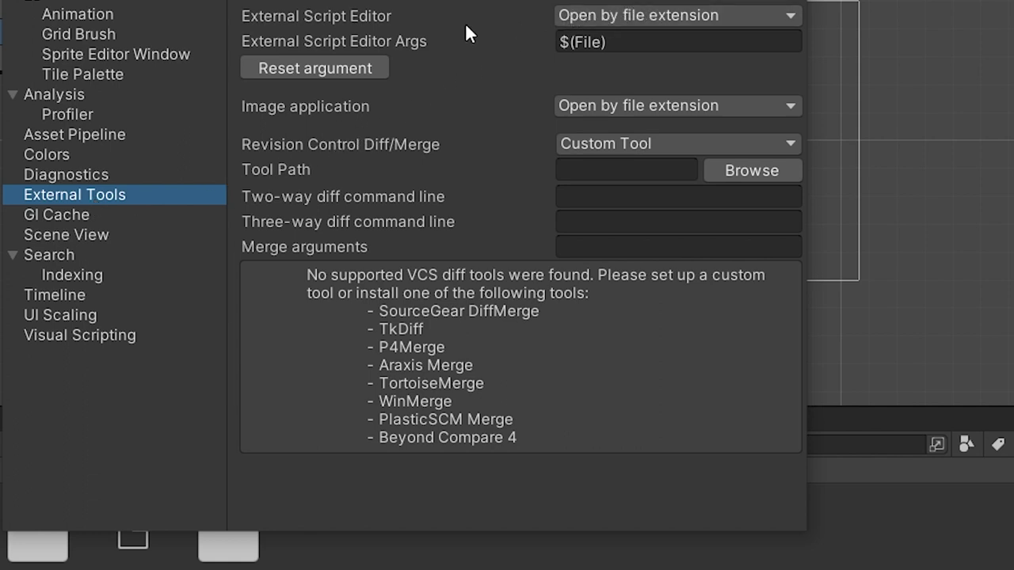
click(578, 19)
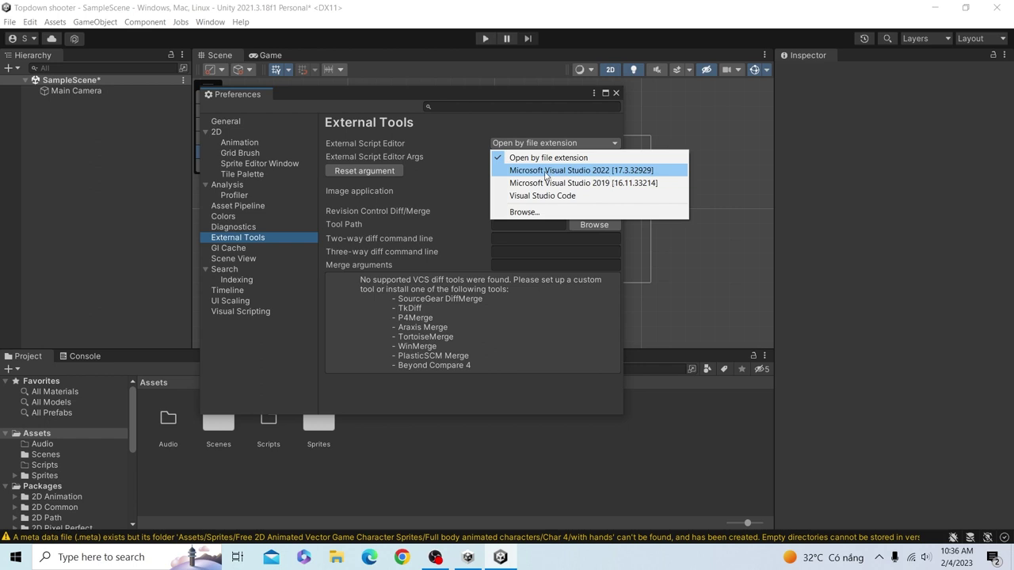
click(570, 171)
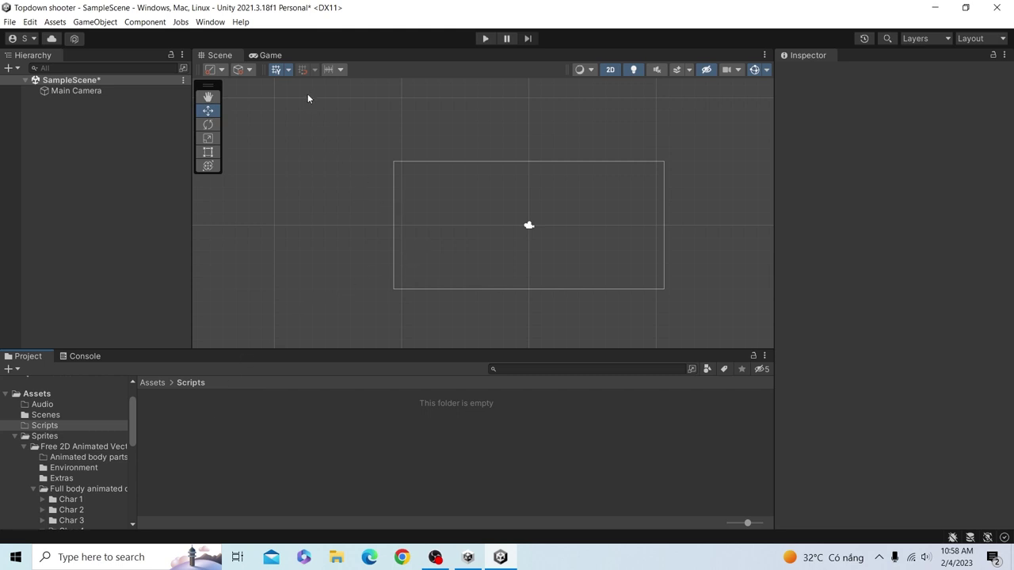
Open Sprites > Char 4 > no hands, listing the death, fall, hit and idle frames.
click(252, 57)
click(218, 56)
click(63, 436)
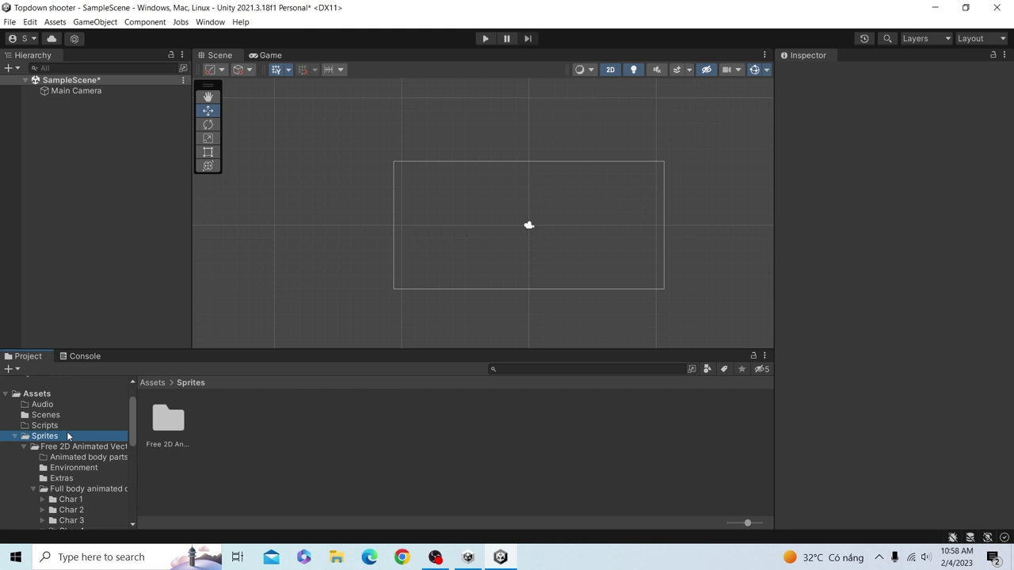
scroll(69, 435, down, 2)
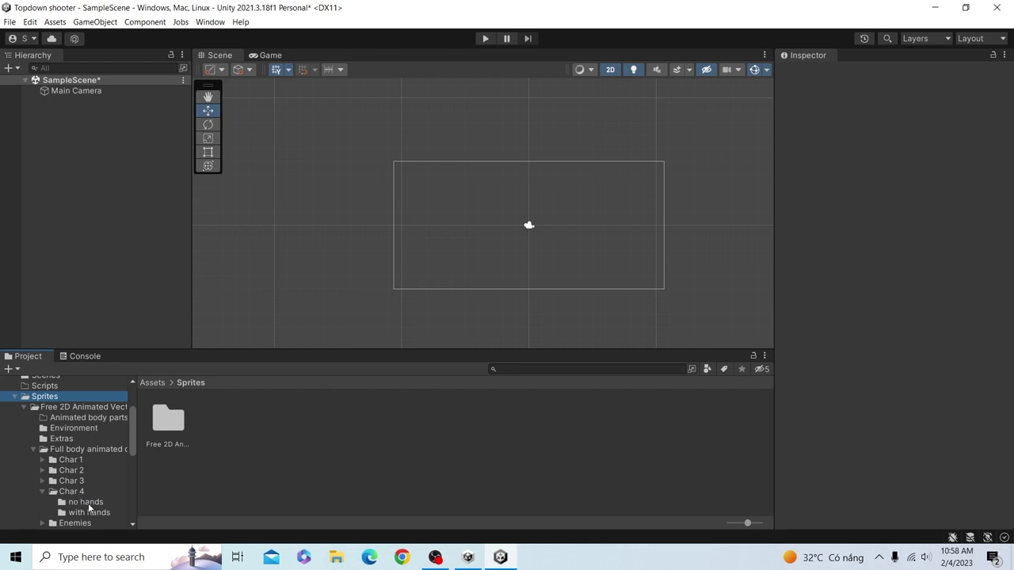
click(83, 503)
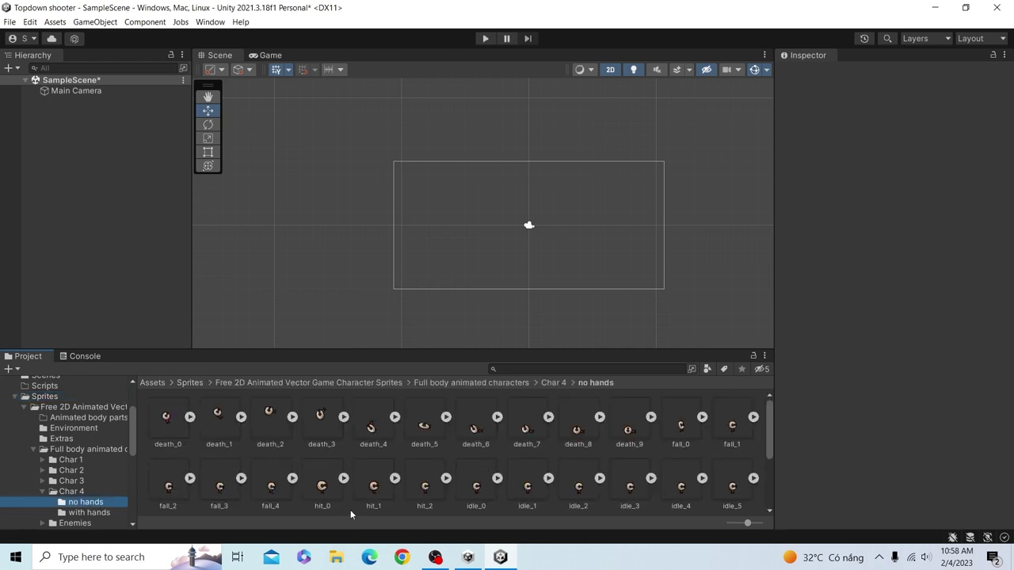
Drag the Char 4 hit_0 sprite into the Scene, preview it in Game view, and select it.
drag(320, 495, 458, 230)
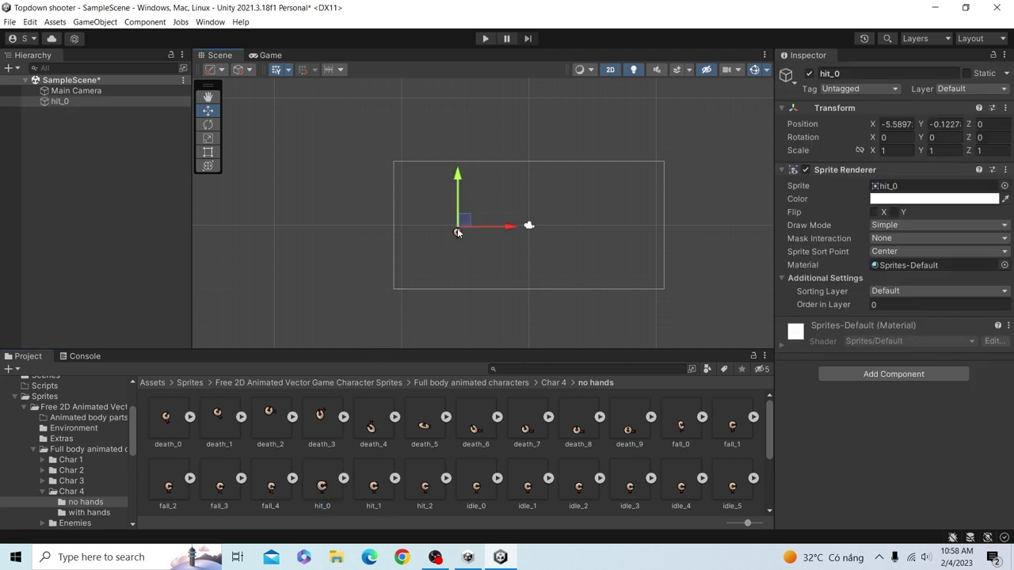
click(270, 55)
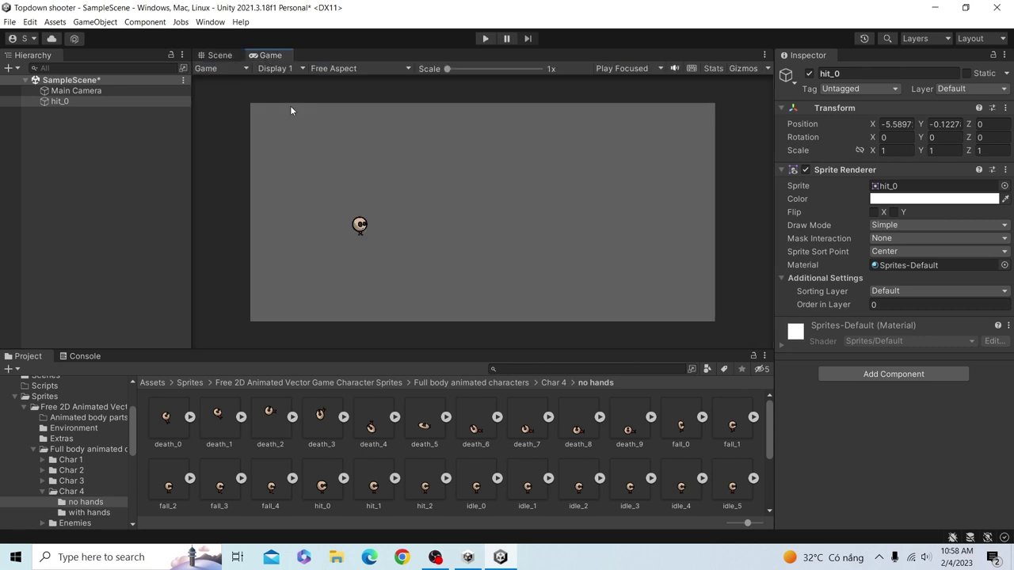
click(225, 54)
scroll(482, 276, up, 2)
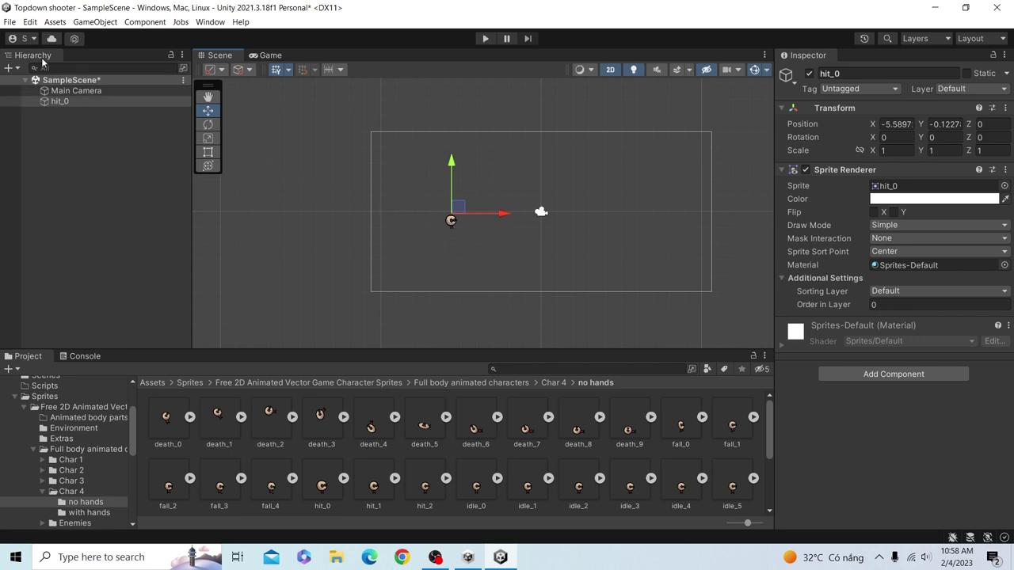
click(72, 100)
Rename the hit_0 object to Player.
right_click(73, 101)
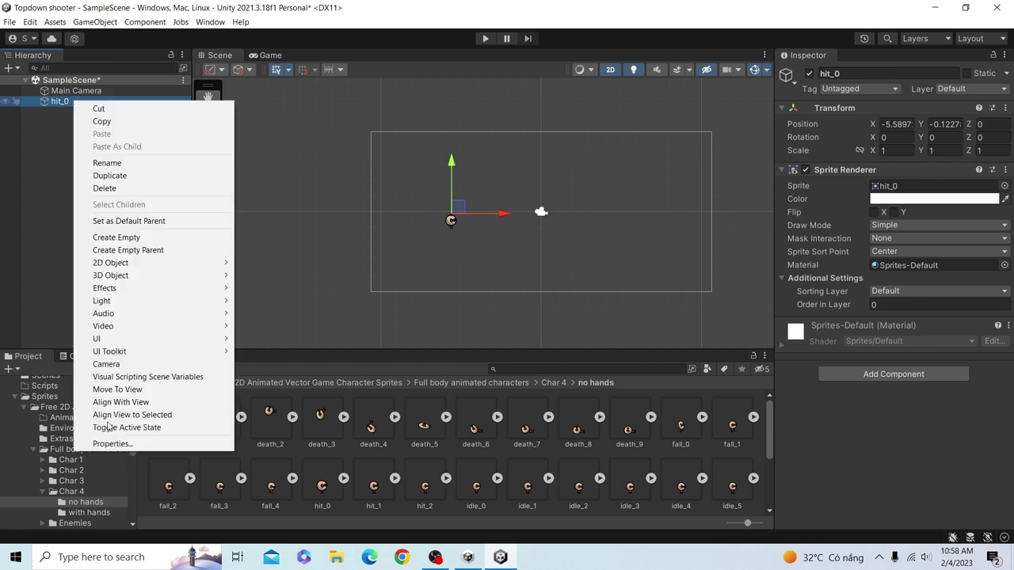
click(115, 164)
text(P)
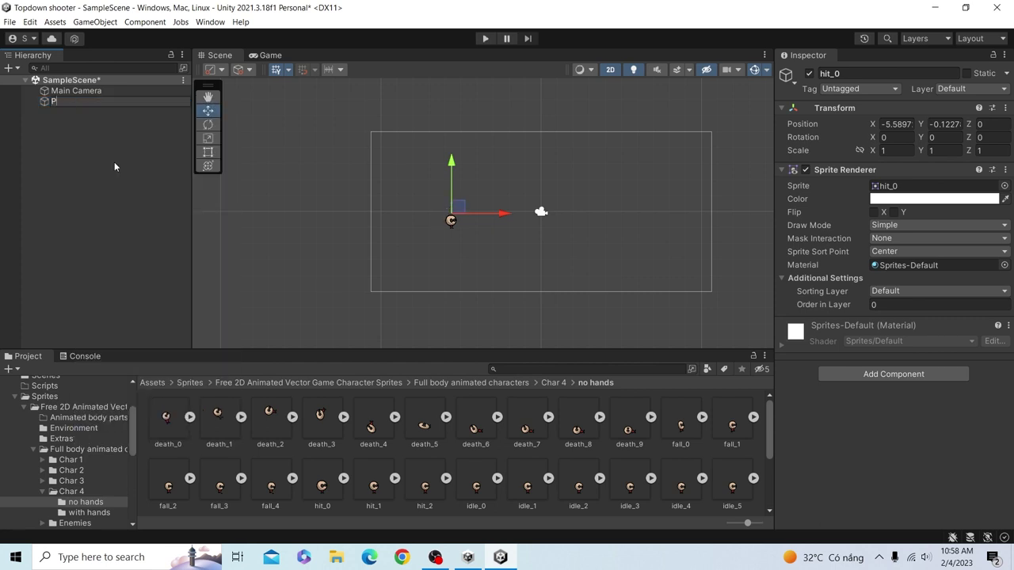
text(layer)
key(Return)
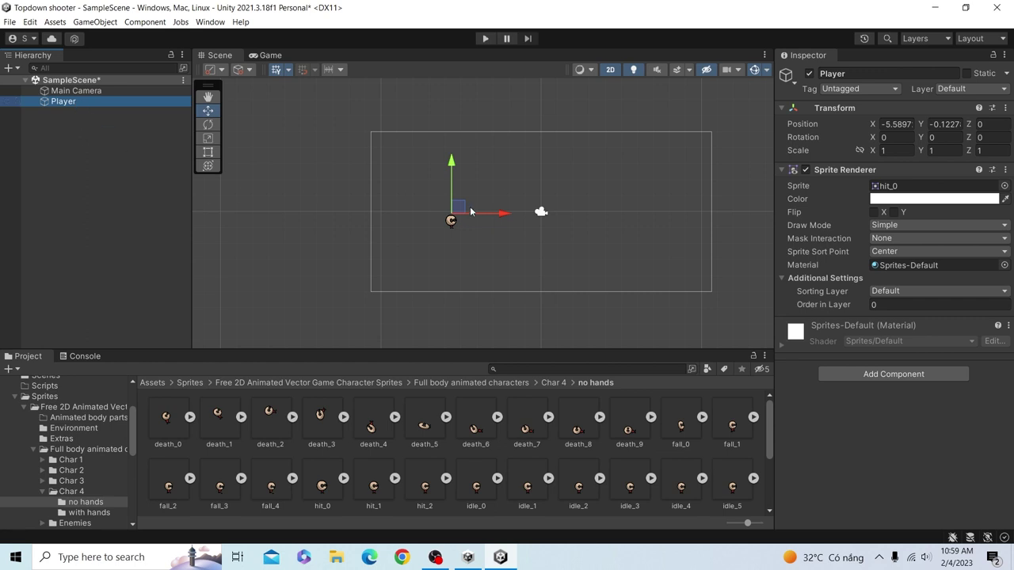
Move the Player slightly up to position -5.75, 0.62.
drag(454, 211, 449, 200)
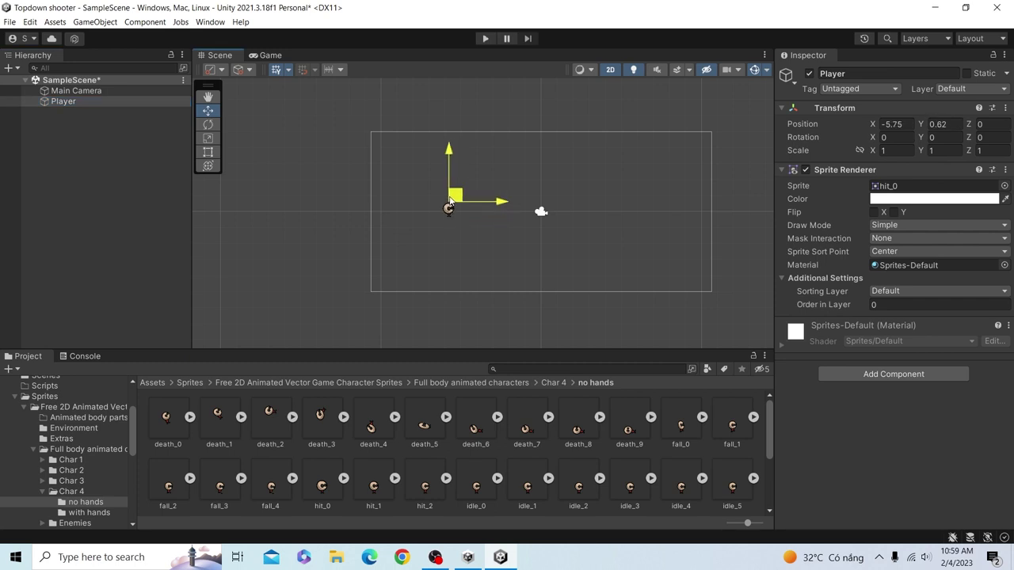
click(62, 102)
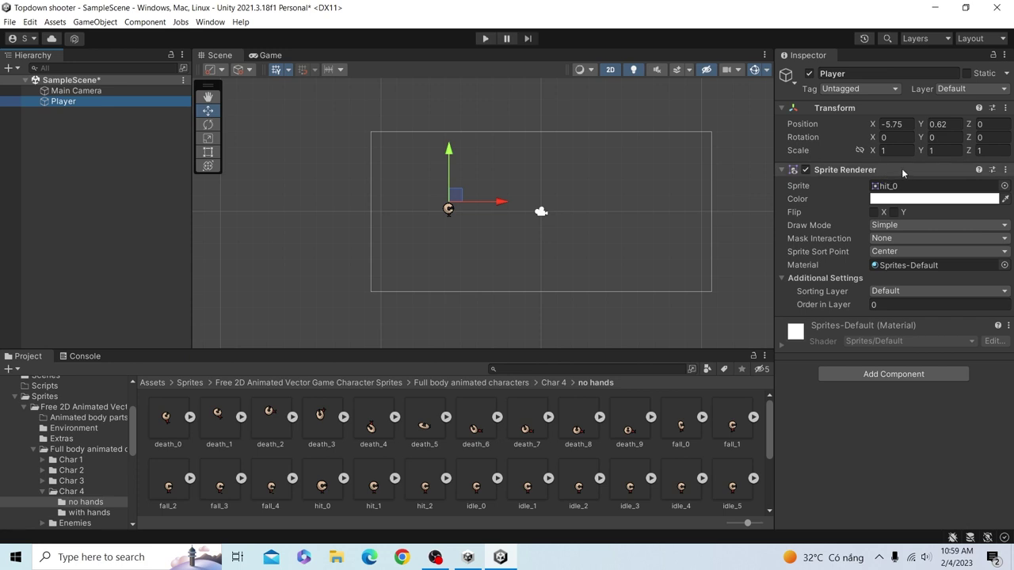
scroll(442, 214, up, 1)
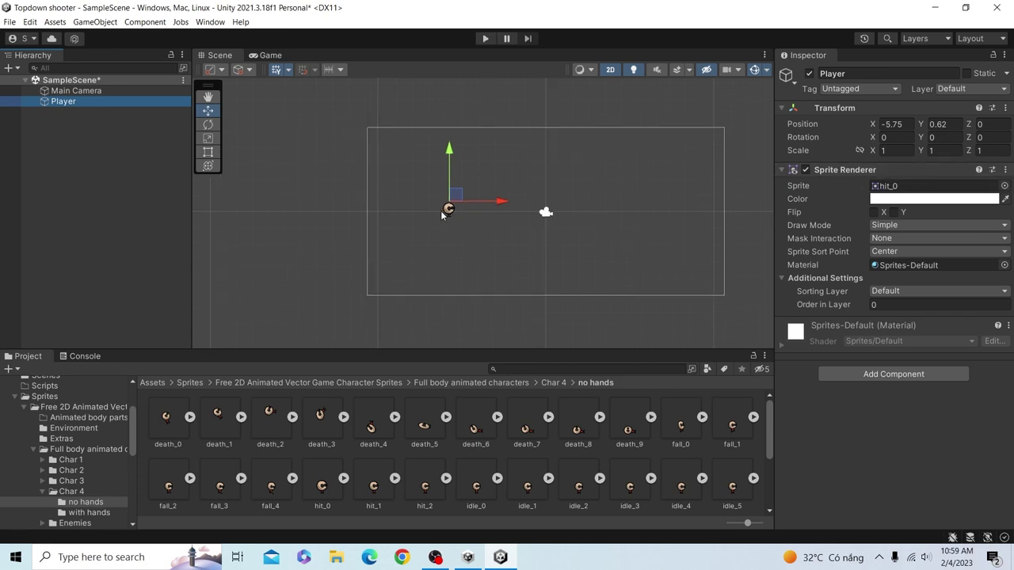
scroll(444, 212, up, 1)
scroll(446, 209, up, 1)
scroll(448, 202, up, 2)
scroll(450, 192, up, 1)
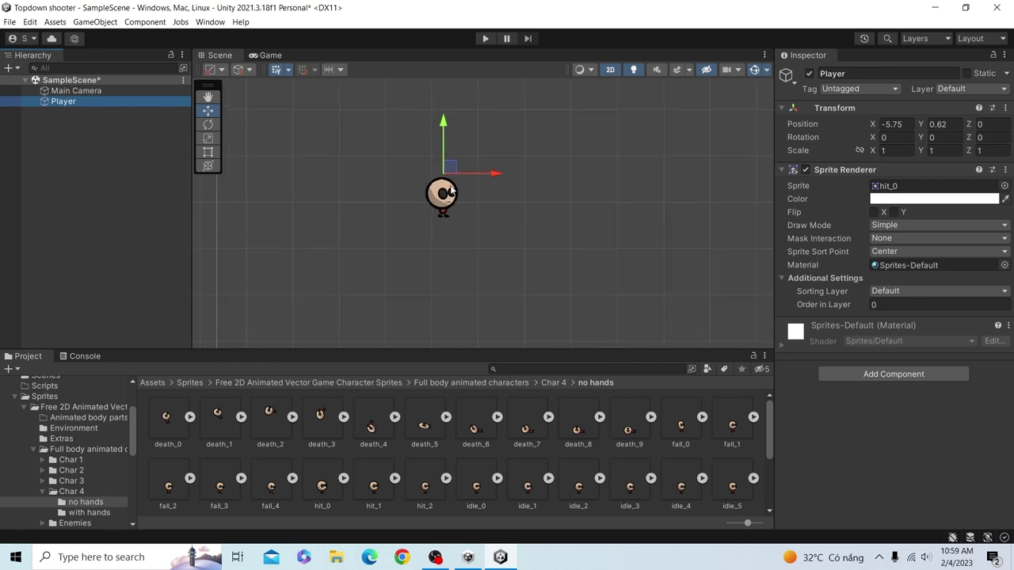
scroll(451, 191, up, 1)
scroll(456, 194, up, 1)
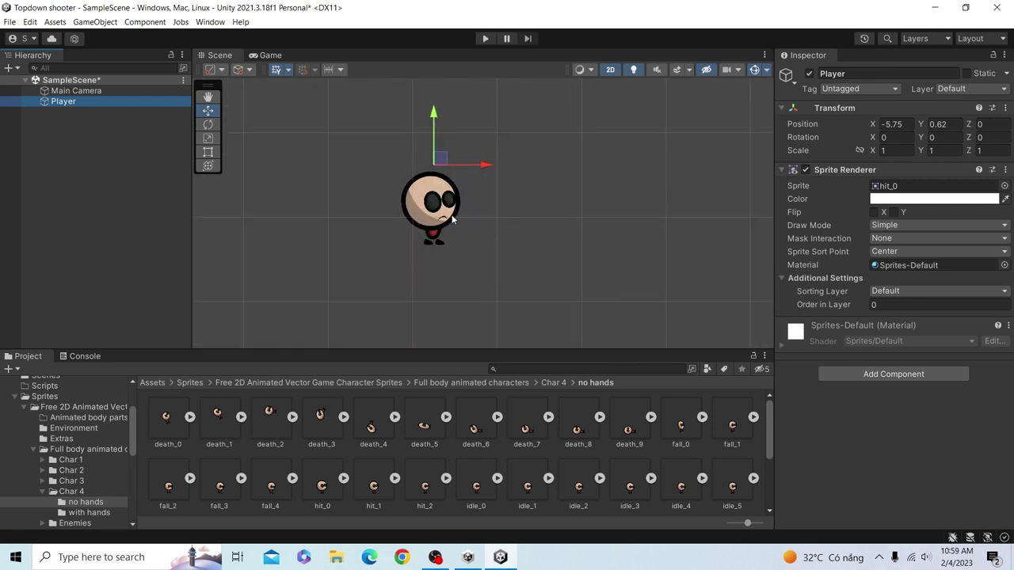
mouse_move(427, 432)
mouse_down()
mouse_move(756, 215)
mouse_move(894, 187)
mouse_up()
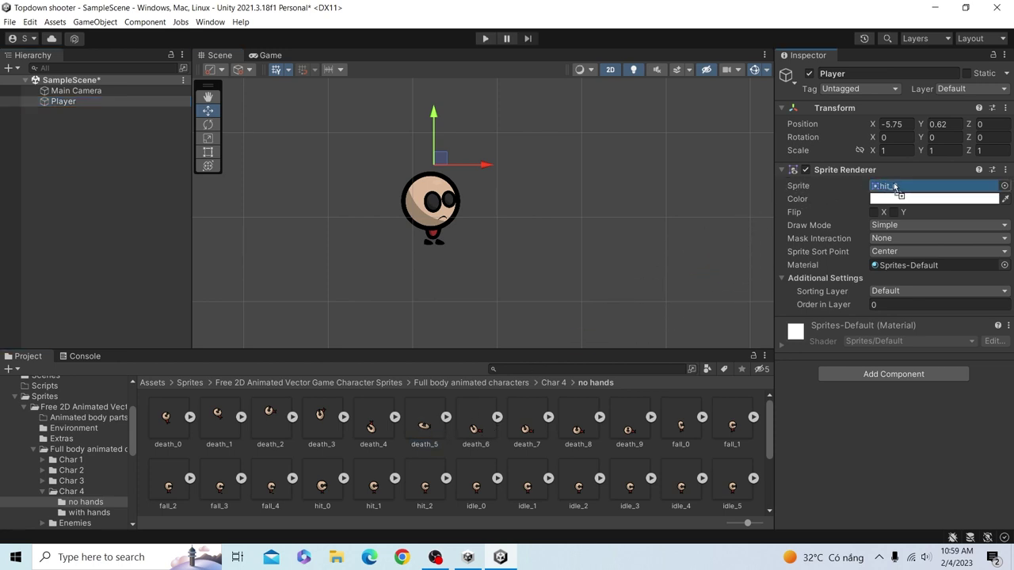
drag(893, 187, 895, 186)
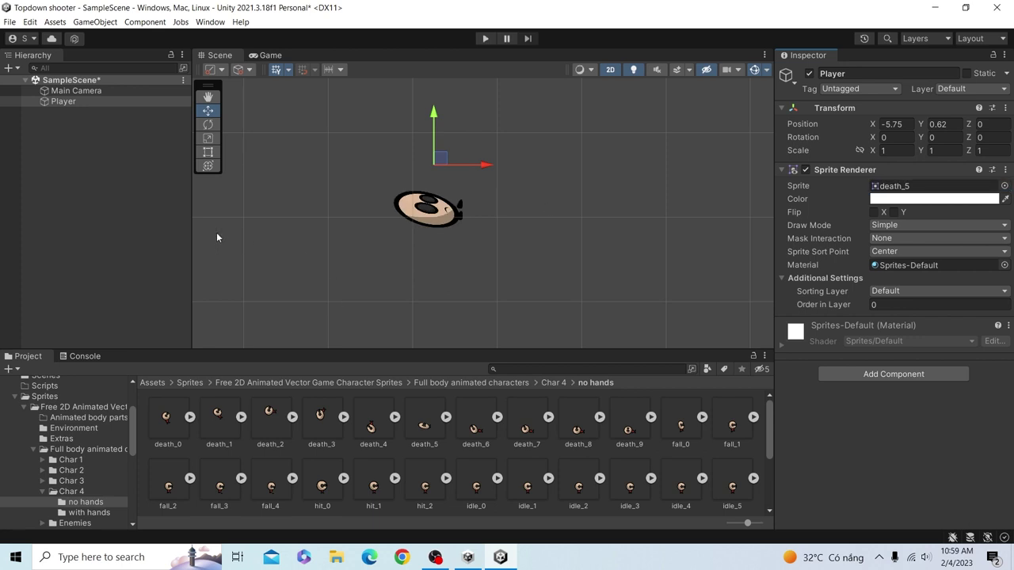
key(ctrl+z)
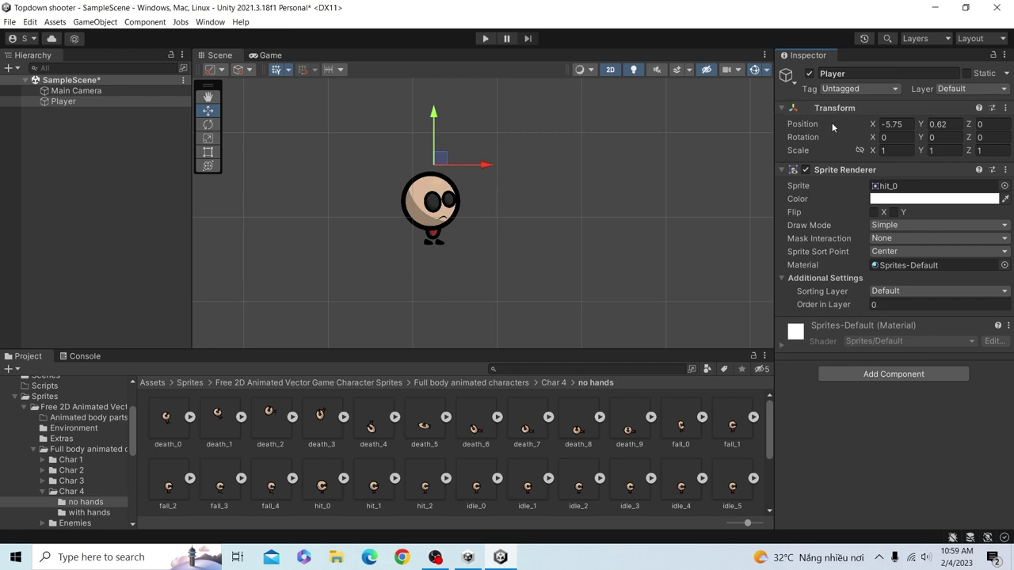
scroll(646, 215, down, 2)
Frame the camera view in the Scene and drag the Player right and down.
scroll(632, 227, down, 2)
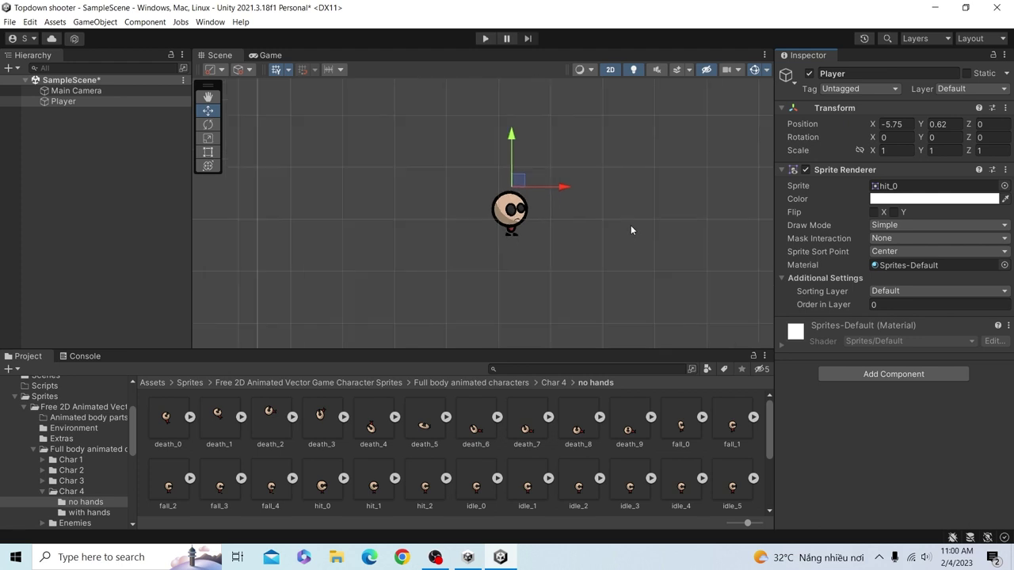
scroll(631, 225, down, 2)
scroll(631, 225, down, 2)
scroll(631, 225, down, 1)
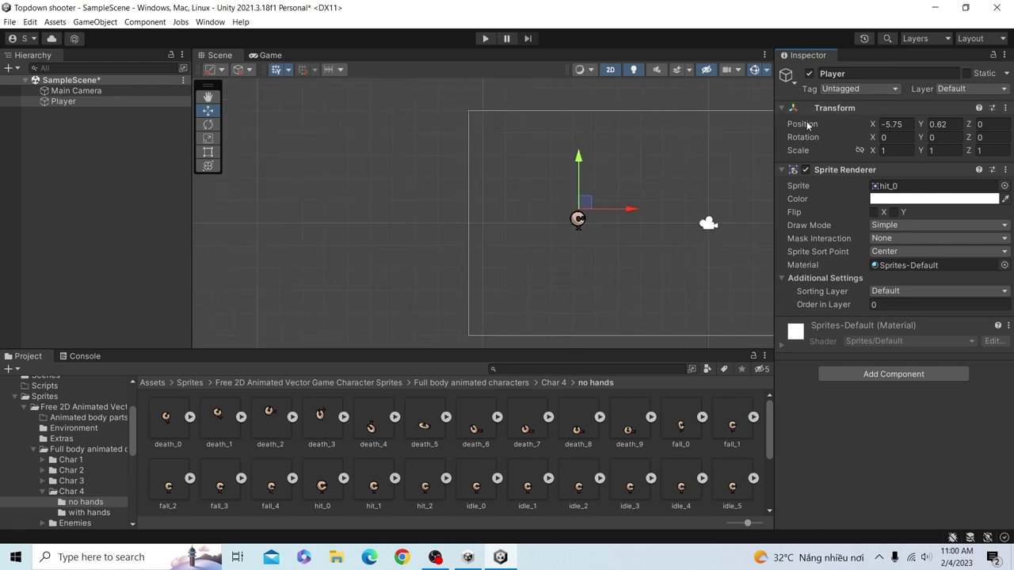
middle_drag(654, 256, 627, 249)
scroll(643, 195, down, 1)
scroll(702, 194, down, 1)
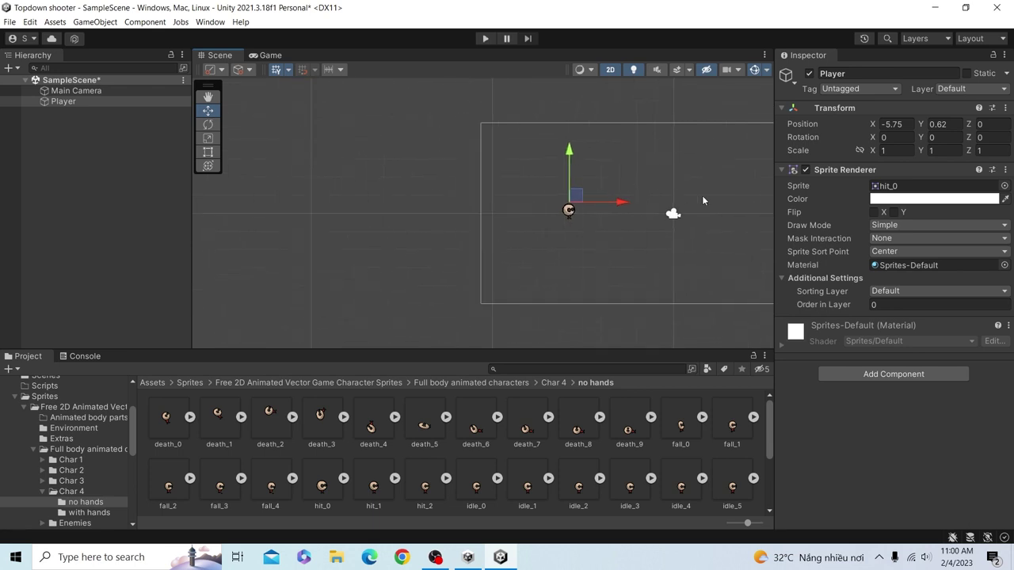
scroll(702, 200, down, 1)
middle_drag(748, 210, 715, 212)
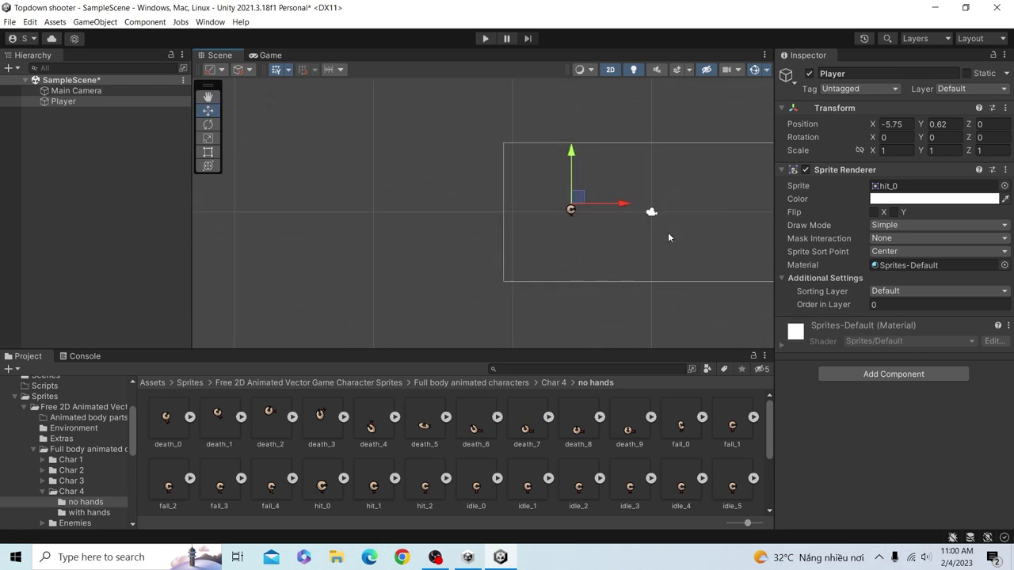
scroll(640, 232, up, 2)
scroll(642, 199, up, 1)
mouse_move(642, 156)
middle_down()
mouse_move(589, 181)
mouse_move(493, 181)
middle_up()
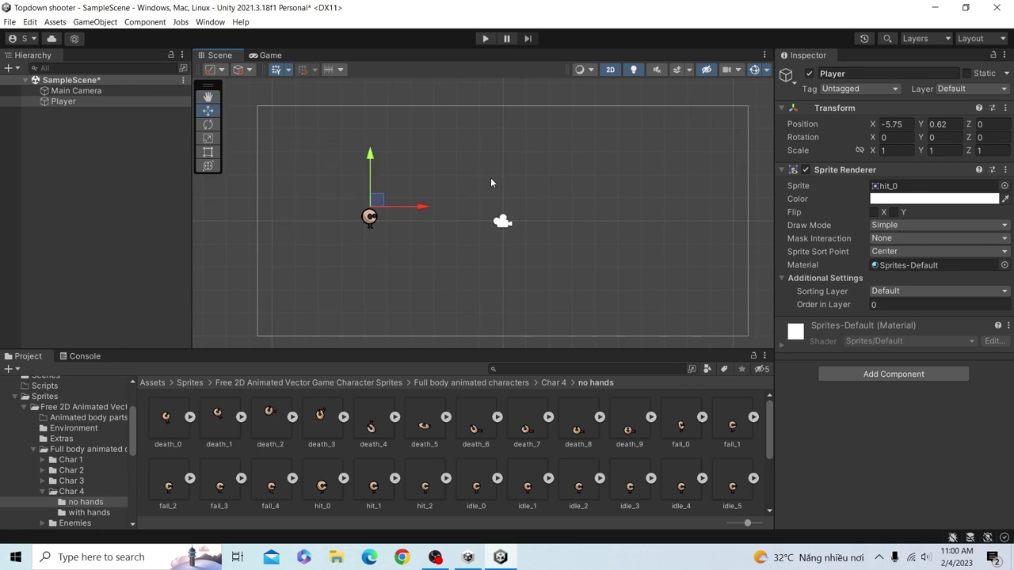
drag(376, 199, 420, 238)
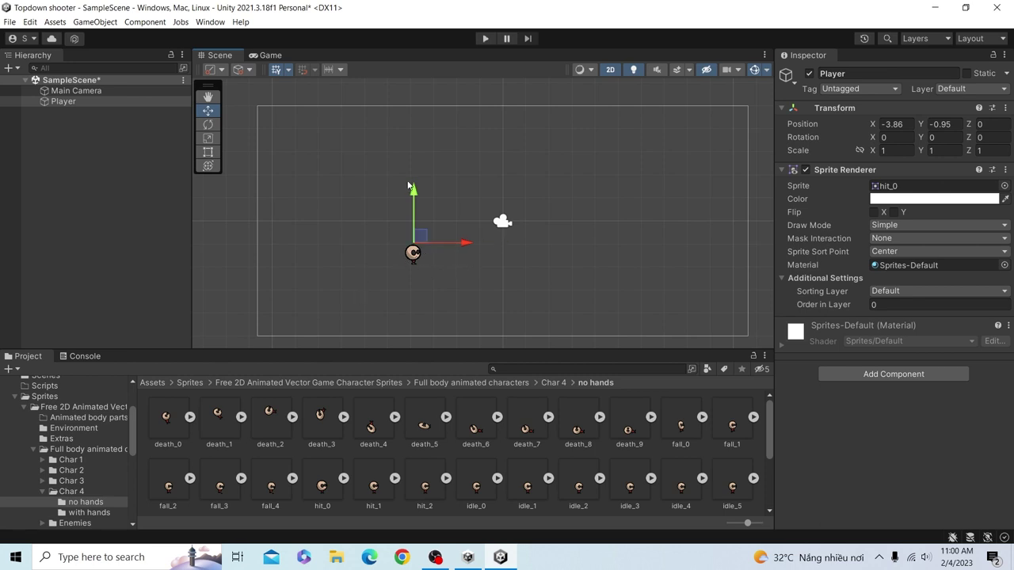
Toggle 2D off and on, then use the Move tool to place the Player at X -3.27, Y 1.88.
click(610, 70)
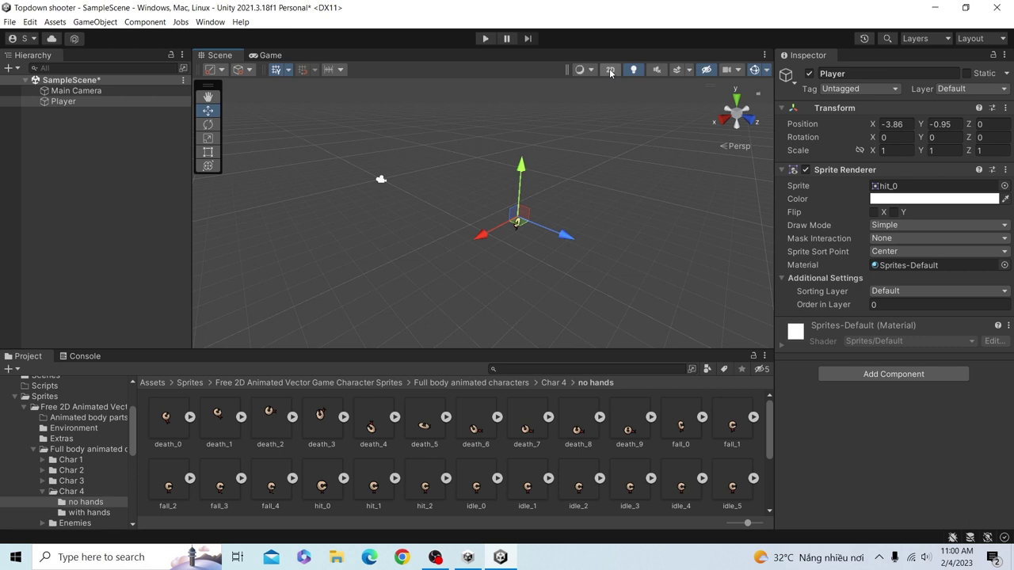
click(609, 68)
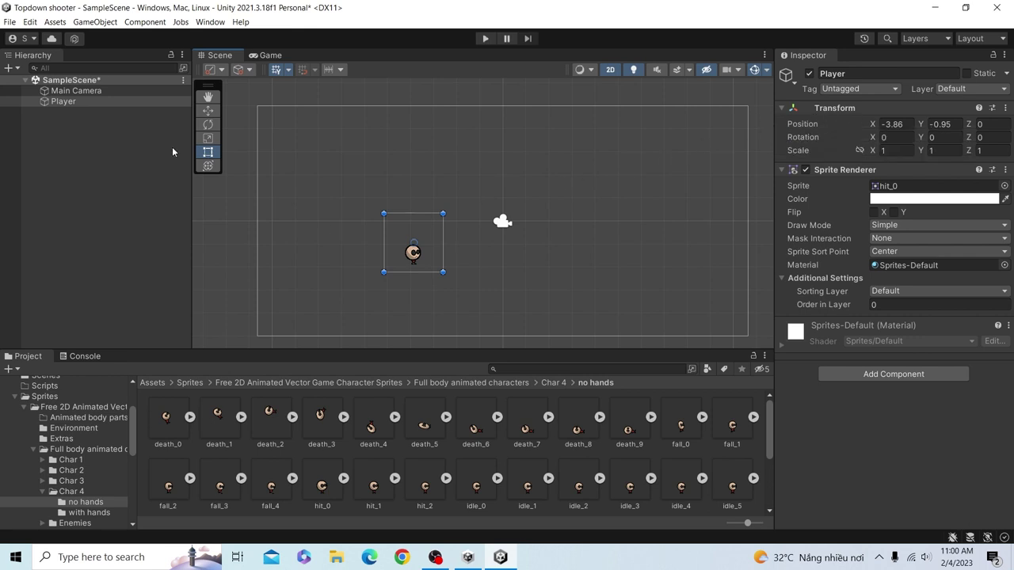
click(200, 112)
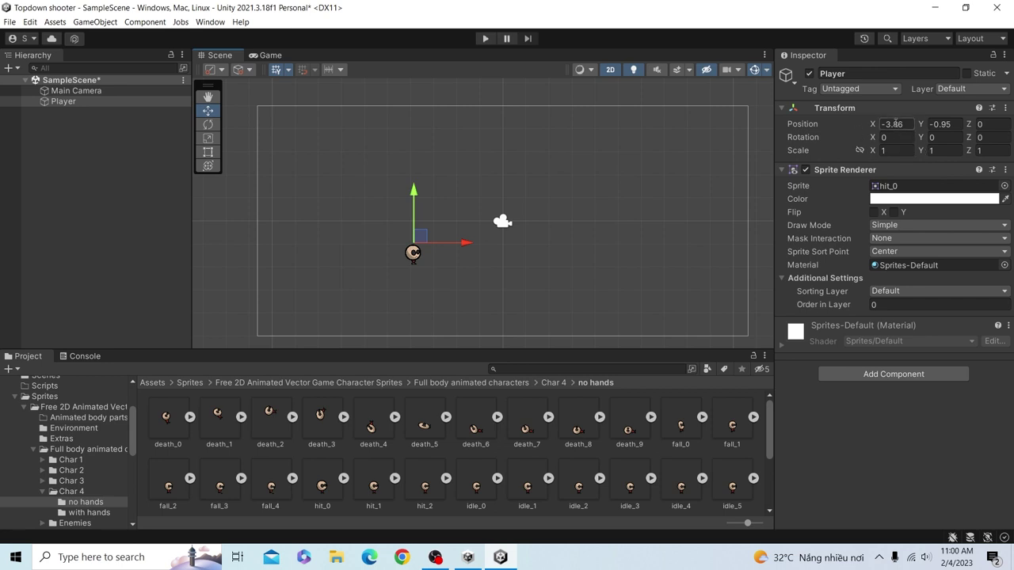
drag(872, 125, 769, 110)
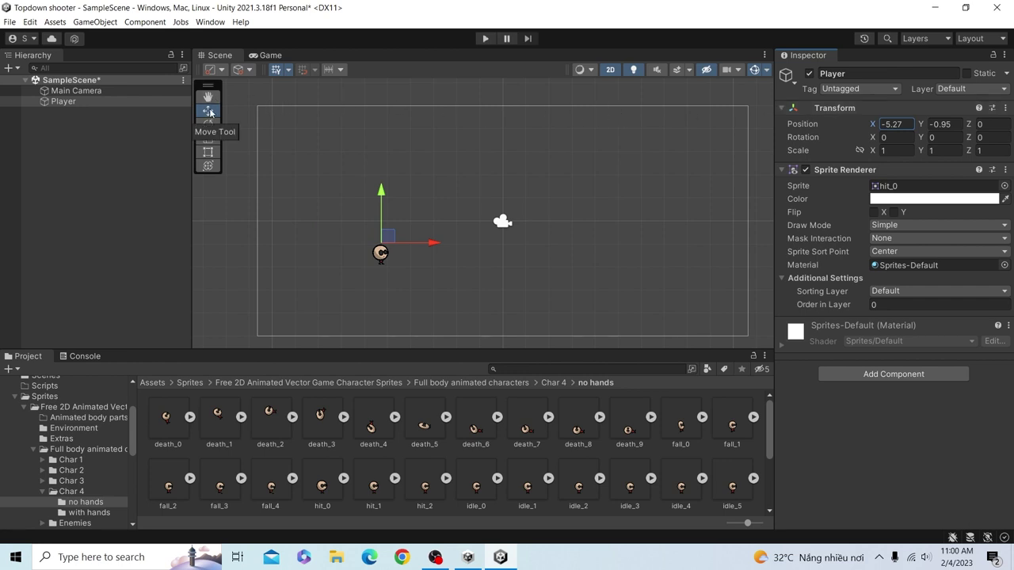
drag(387, 245, 434, 180)
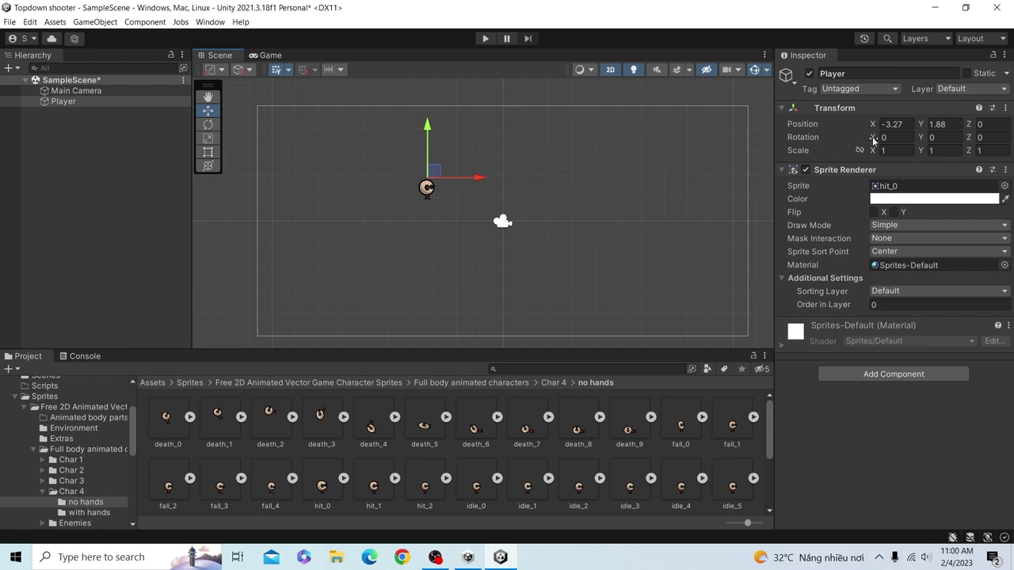
click(208, 125)
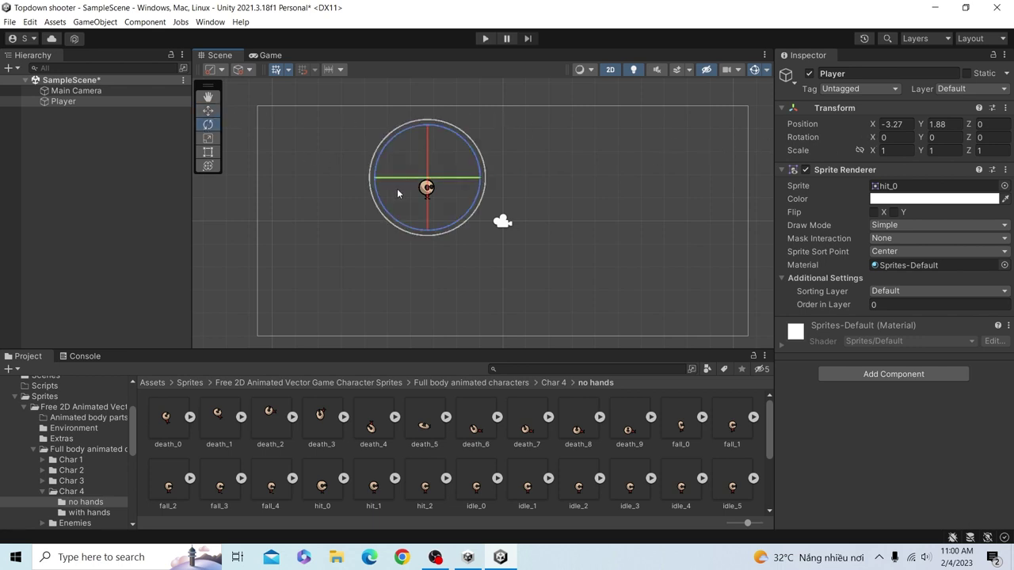
scroll(422, 180, up, 1)
scroll(422, 180, up, 2)
scroll(428, 187, up, 2)
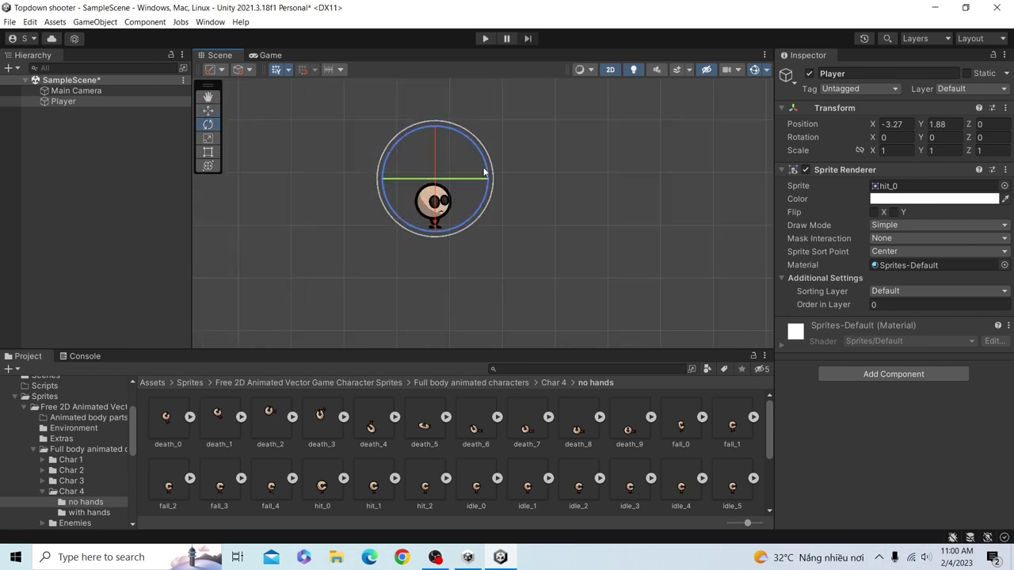
mouse_move(485, 172)
mouse_down()
mouse_move(463, 128)
mouse_move(446, 299)
mouse_move(503, 232)
mouse_up()
key(ctrl+z)
click(892, 152)
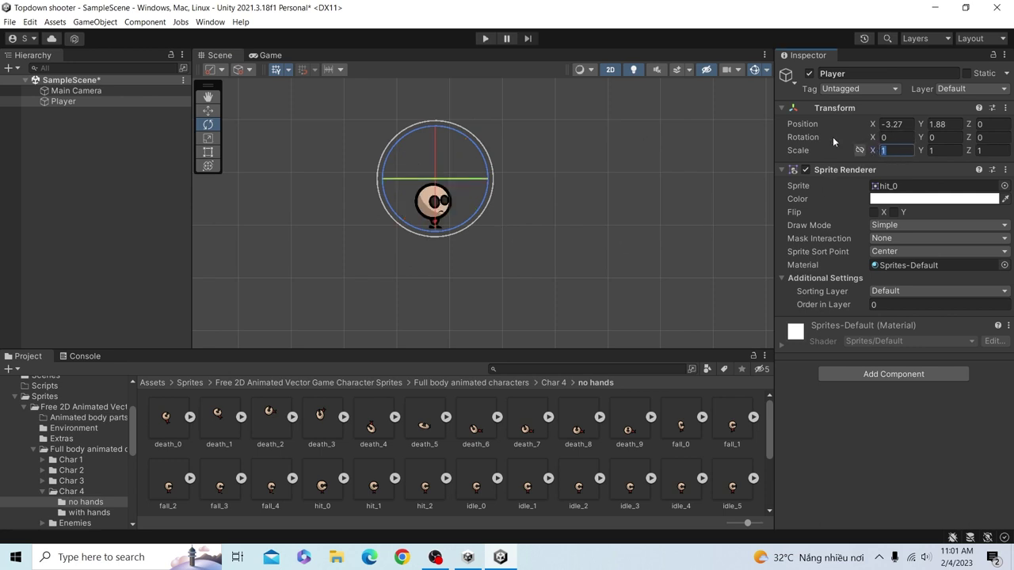
click(119, 237)
click(92, 100)
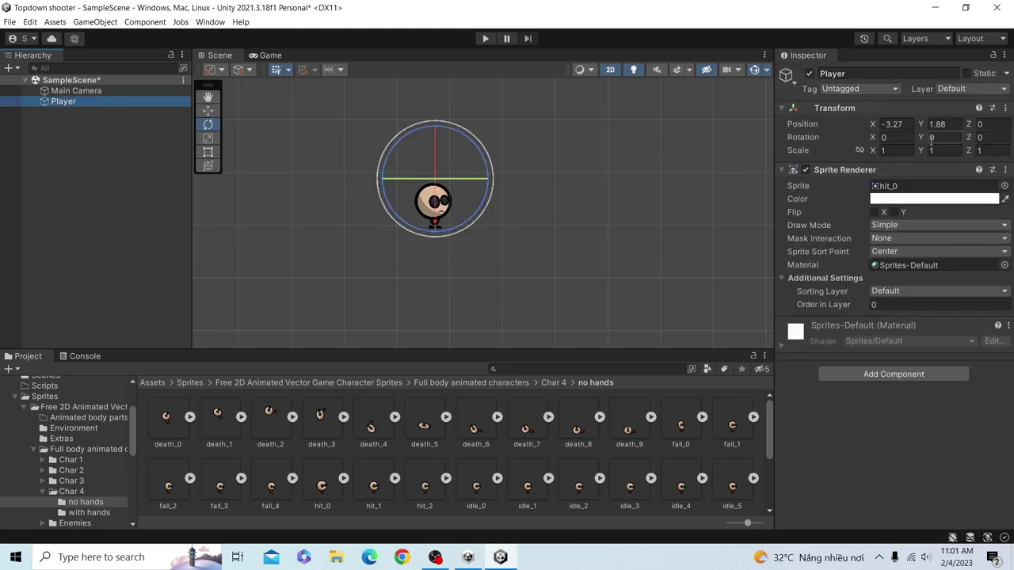
click(894, 151)
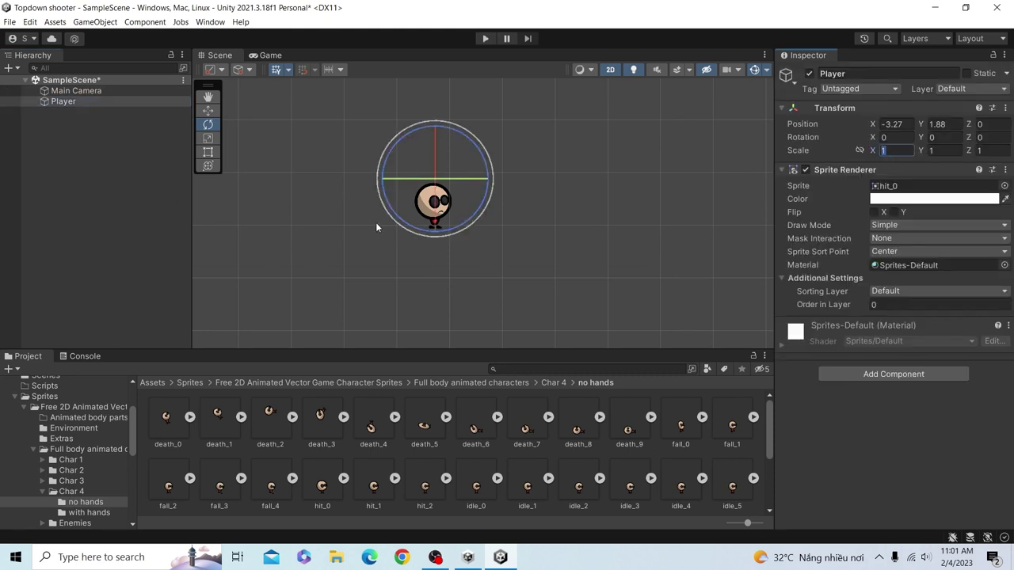
scroll(492, 192, down, 2)
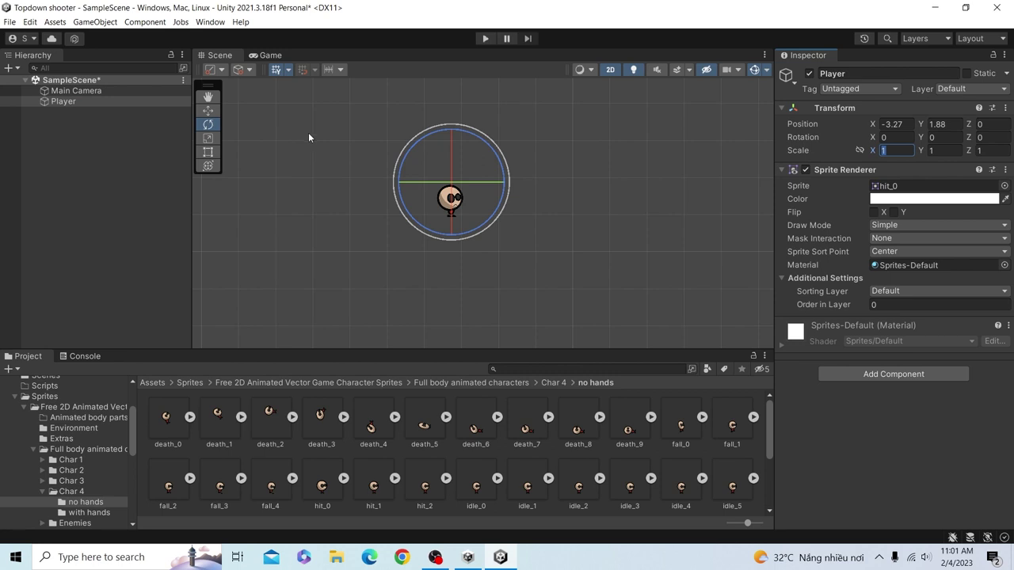
text(5)
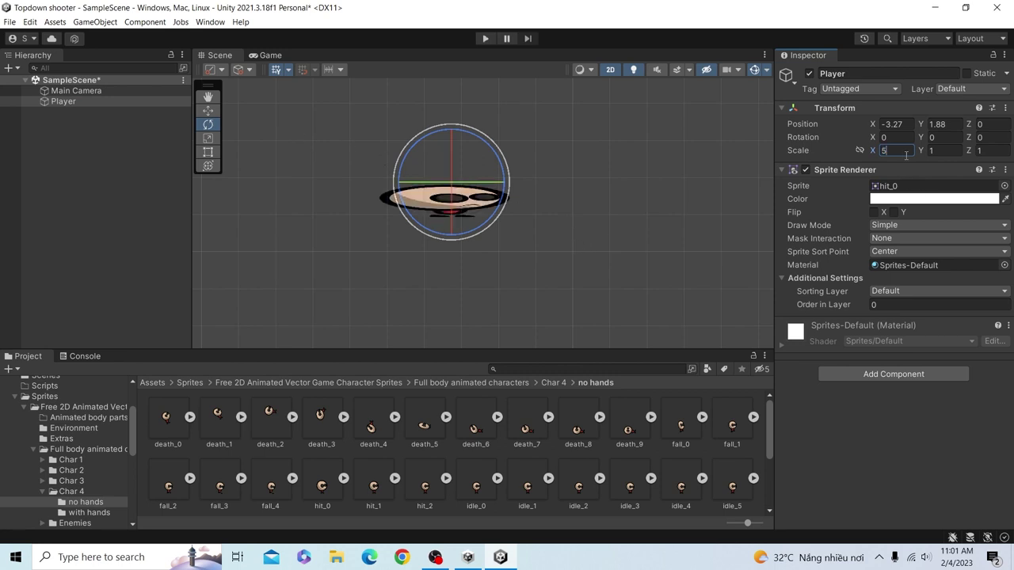
key(BackSpace)
text(1)
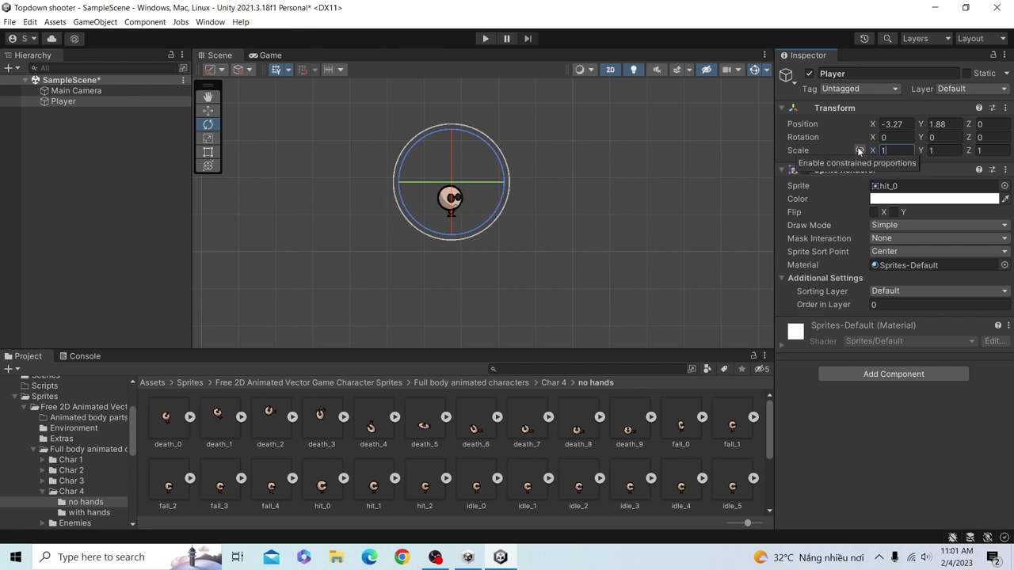
click(120, 276)
Drag rock1, rock2 and rock3 from Sprites > Environment into the scene below the Player and preview in Game view.
scroll(569, 273, down, 3)
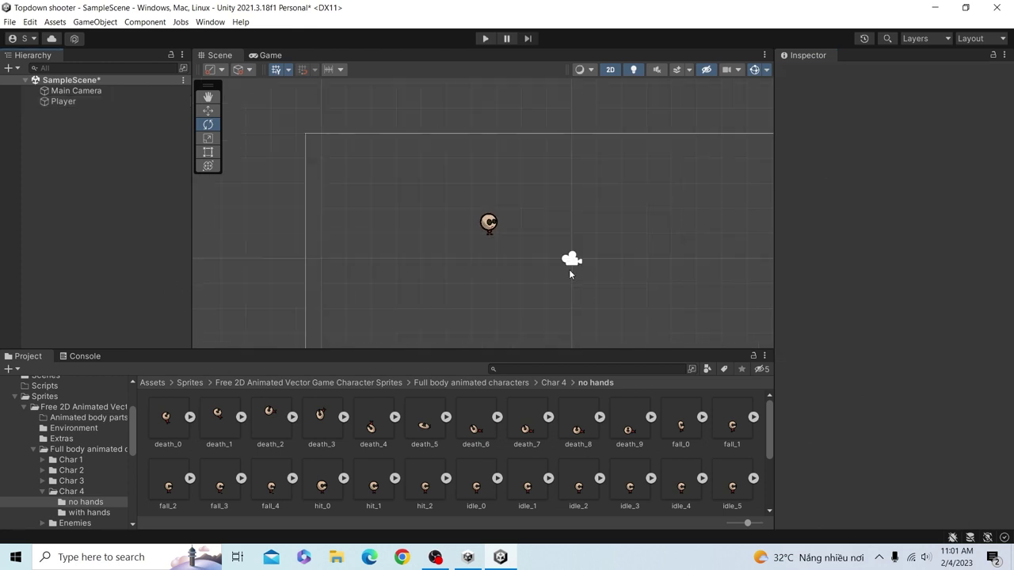
scroll(569, 273, down, 1)
scroll(570, 273, down, 1)
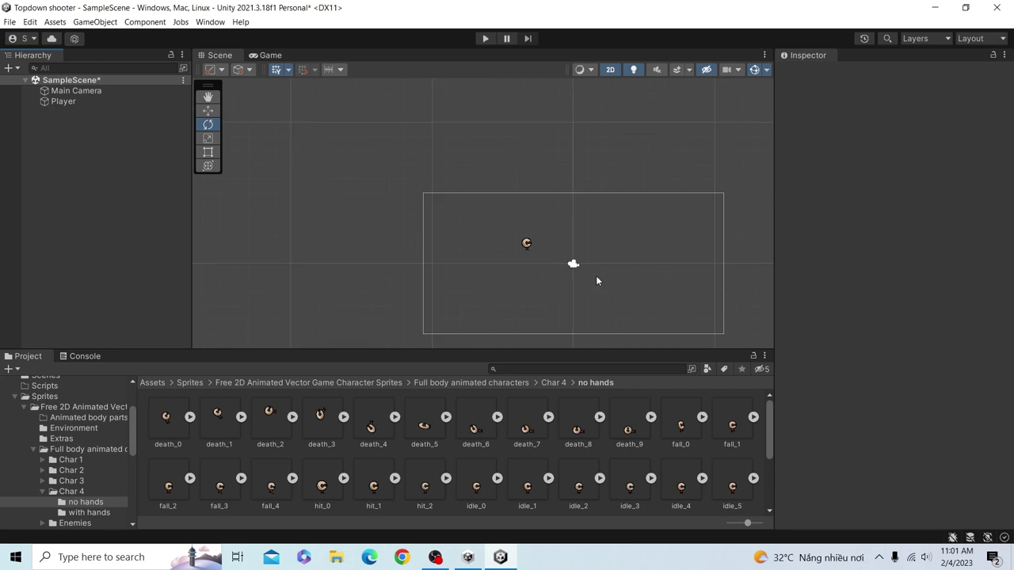
click(99, 429)
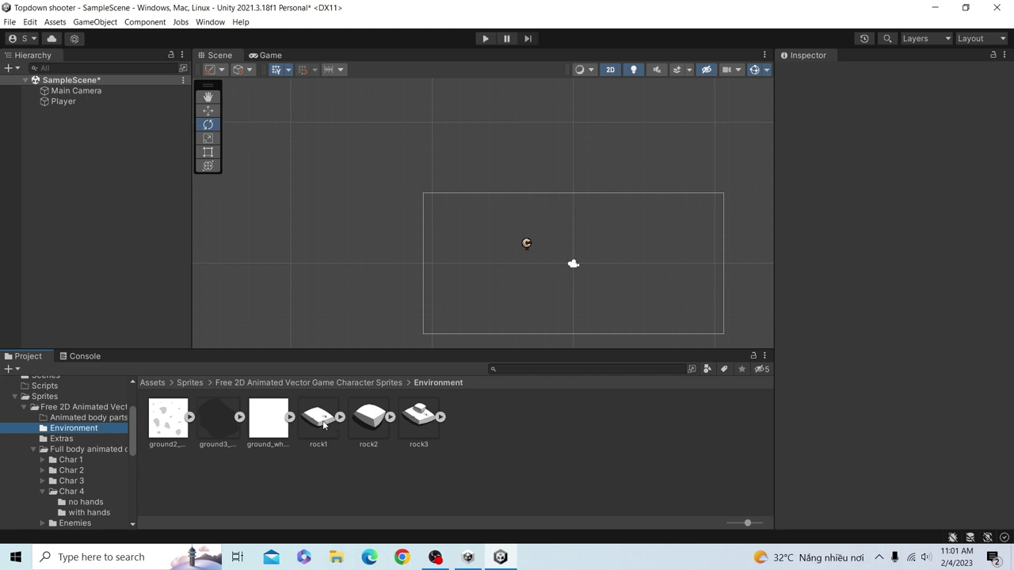
drag(324, 425, 335, 474)
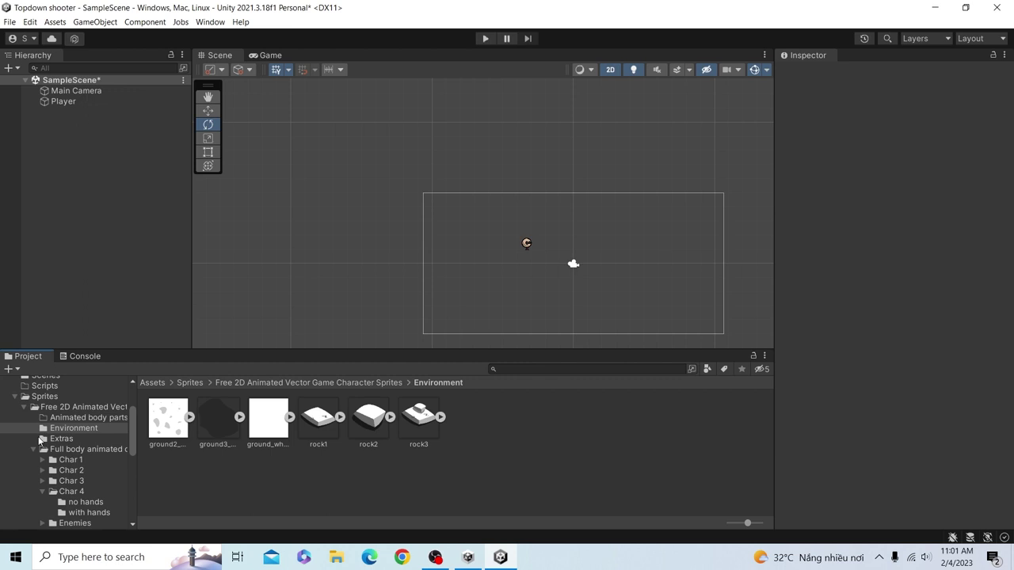
drag(318, 419, 466, 292)
drag(373, 430, 561, 305)
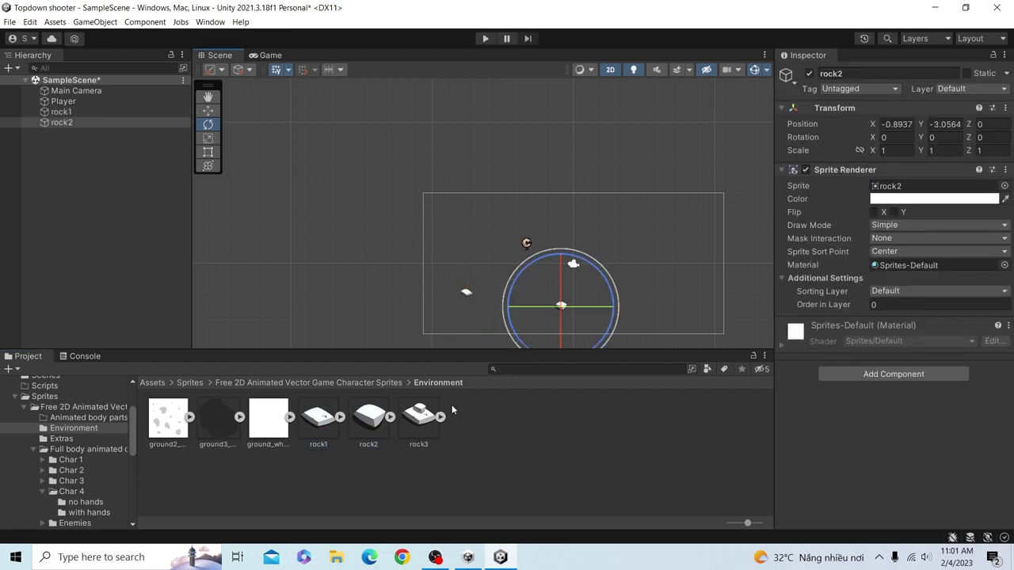
drag(419, 420, 670, 310)
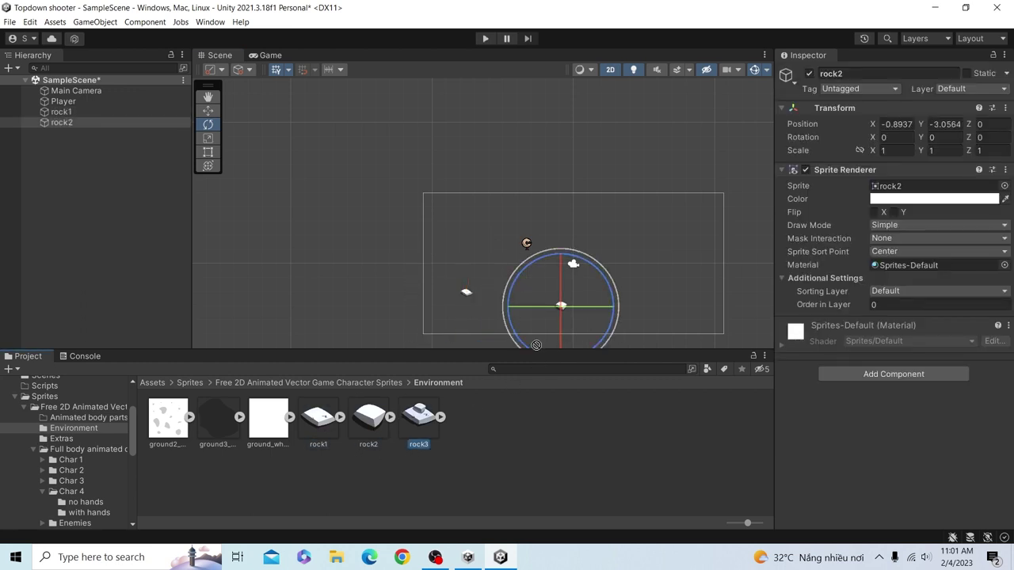
click(268, 54)
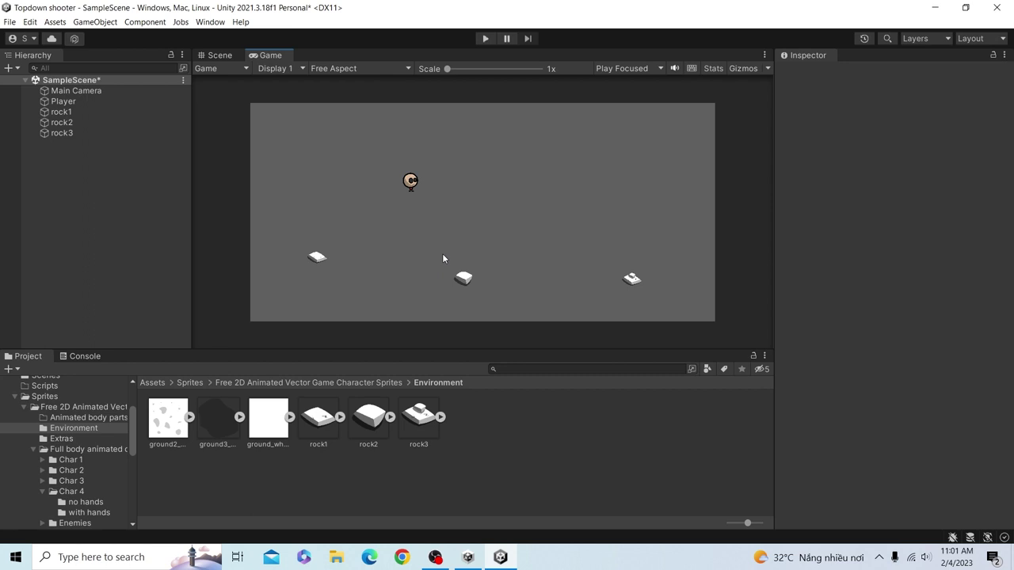
click(220, 56)
Place extra copies of rock1, rock2 and rock3 in the scene and preview them in Game view.
key(Right)
key(Down)
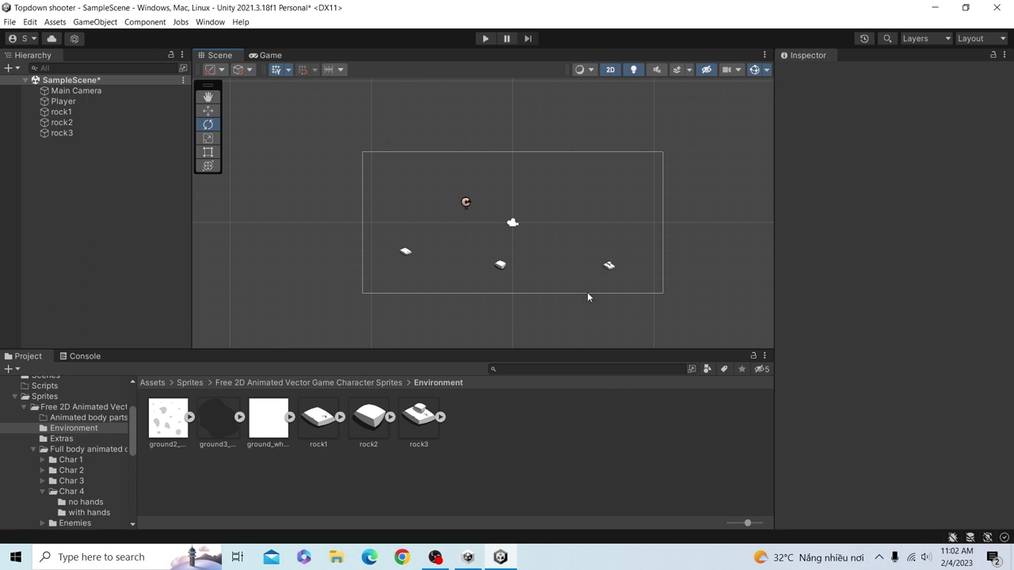
drag(318, 418, 385, 205)
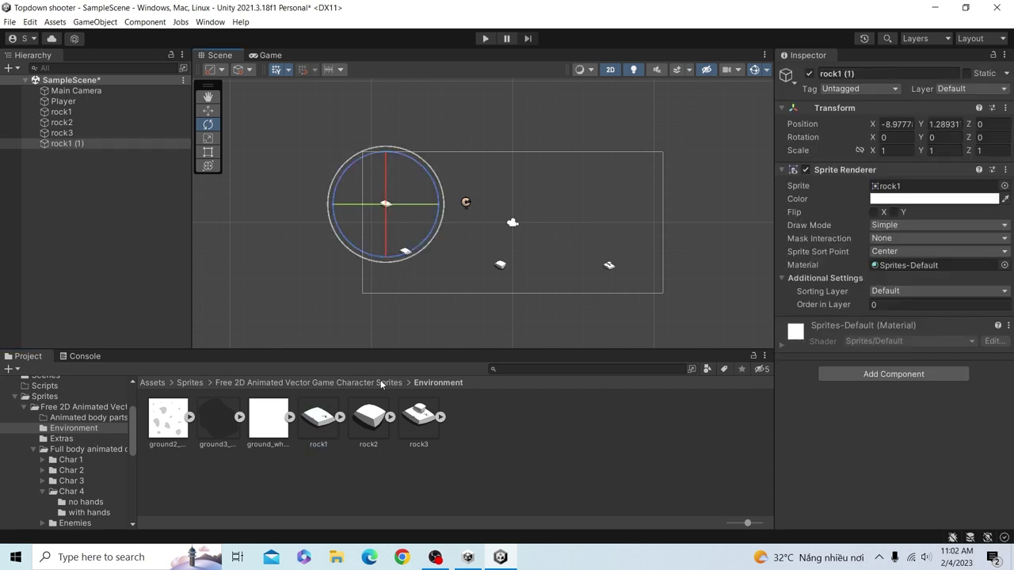
drag(395, 311, 352, 277)
drag(418, 417, 576, 203)
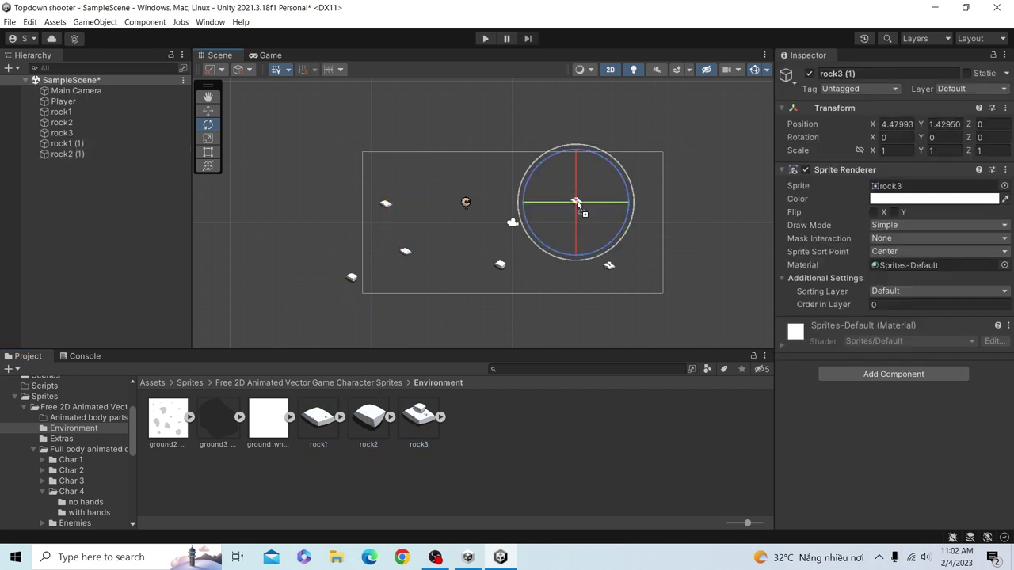
click(267, 56)
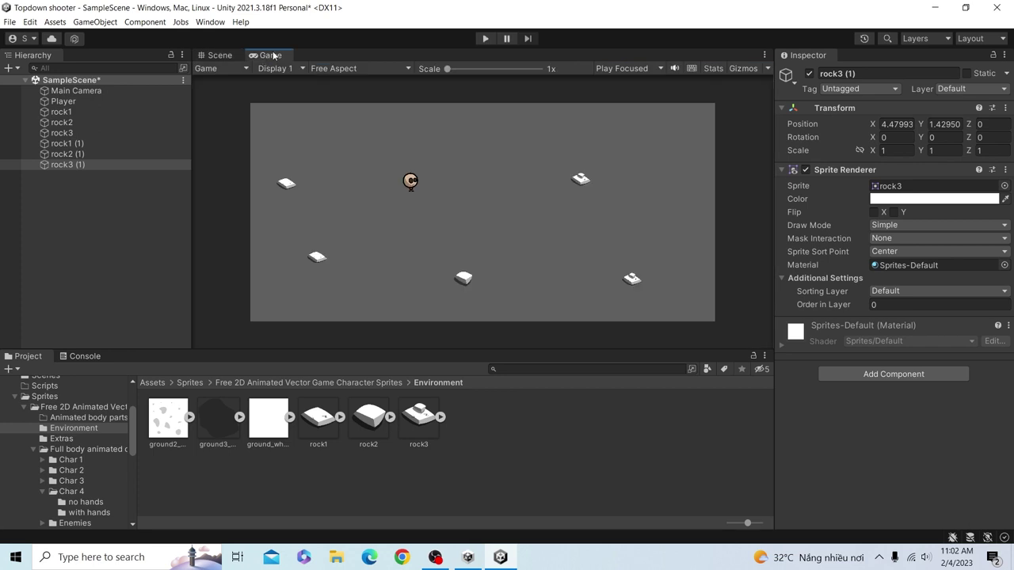
click(237, 58)
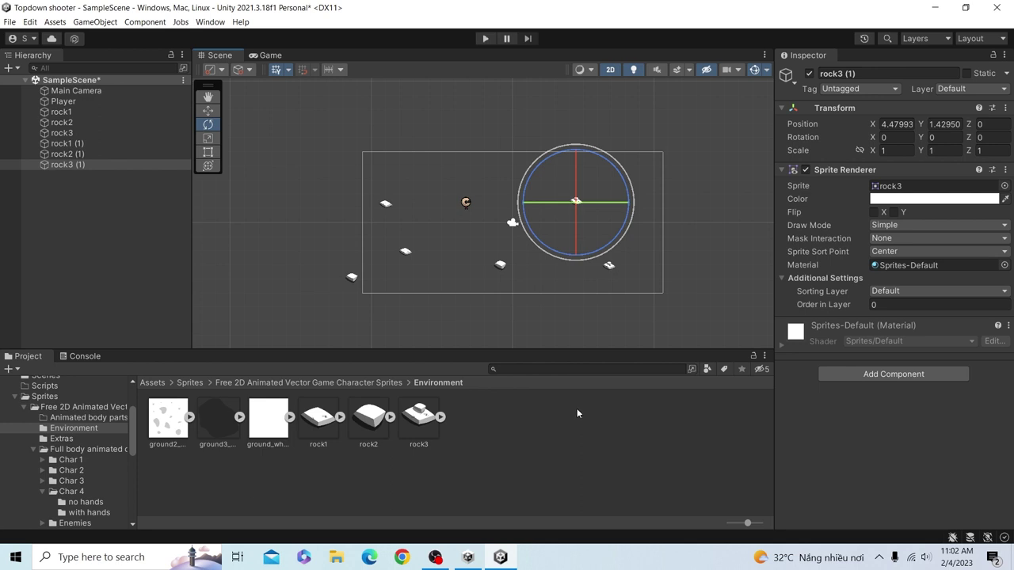
Delete the rock copies and the original rock1–rock3, leaving only Main Camera and Player.
key(Delete)
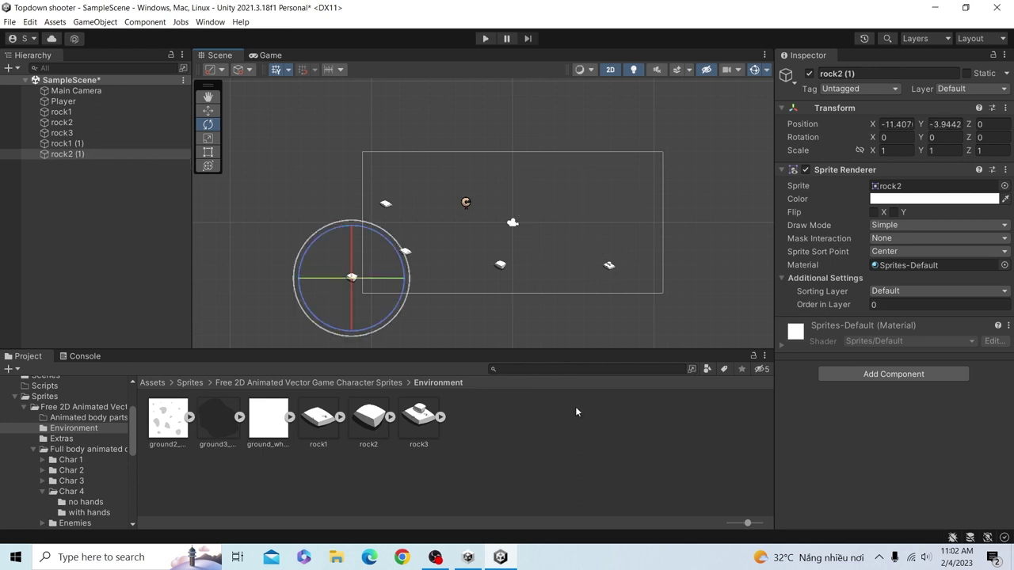
key(Delete)
key(Delete)
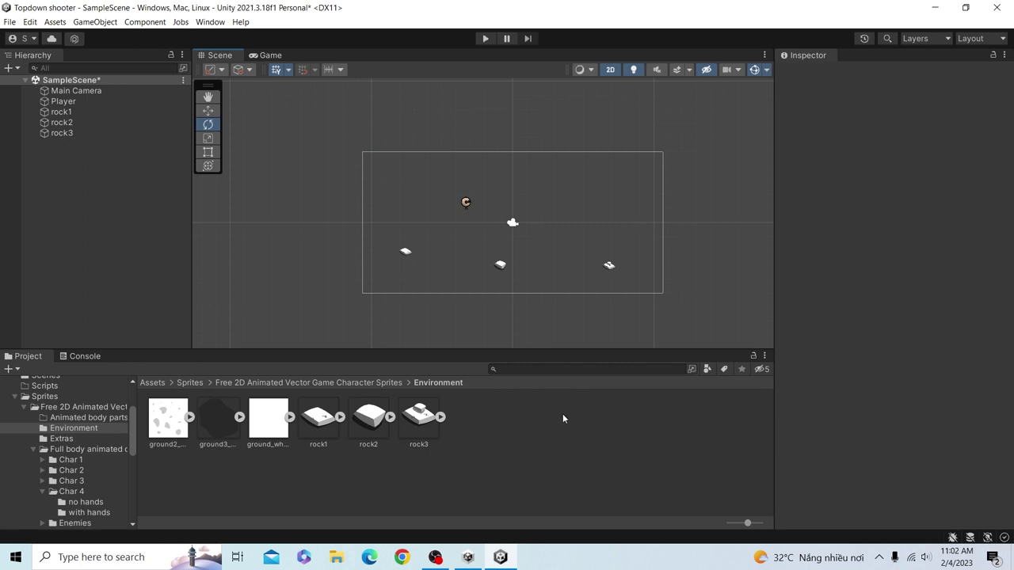
click(62, 112)
shift+click(68, 133)
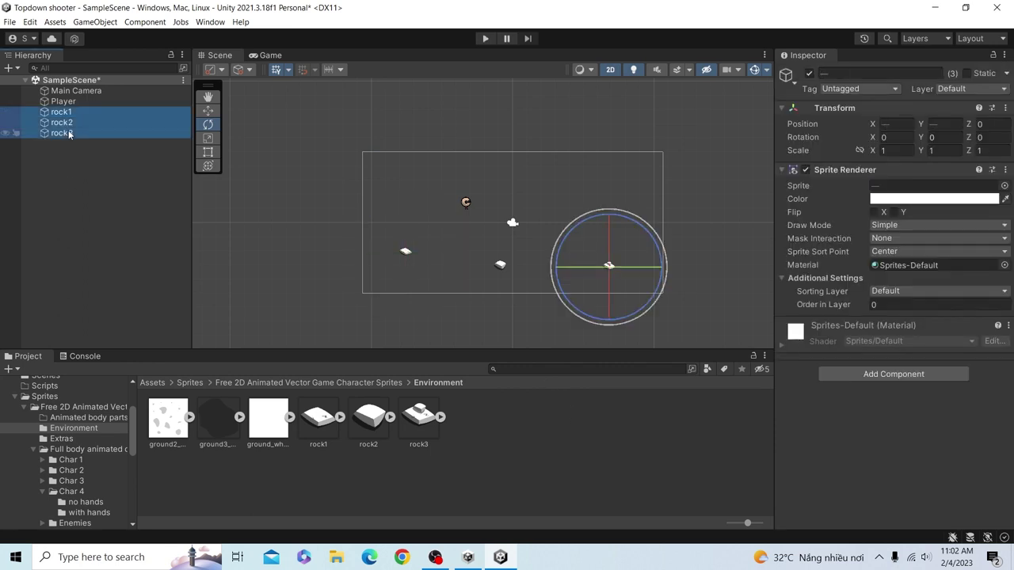
key(Delete)
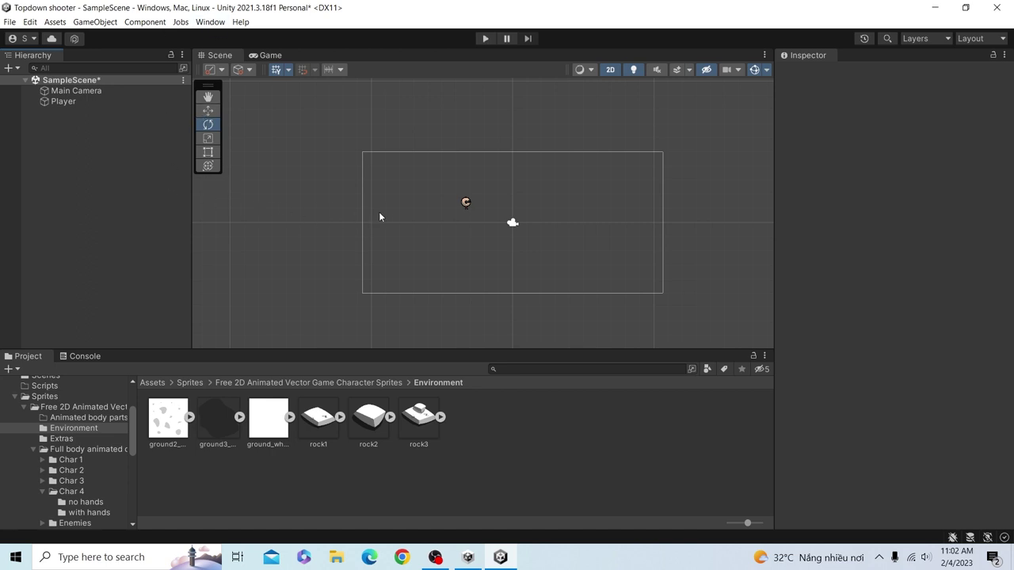
Open the Tile Palette from Window > 2D and group its tab with the Inspector.
drag(421, 350, 421, 359)
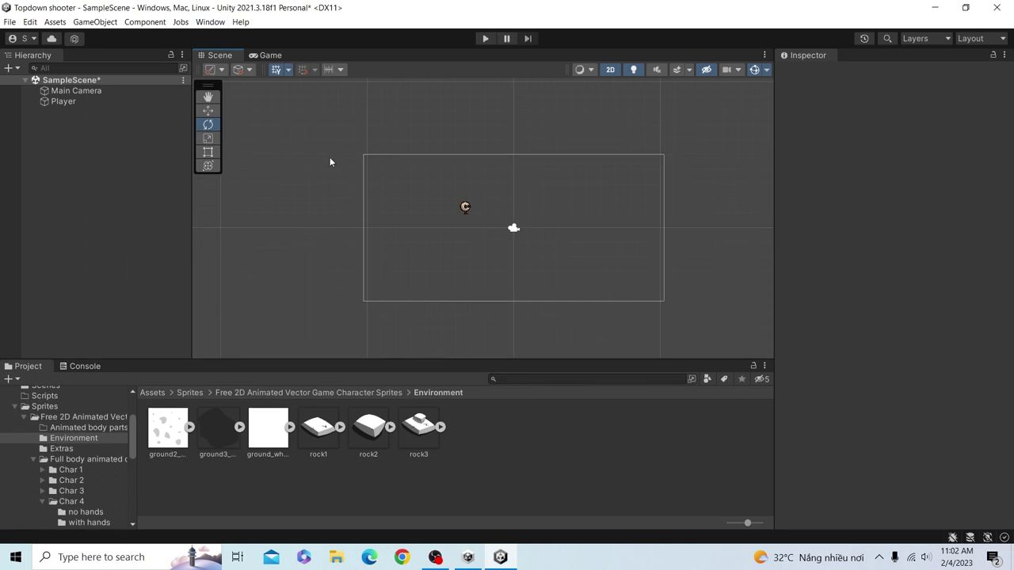
click(203, 24)
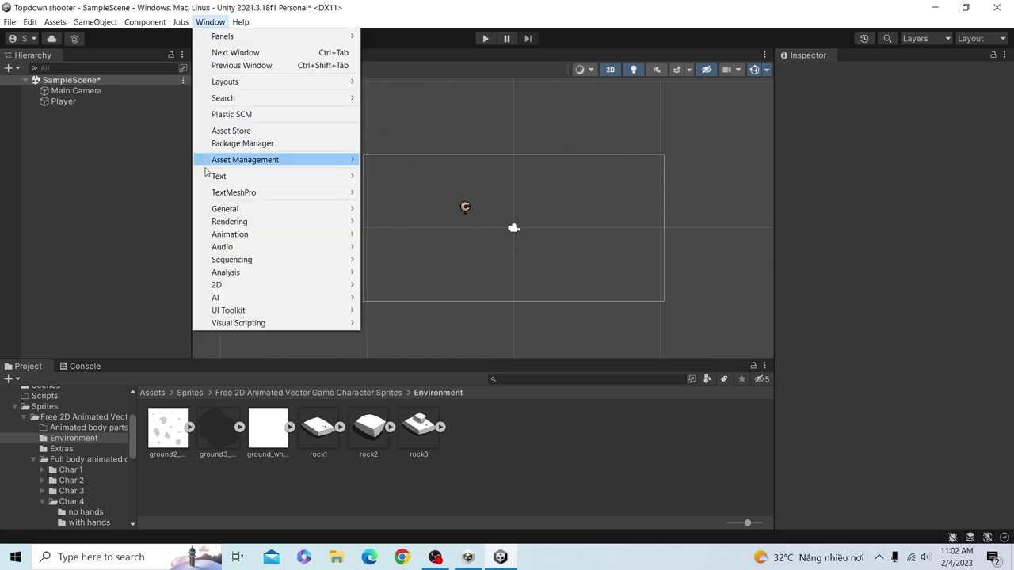
mouse_move(317, 285)
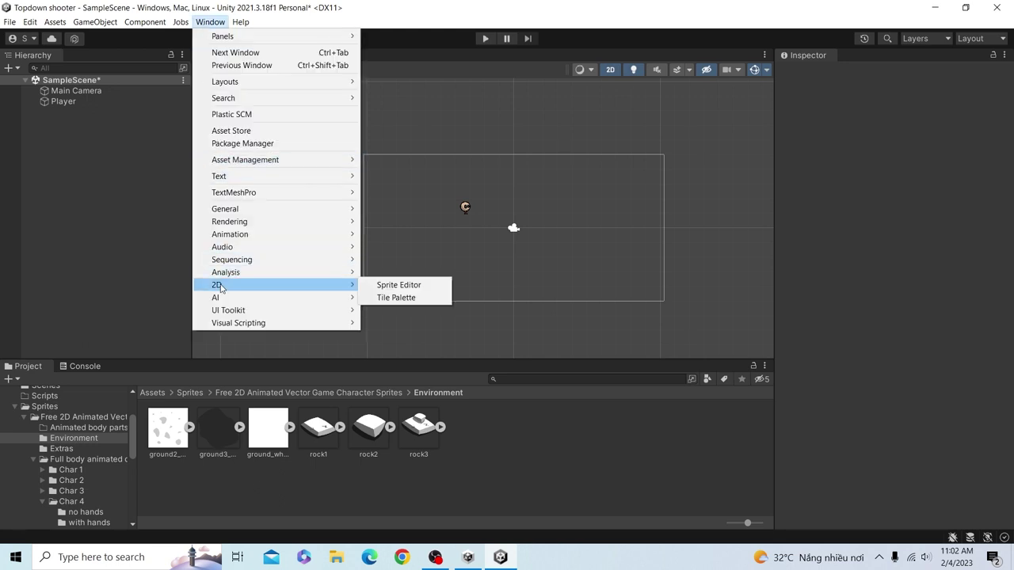
click(401, 299)
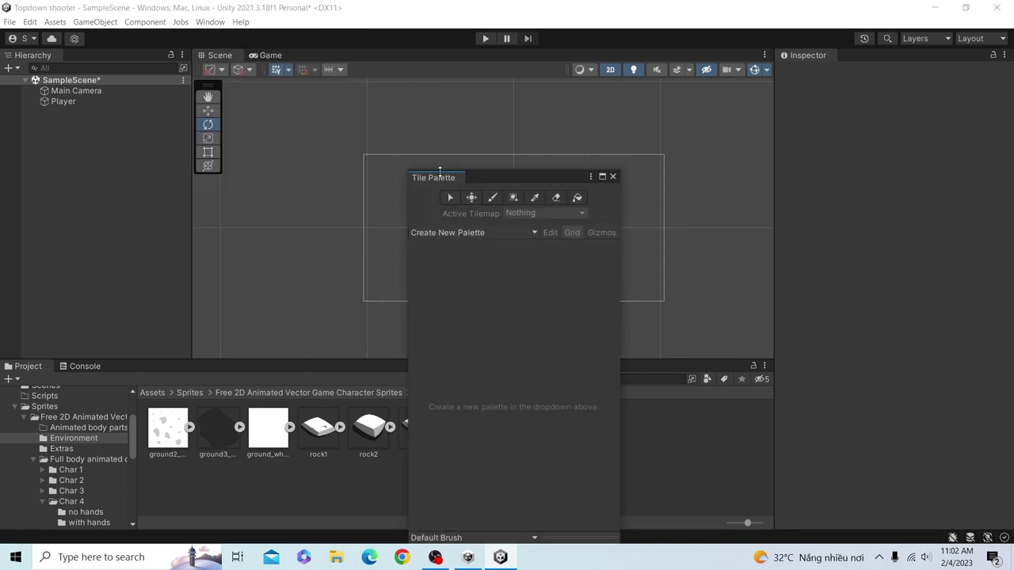
drag(436, 176, 513, 113)
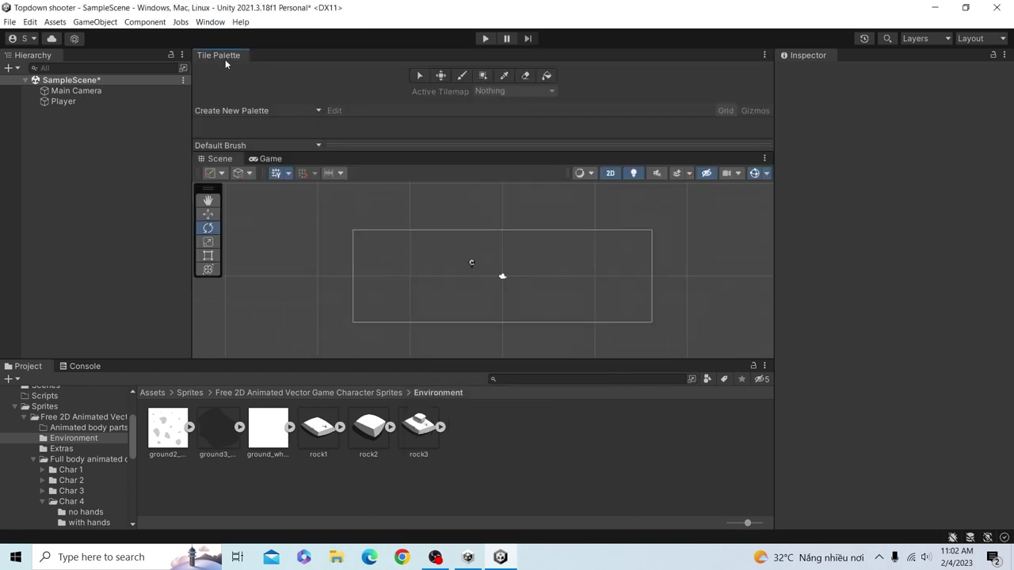
drag(225, 60, 863, 56)
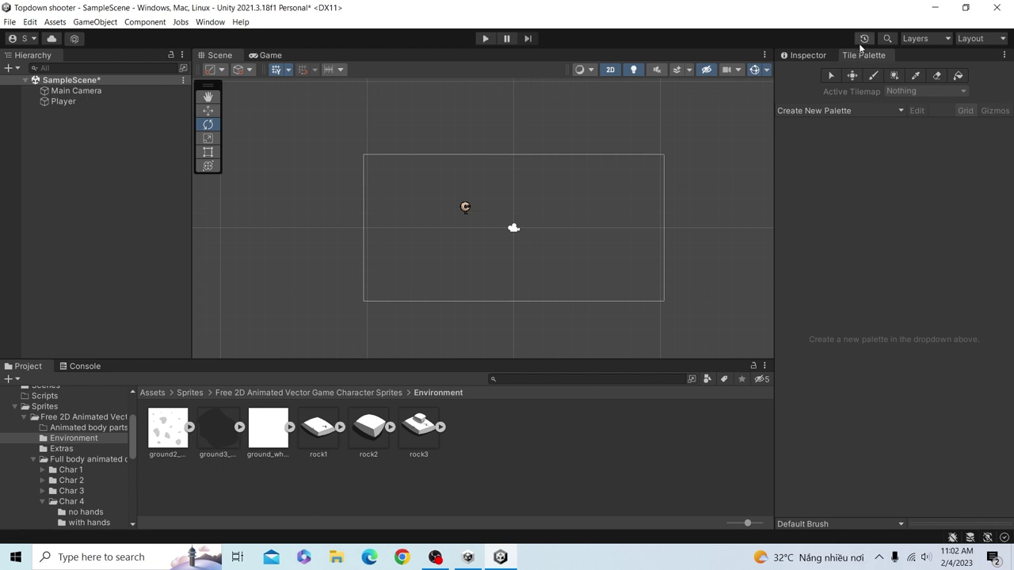
Start a new tile palette named Background.
click(862, 110)
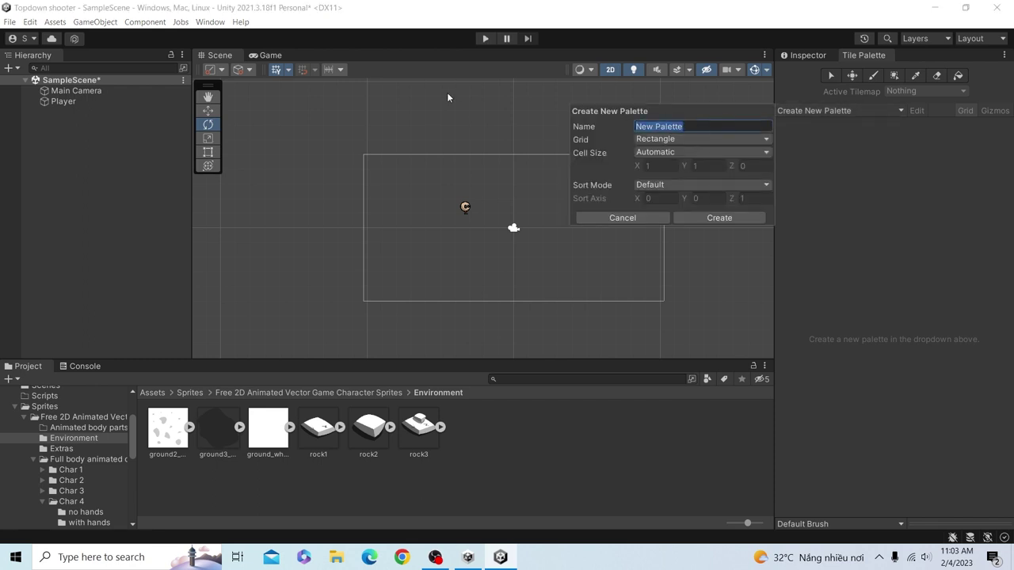
text(Backgrou)
text(nd)
click(709, 219)
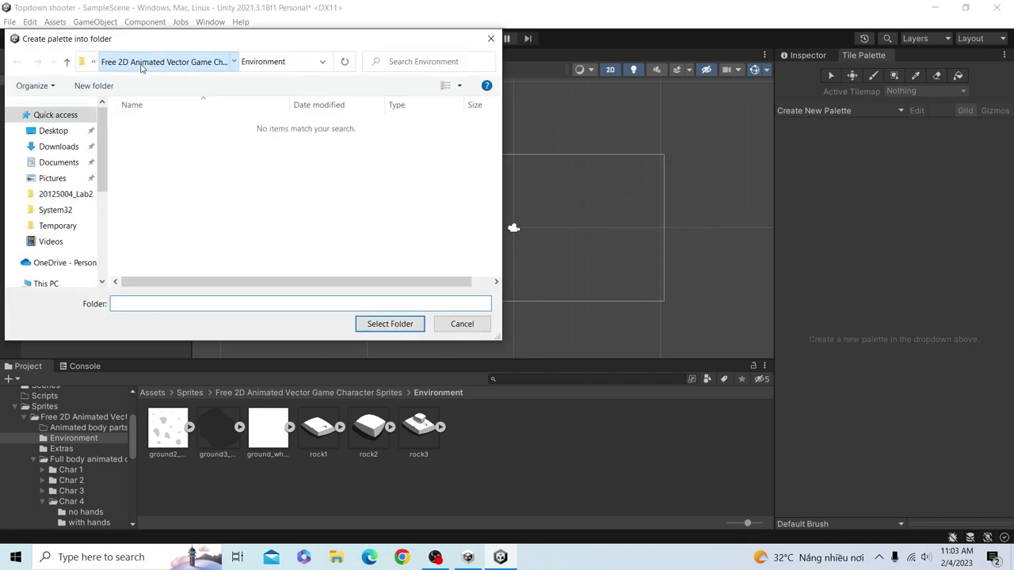
Save the Background palette into a new Assets/Tilesets folder.
click(140, 64)
click(113, 62)
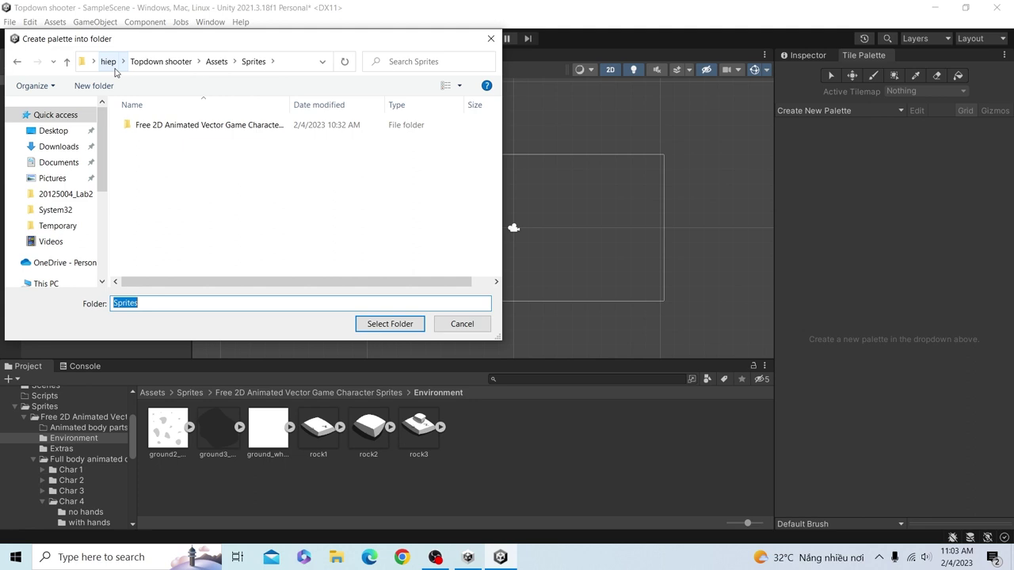
click(213, 62)
right_click(233, 218)
mouse_move(372, 418)
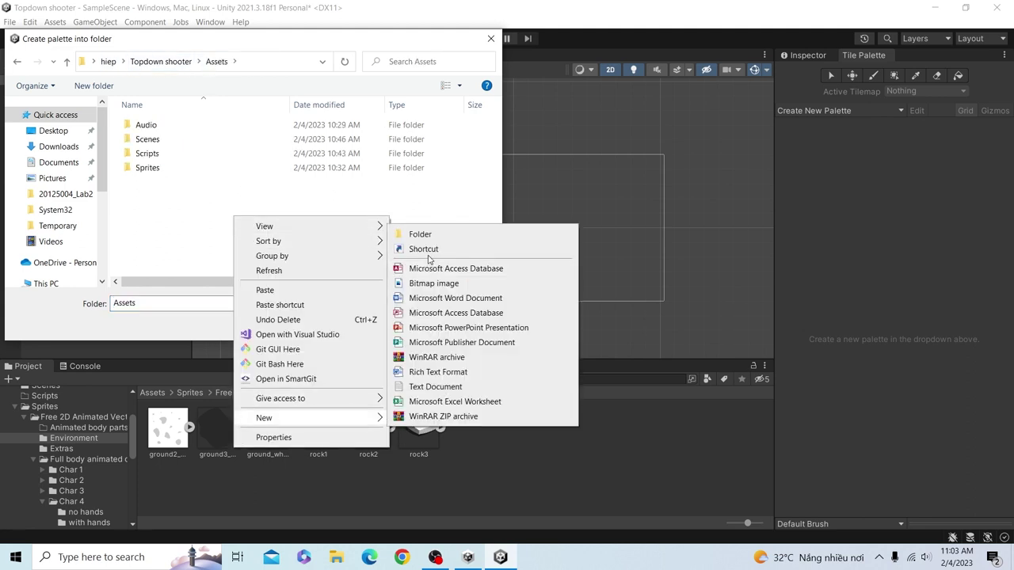
click(425, 237)
text(Tilesets)
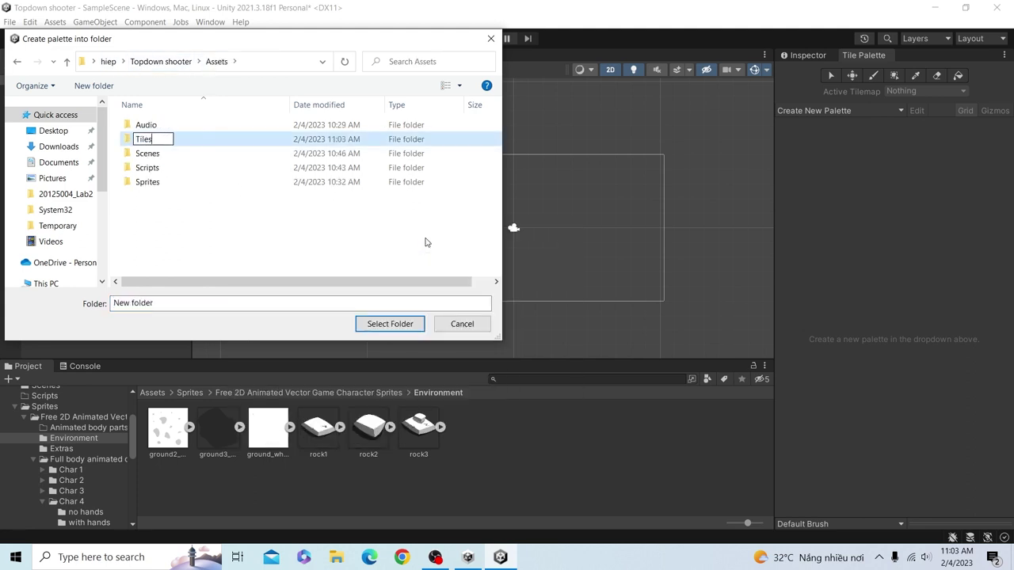
key(Return)
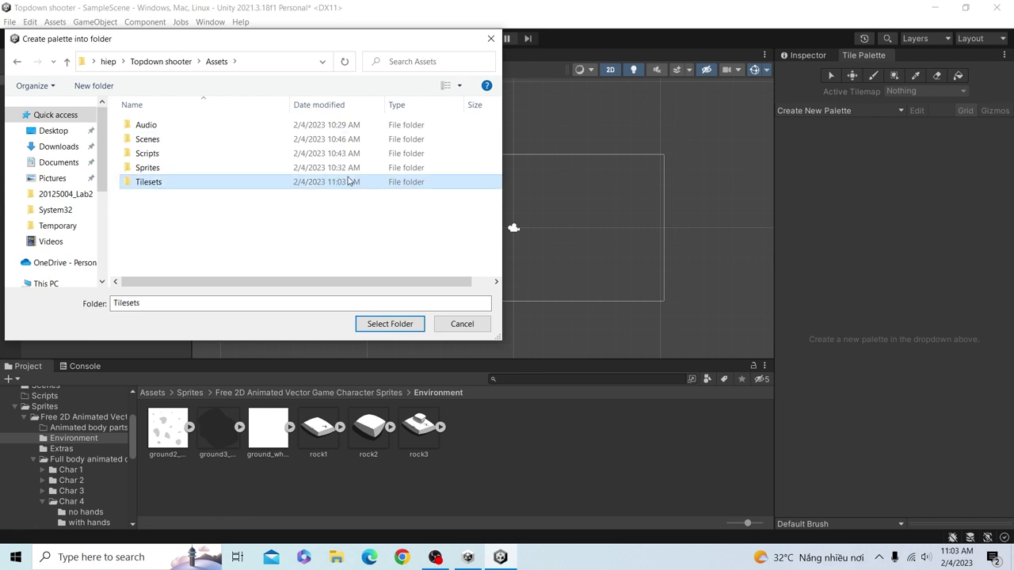
double_click(349, 180)
click(394, 324)
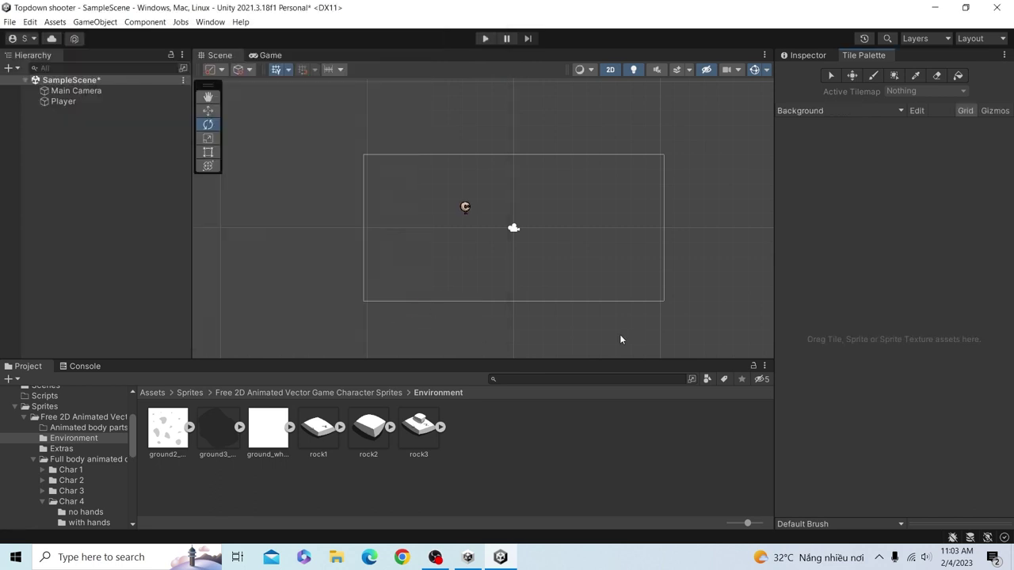
Drag the rock1, rock2 and rock3 sprites onto the Background palette.
middle_drag(616, 339, 553, 321)
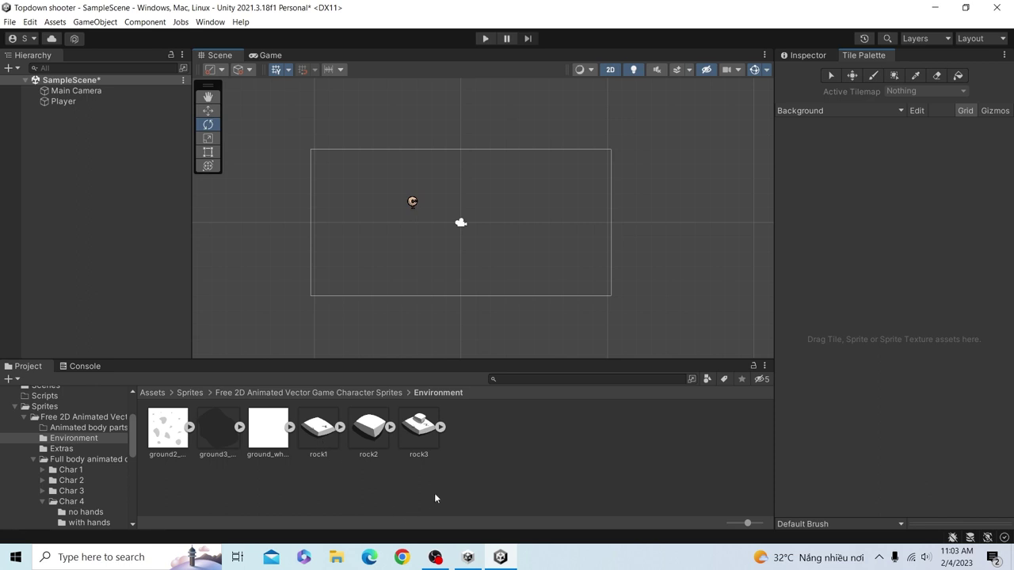
click(318, 443)
shift+click(412, 438)
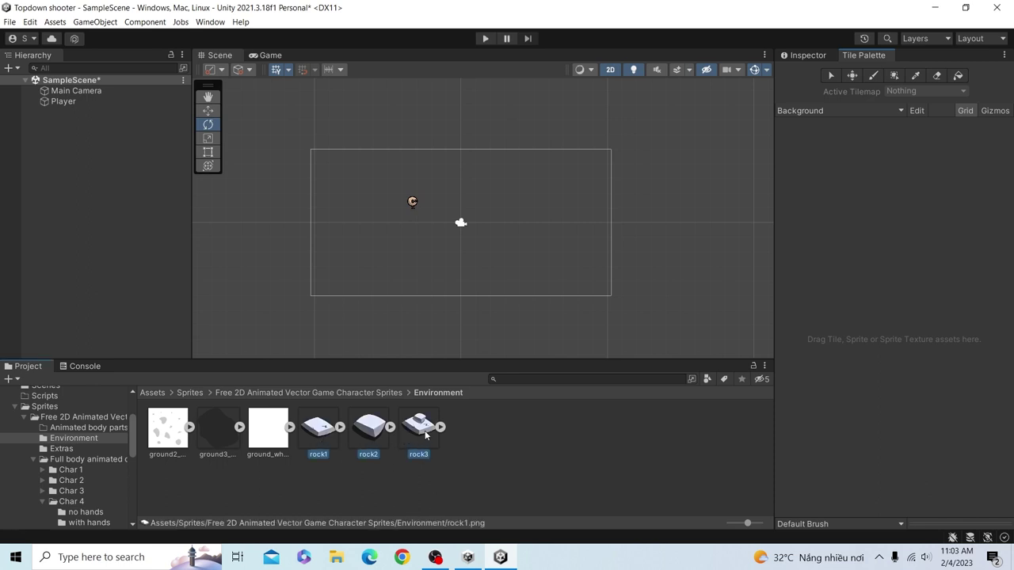
drag(417, 432, 857, 253)
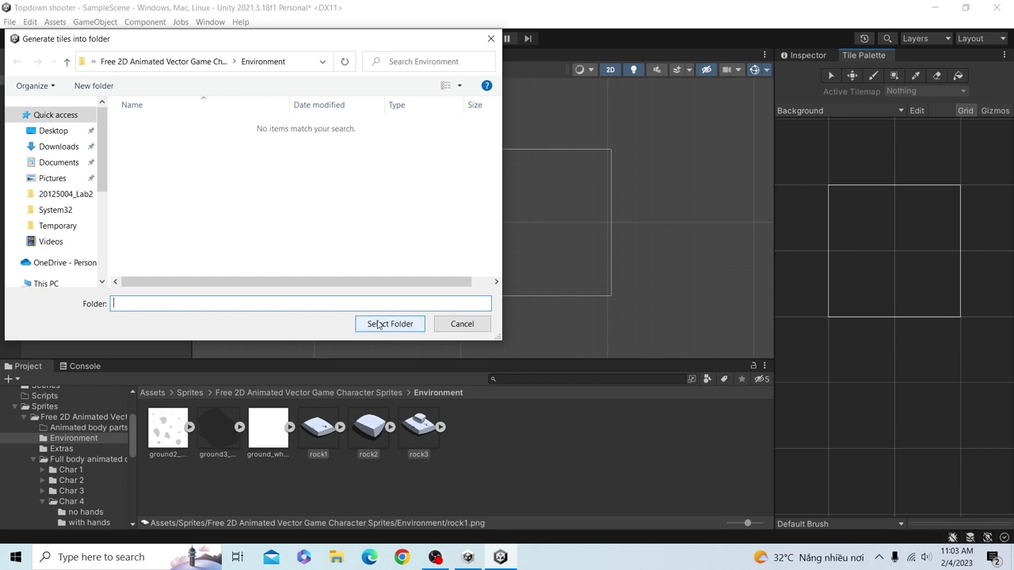
Generate the three rock tiles into Assets/Tilesets, then select the rock1 tile.
click(157, 62)
click(127, 61)
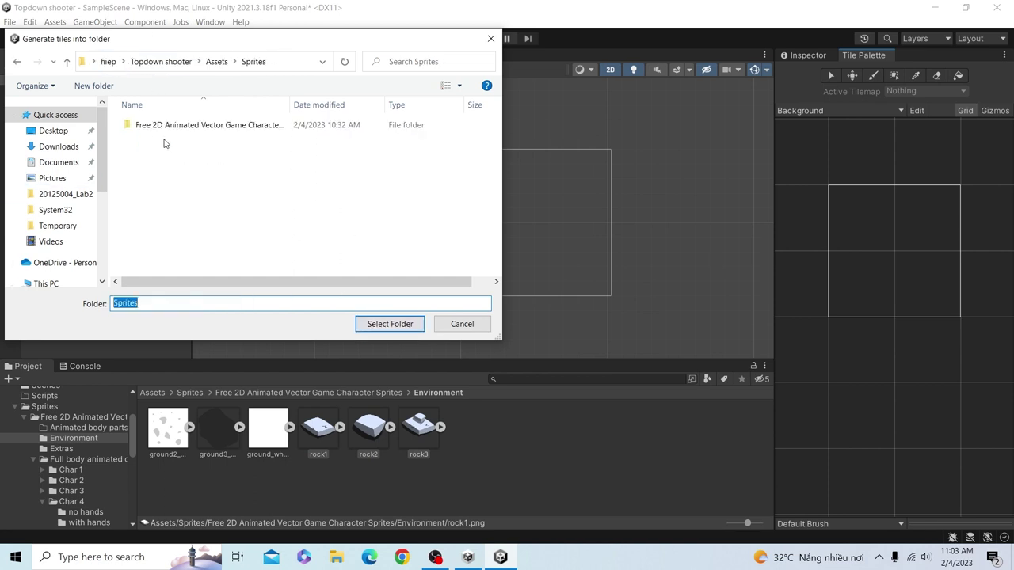
click(216, 62)
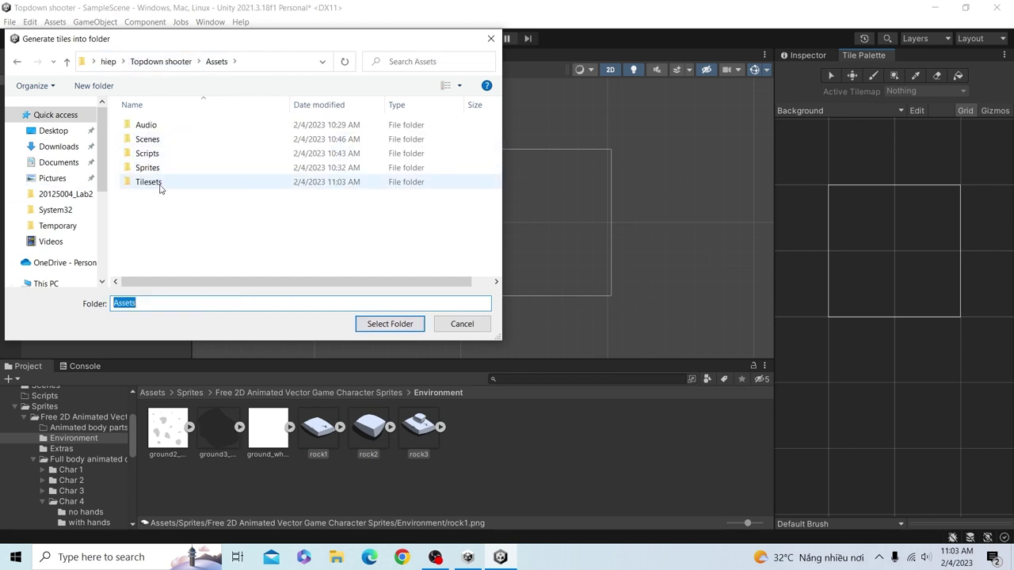
double_click(159, 182)
click(390, 324)
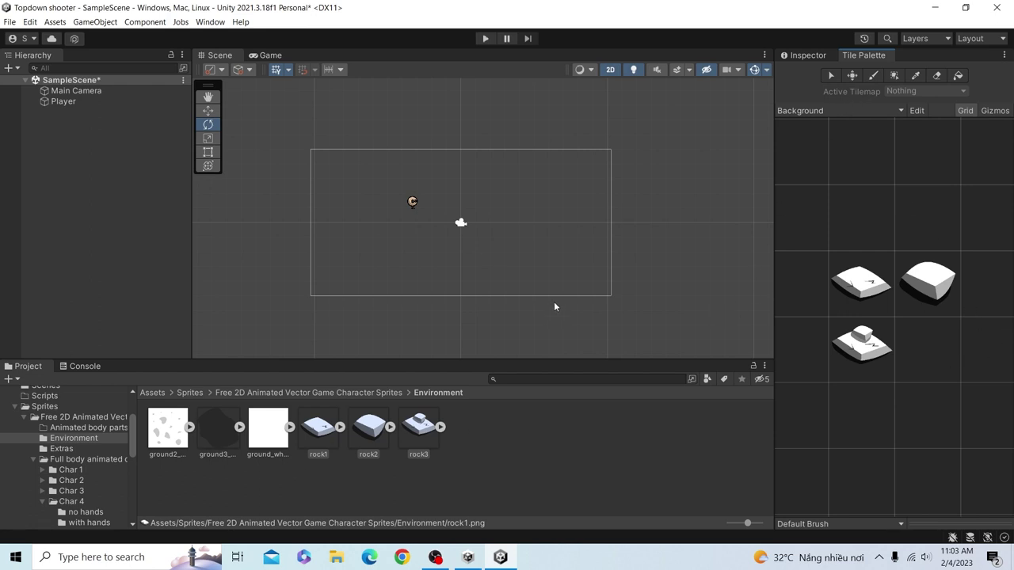
click(889, 304)
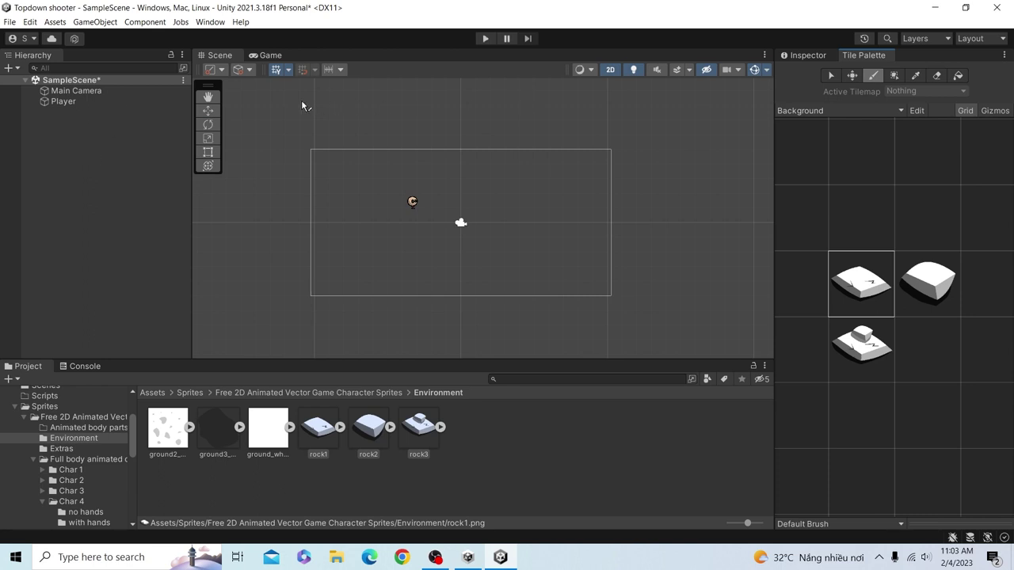
Add a Grid with a rectangular Tilemap child from the Hierarchy's 2D Object menu.
right_click(112, 130)
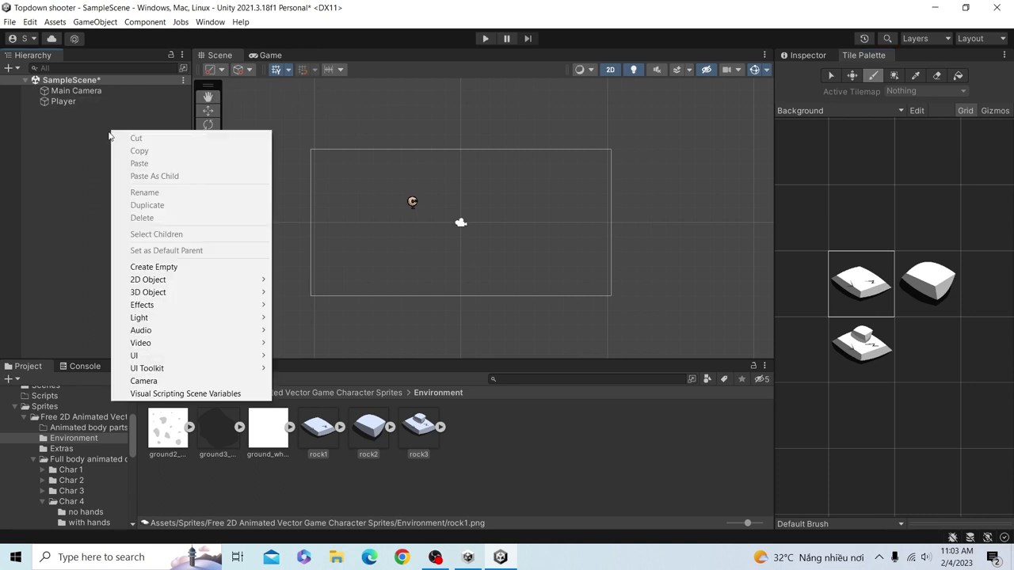
mouse_move(157, 282)
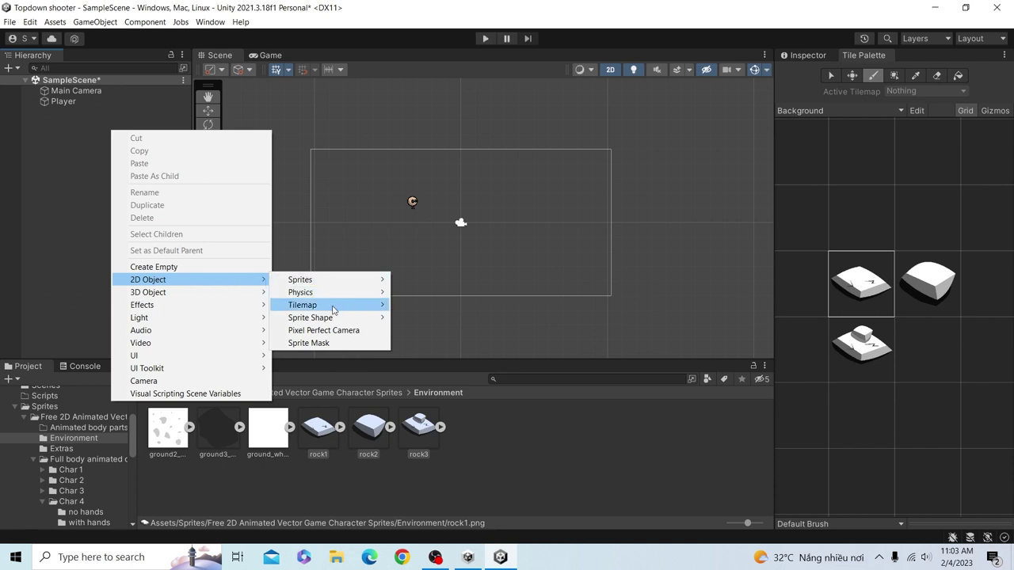
mouse_move(333, 309)
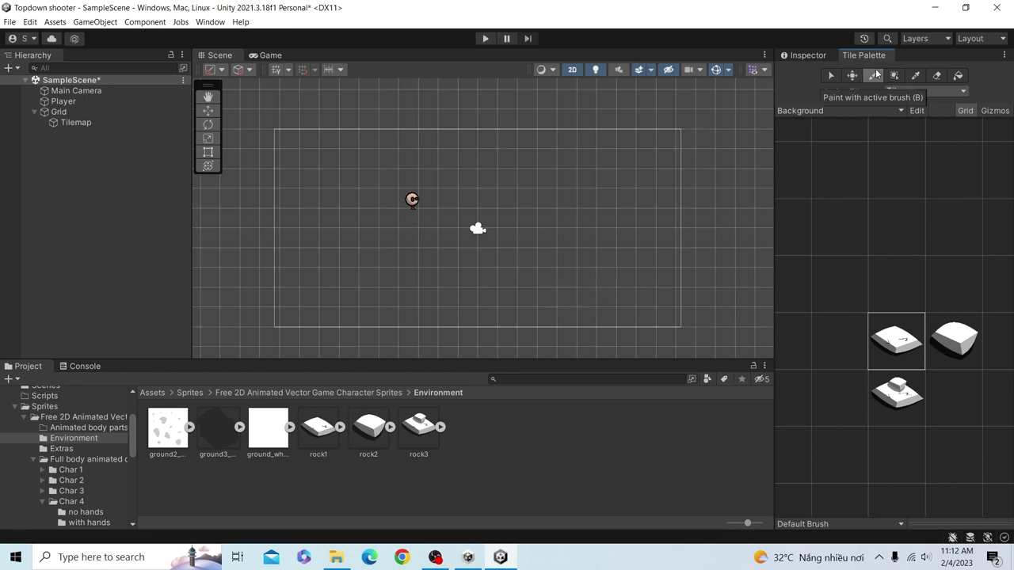
Paint rock2, rock1 and rock3 tiles around the Player inside the camera frame.
click(962, 347)
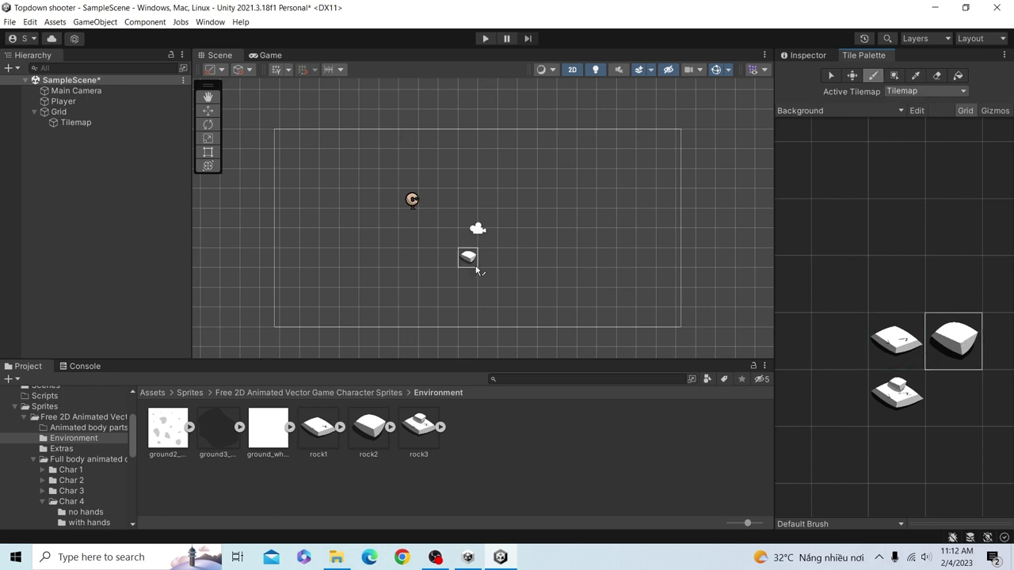
click(547, 296)
click(350, 296)
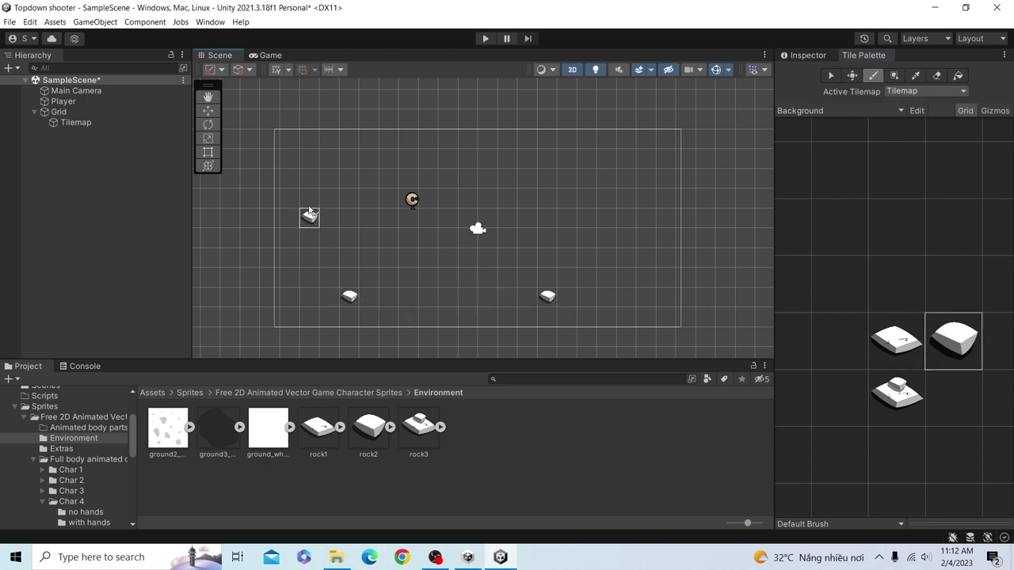
click(310, 178)
click(896, 341)
click(586, 177)
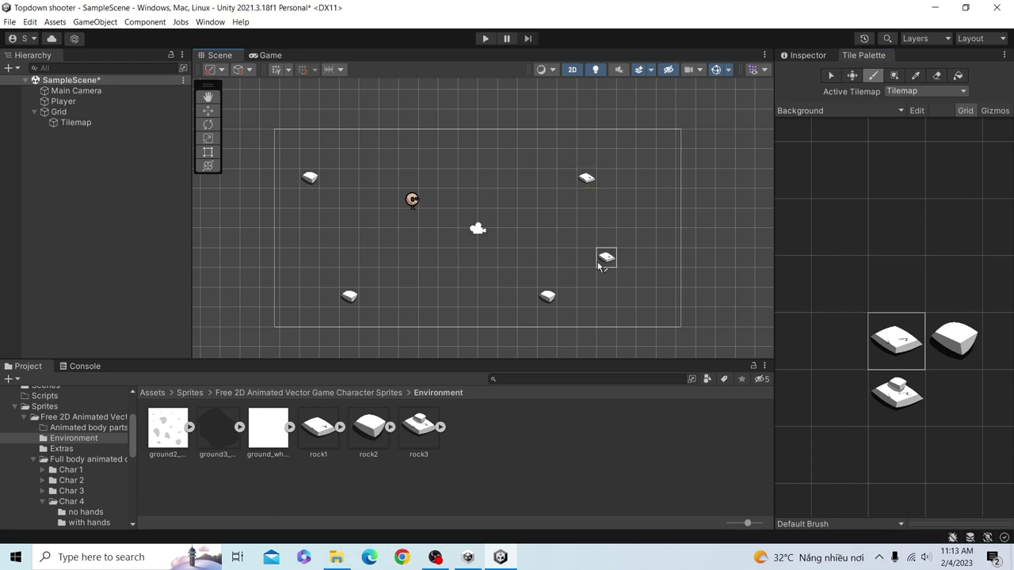
click(896, 396)
click(488, 156)
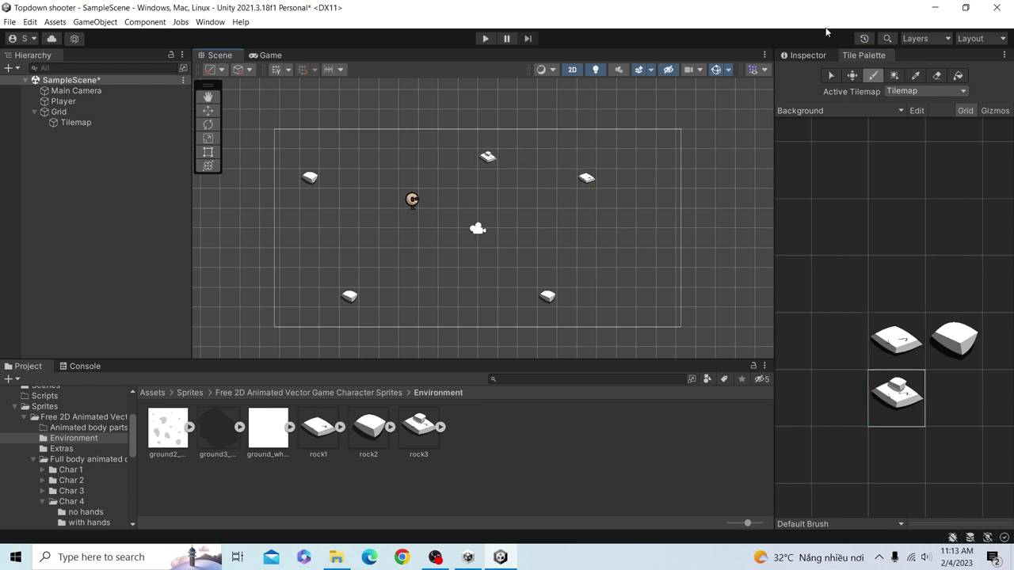
Stop painting by switching to the Move tool and show the Inspector.
click(807, 55)
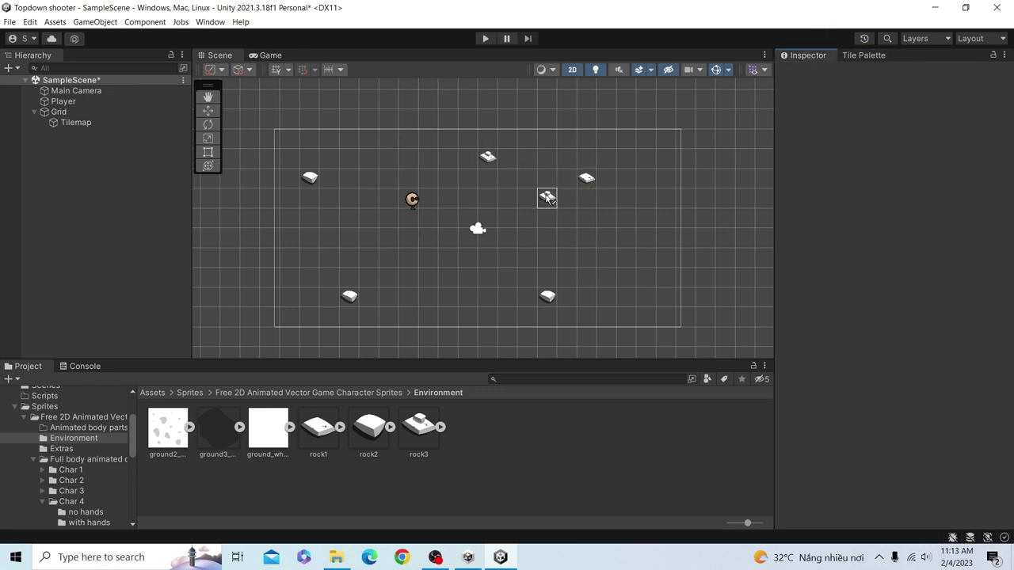
click(863, 55)
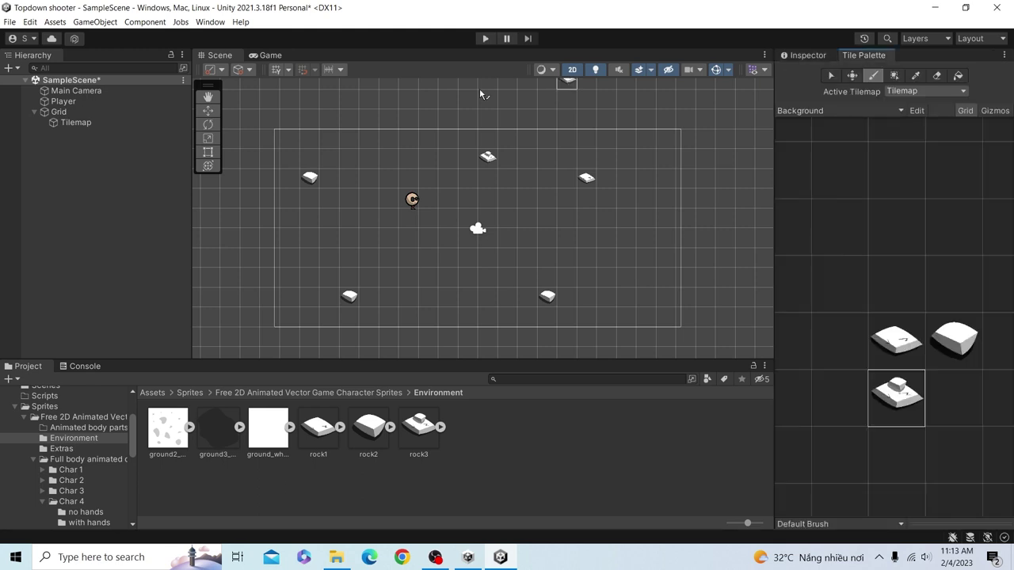
click(207, 110)
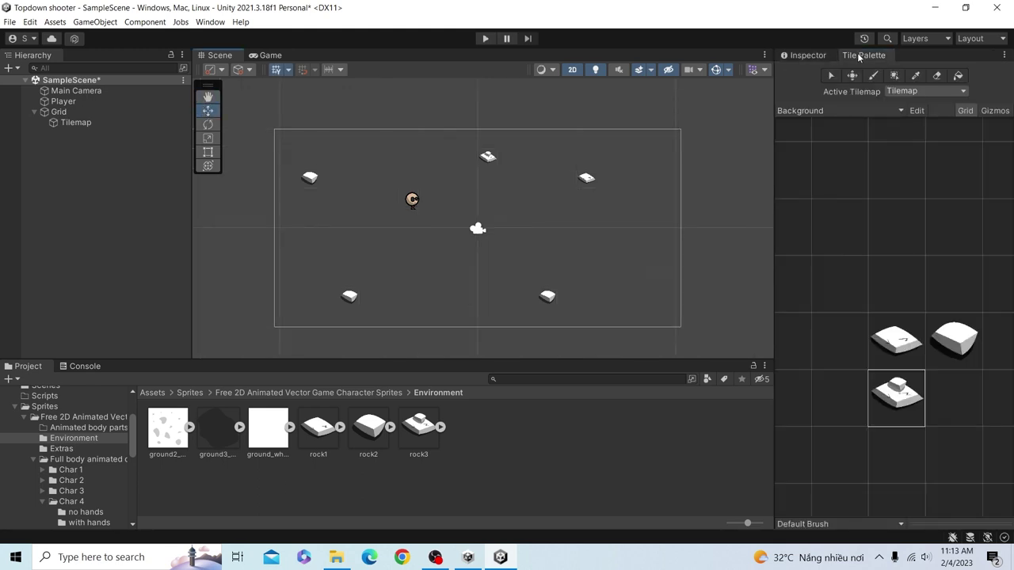
click(824, 55)
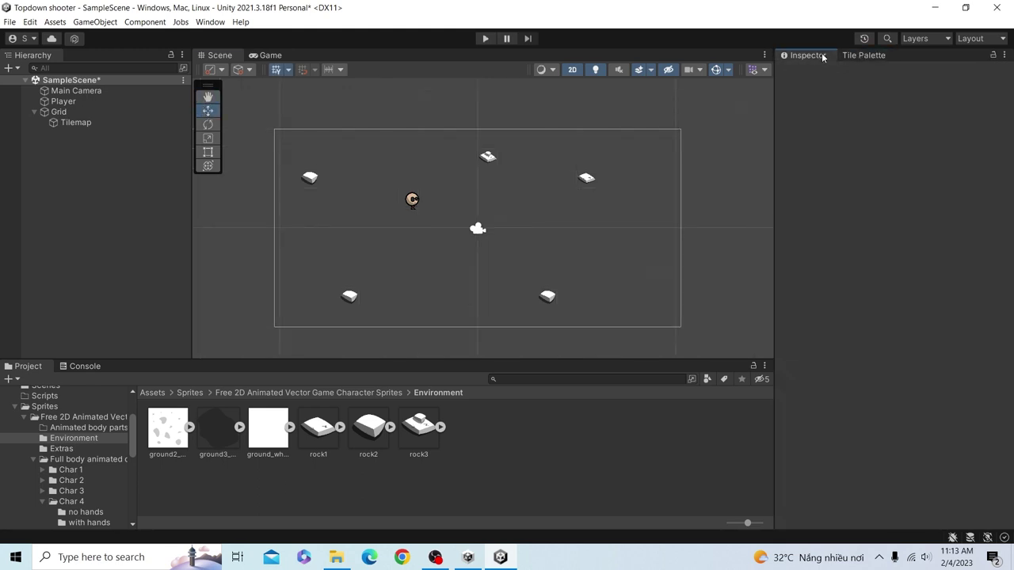
click(89, 114)
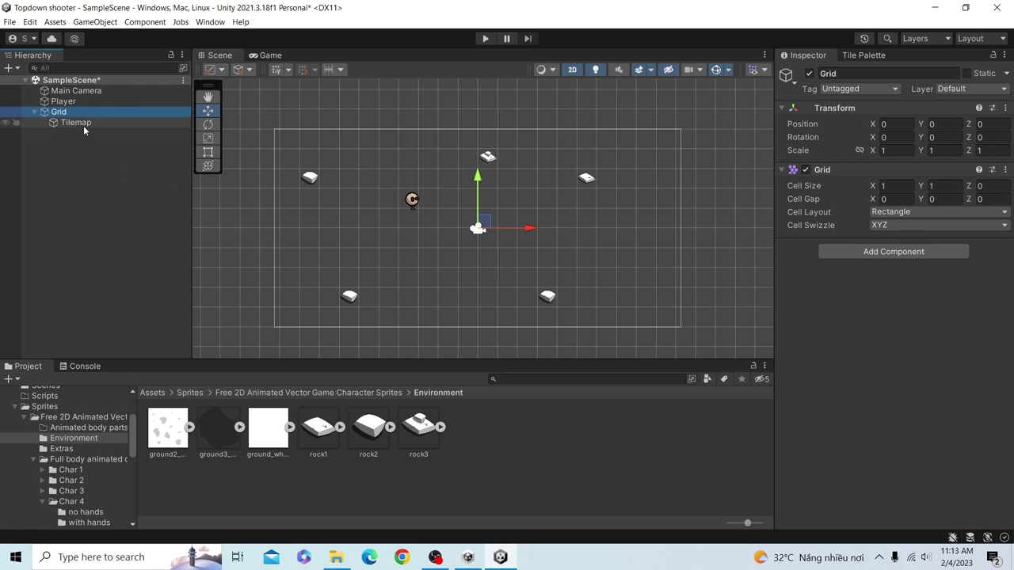
click(83, 125)
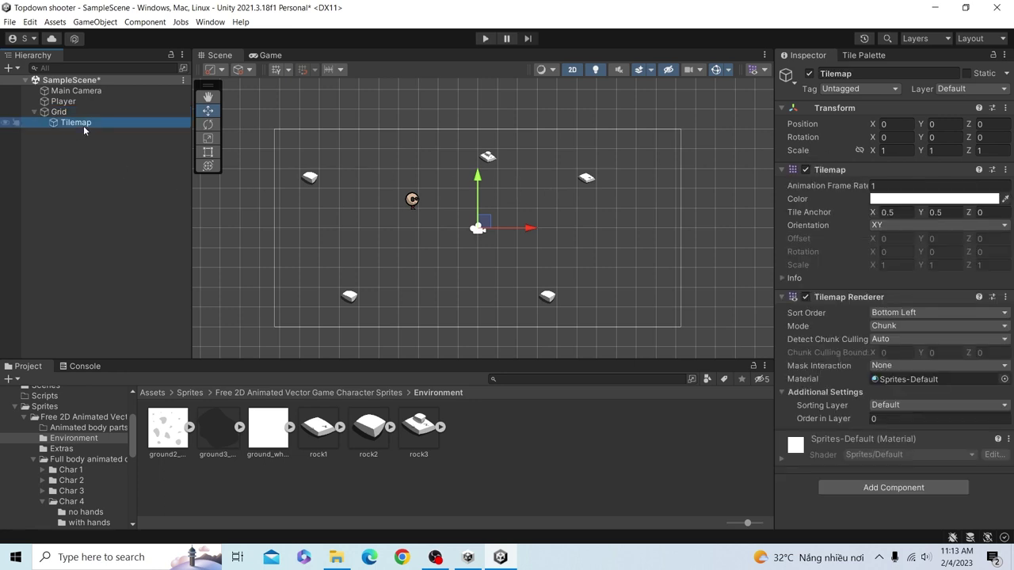
click(891, 154)
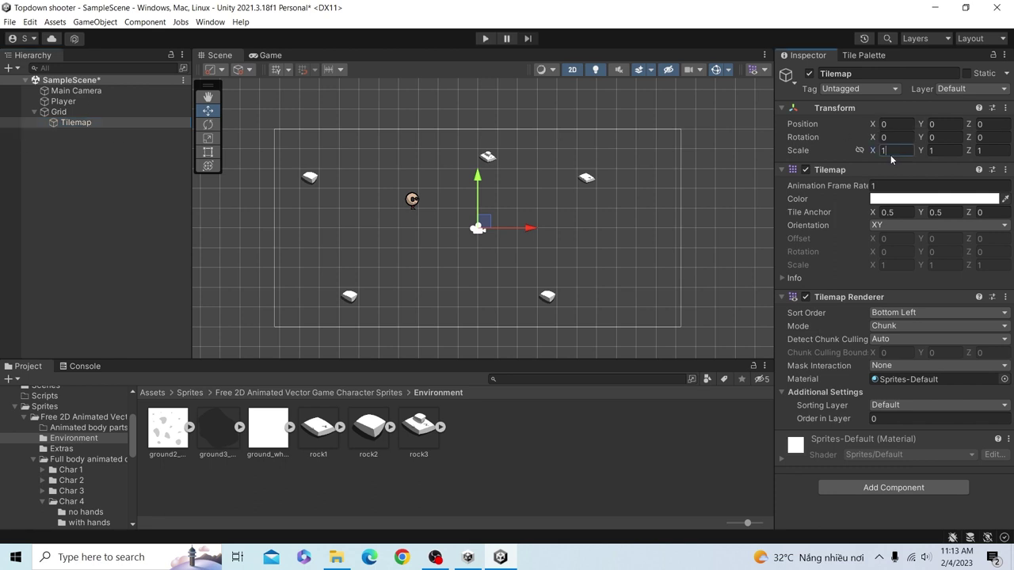
text(5)
click(938, 150)
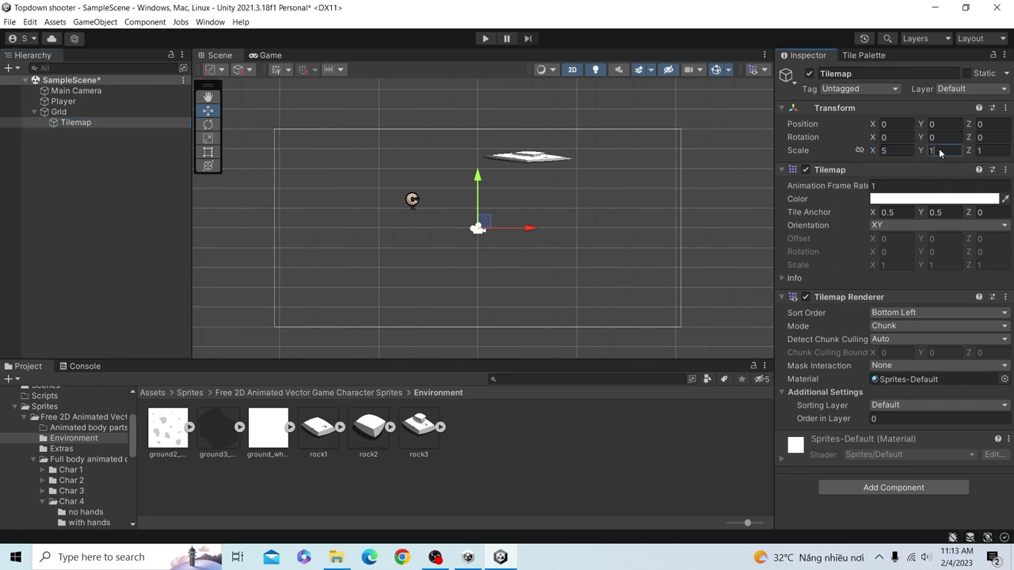
text(5)
scroll(623, 183, down, 2)
scroll(624, 183, down, 2)
scroll(624, 183, down, 1)
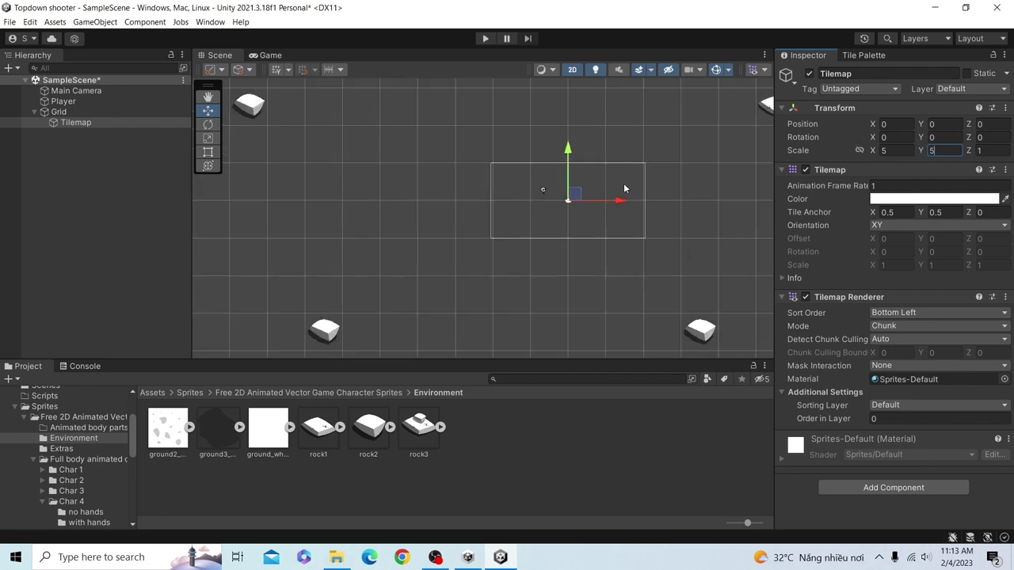
scroll(624, 183, down, 2)
scroll(623, 183, down, 1)
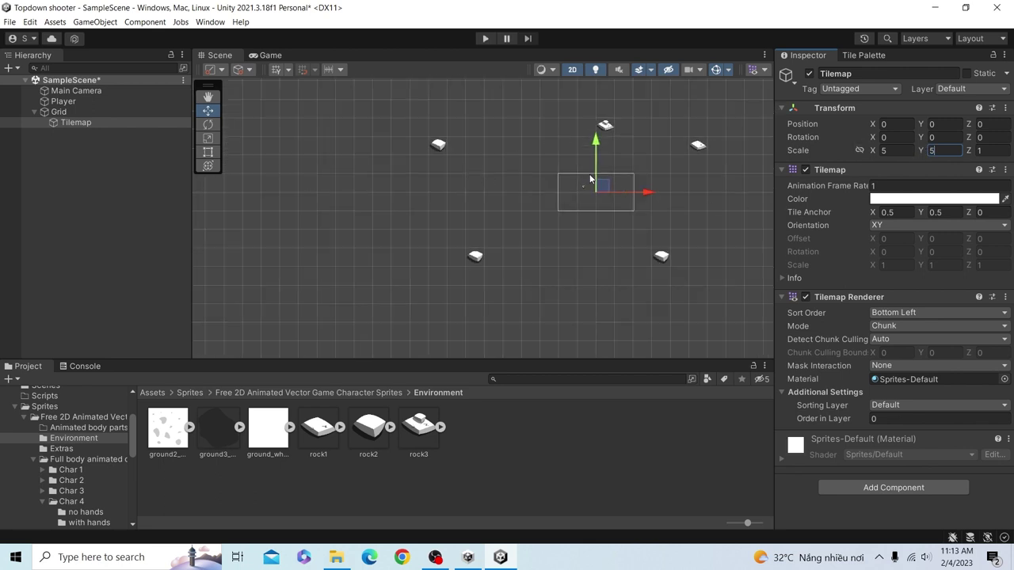
click(901, 152)
text(1)
key(Tab)
text(1)
scroll(547, 199, up, 2)
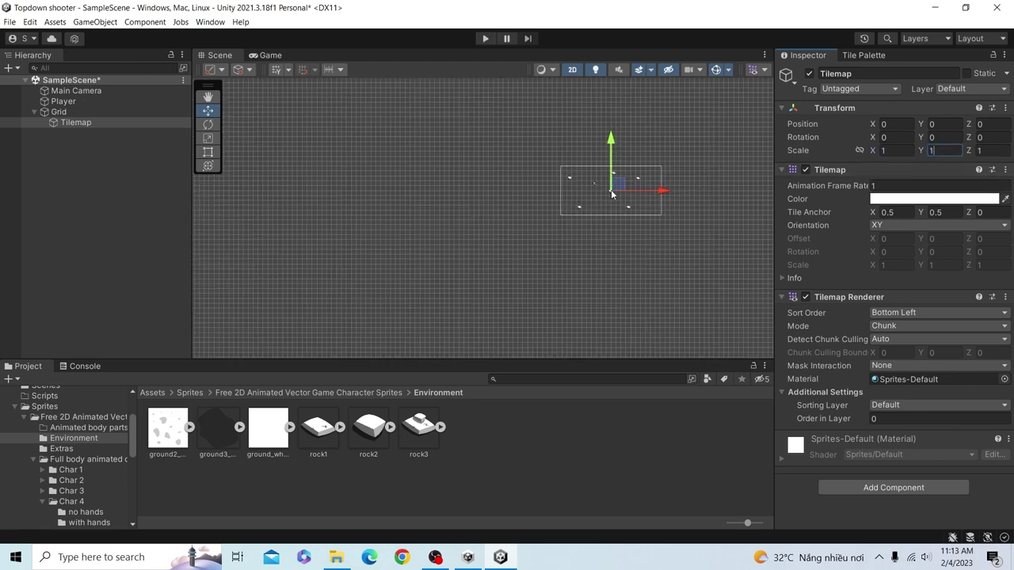
scroll(672, 184, up, 2)
scroll(672, 184, up, 2)
scroll(672, 184, up, 2)
scroll(671, 186, up, 2)
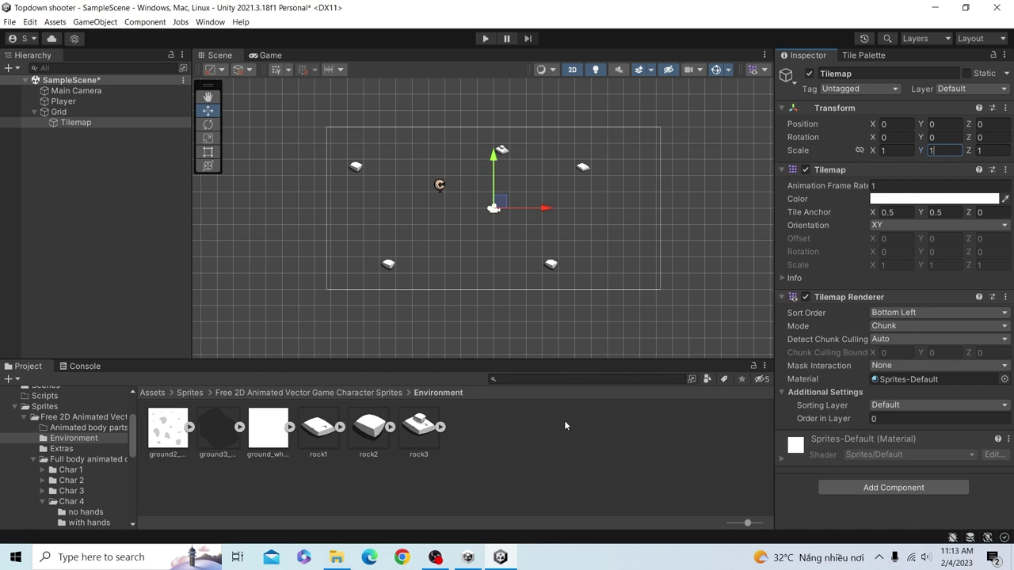
click(533, 211)
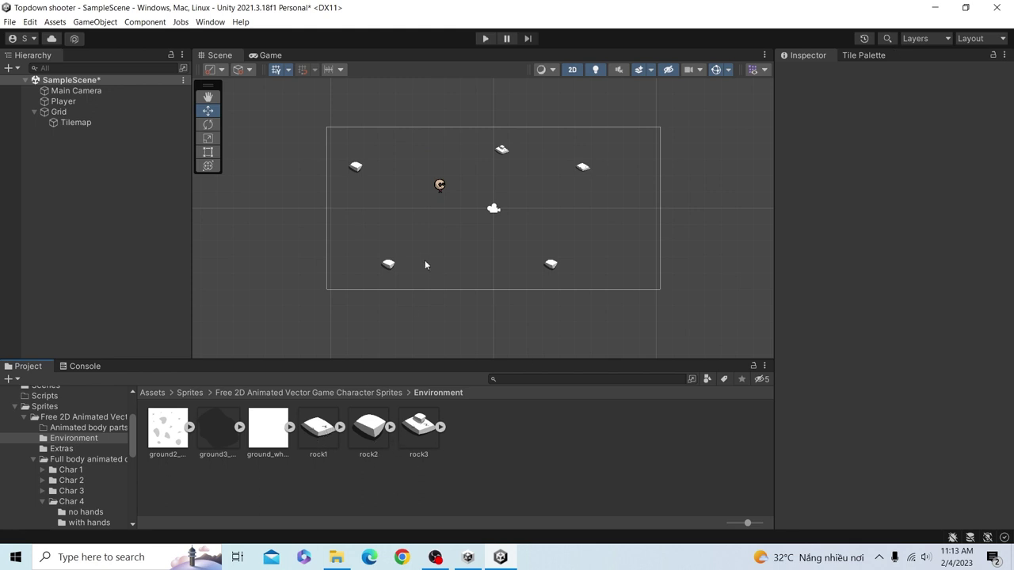
Set the rock2 texture's Pixels Per Unit to 100 and apply it.
click(369, 428)
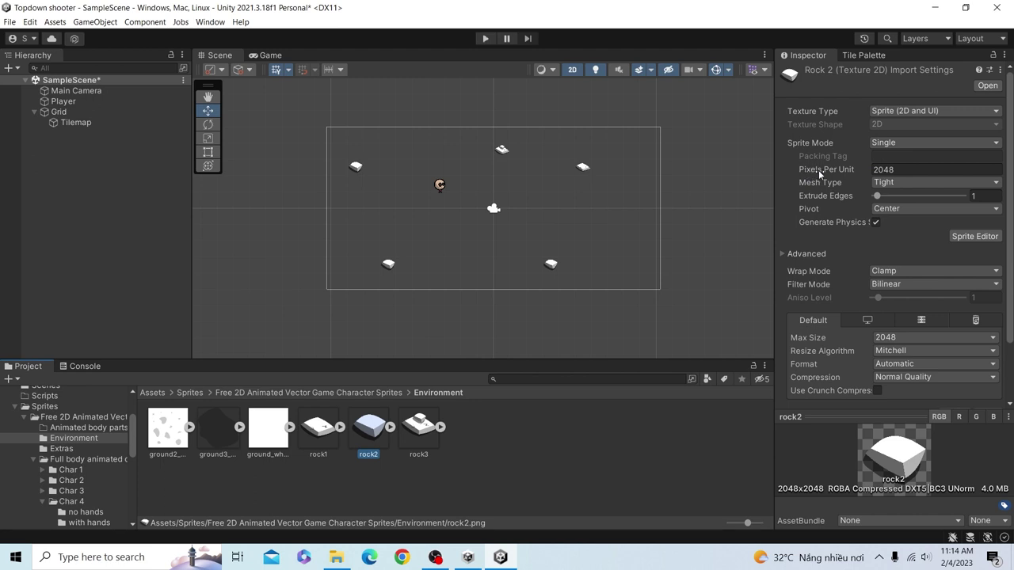
click(893, 170)
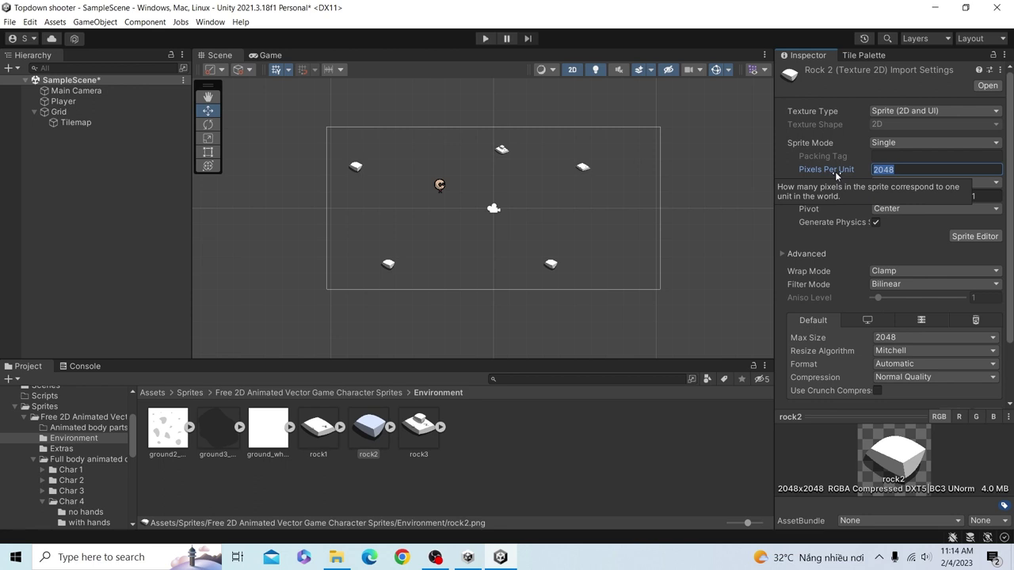
scroll(721, 223, down, 2)
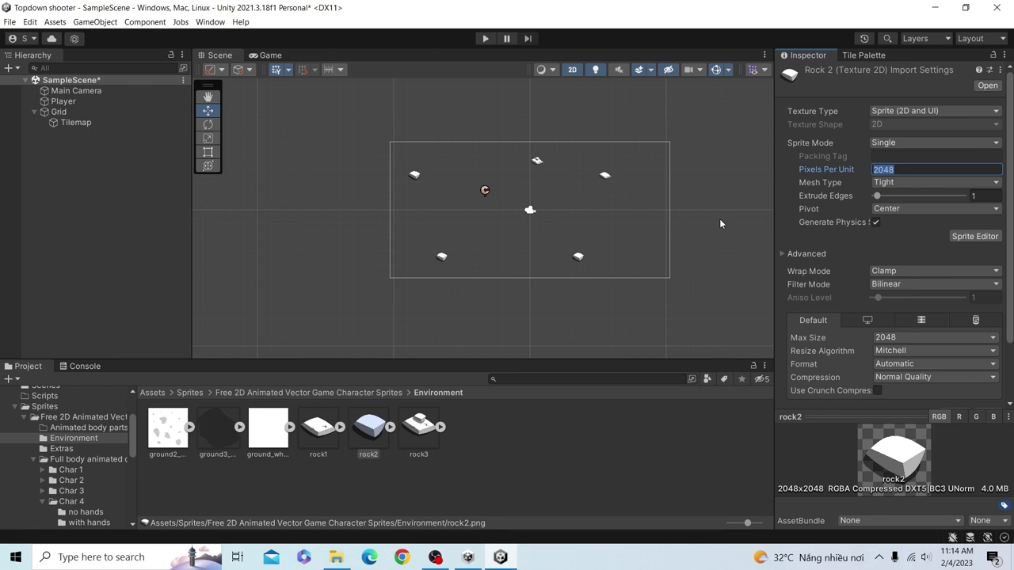
text(100)
click(623, 415)
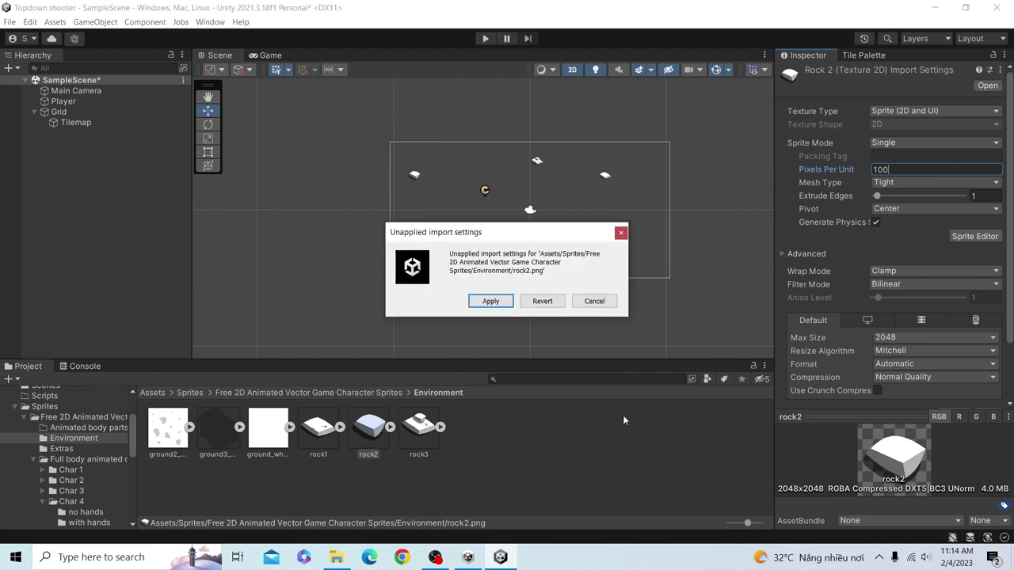
click(487, 303)
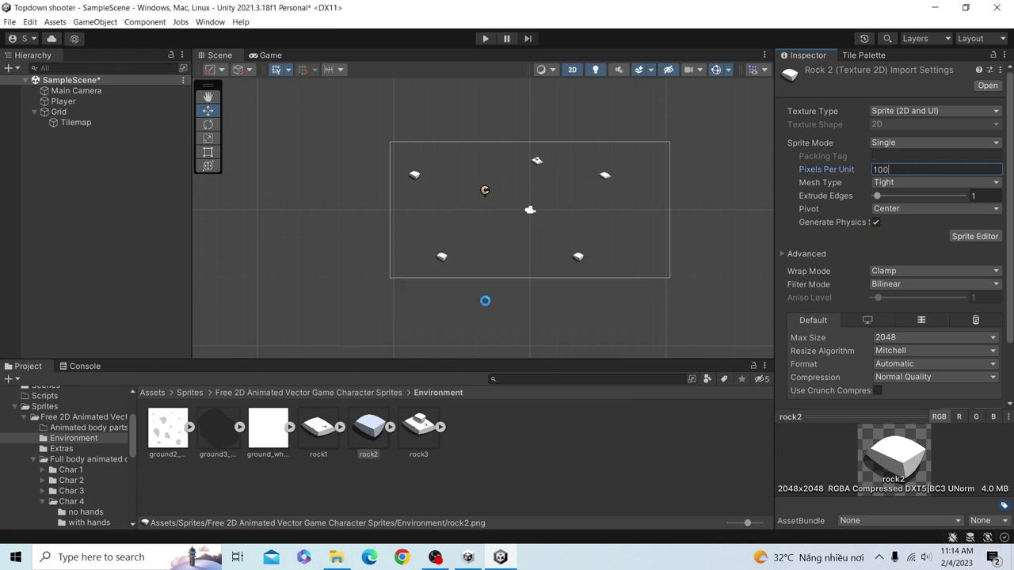
Restore rock2's Pixels Per Unit to 2048, apply, and reselect rock2.
click(378, 434)
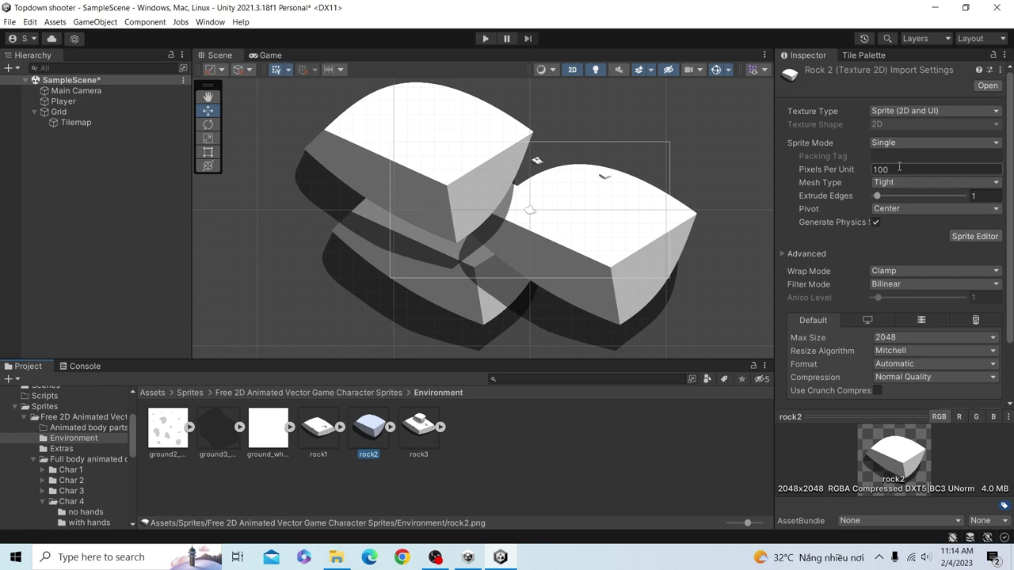
click(900, 166)
text(2048)
click(573, 335)
click(487, 302)
scroll(465, 291, up, 1)
scroll(464, 291, up, 3)
scroll(465, 296, up, 3)
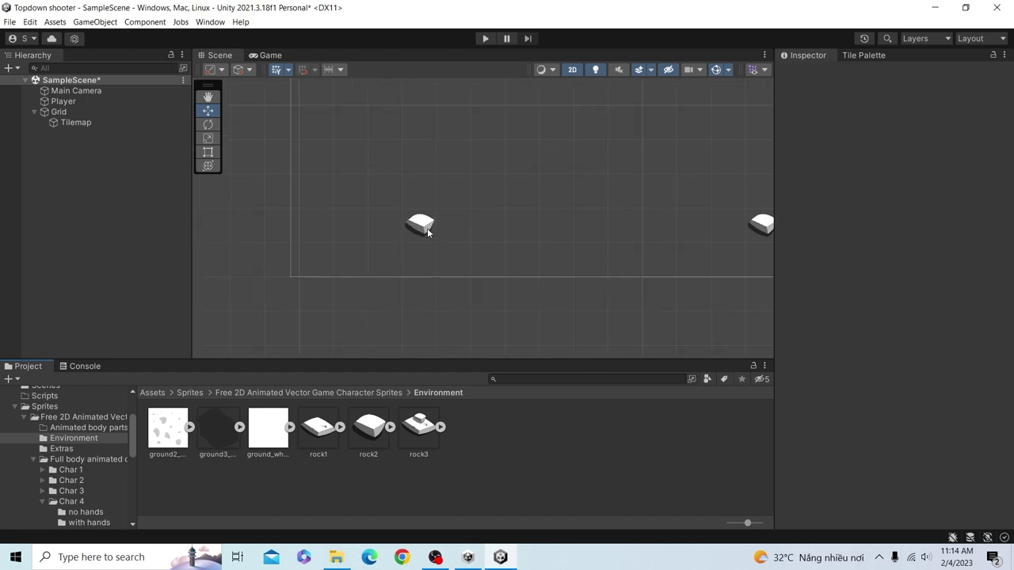
scroll(460, 325, up, 2)
click(369, 431)
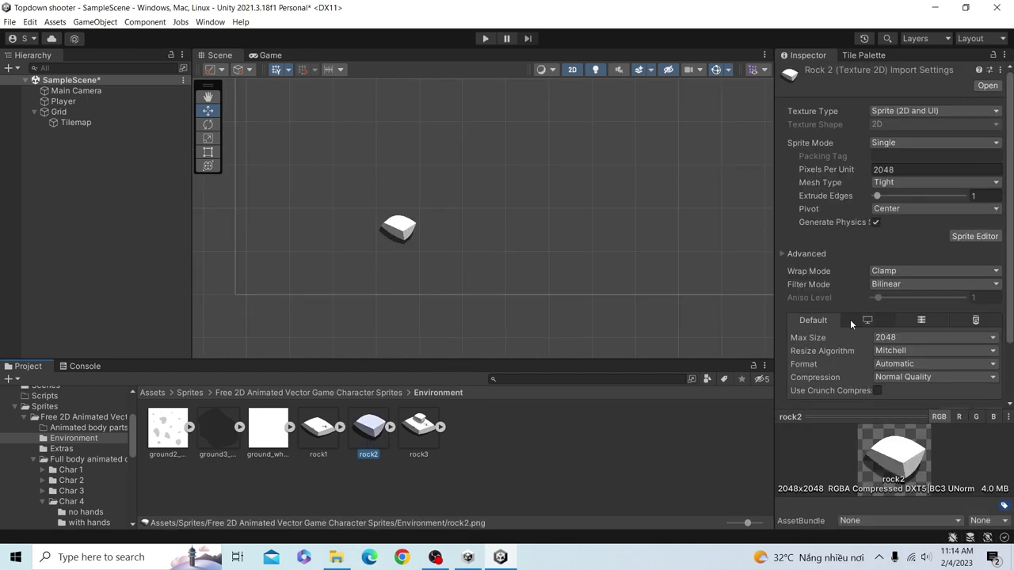
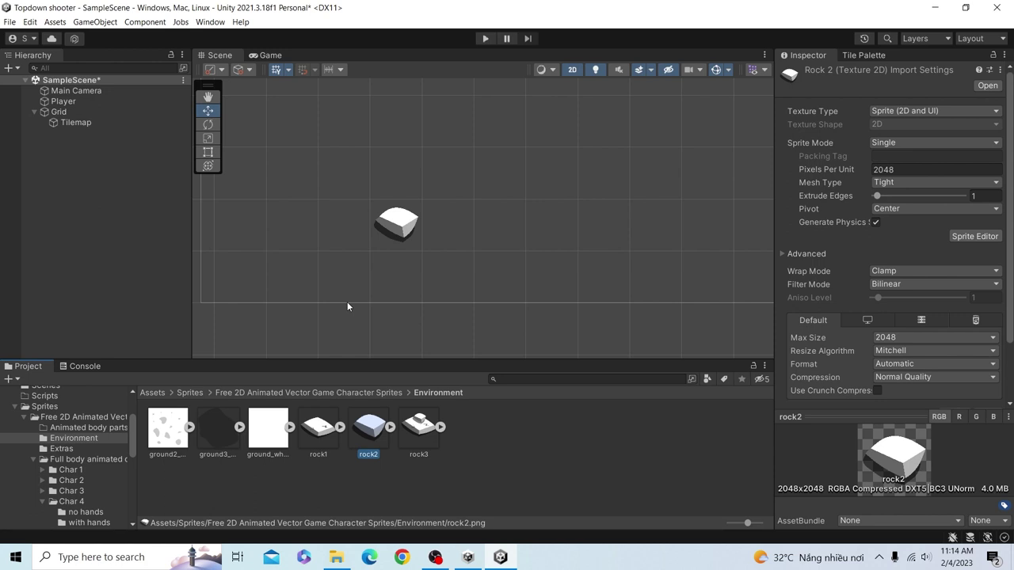
Zoom out and drop the ground2_white and ground3_white sprites into the scene beside the rocks.
click(862, 57)
click(824, 55)
scroll(486, 330, down, 1)
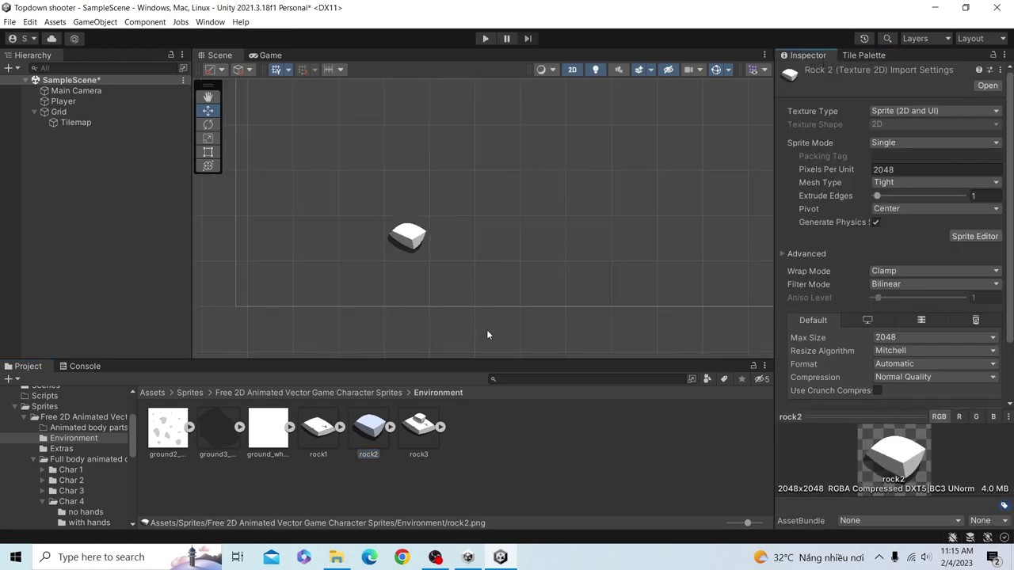
scroll(487, 329, down, 2)
scroll(487, 329, down, 2)
scroll(486, 330, down, 2)
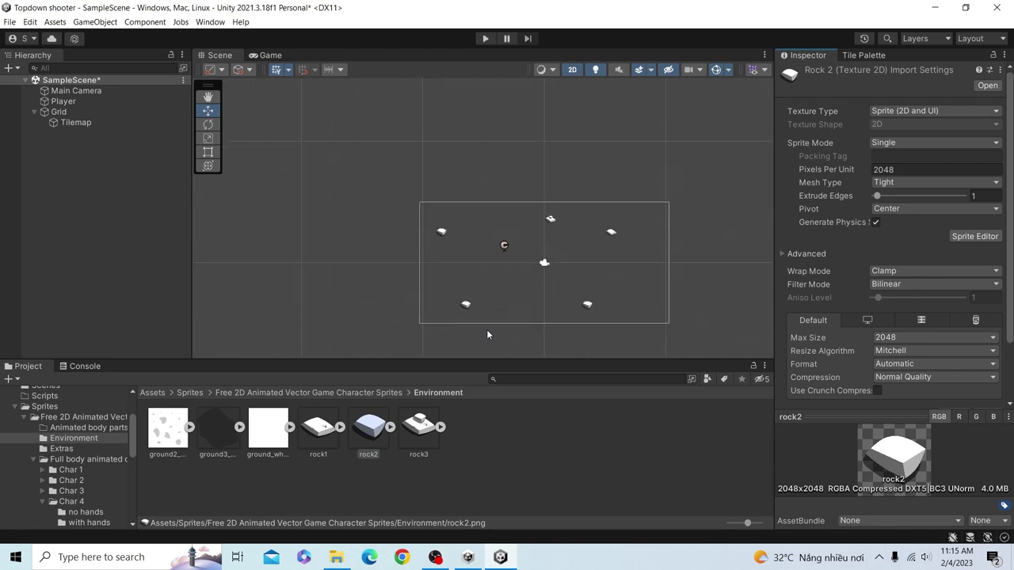
click(273, 56)
click(225, 56)
mouse_move(178, 444)
mouse_down()
mouse_move(408, 230)
mouse_move(431, 252)
mouse_up()
mouse_move(225, 442)
mouse_down()
mouse_move(642, 287)
mouse_move(623, 280)
mouse_up()
Compare ground2_white's sprite colour with the Main Camera's background colour.
click(73, 135)
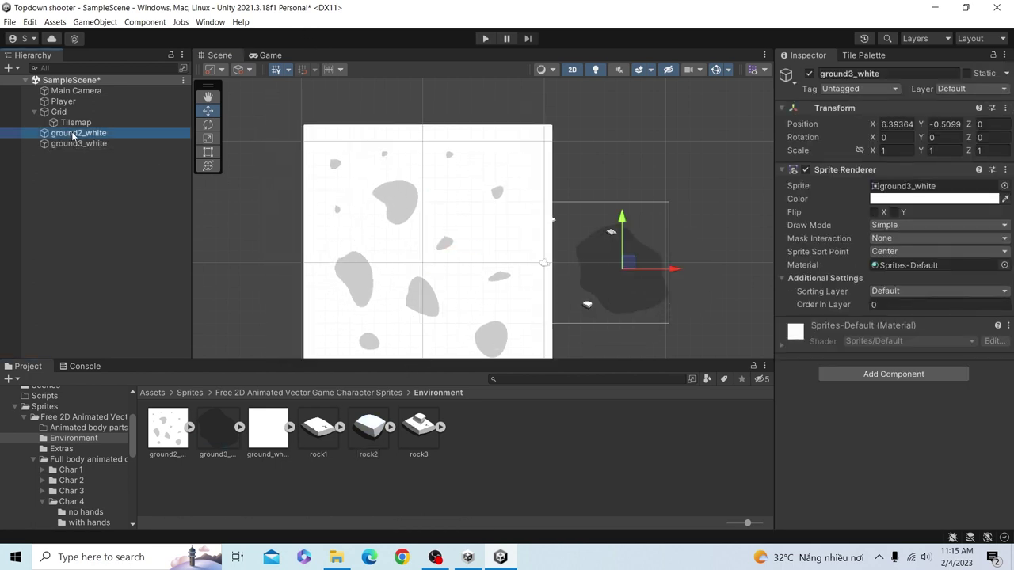
click(893, 199)
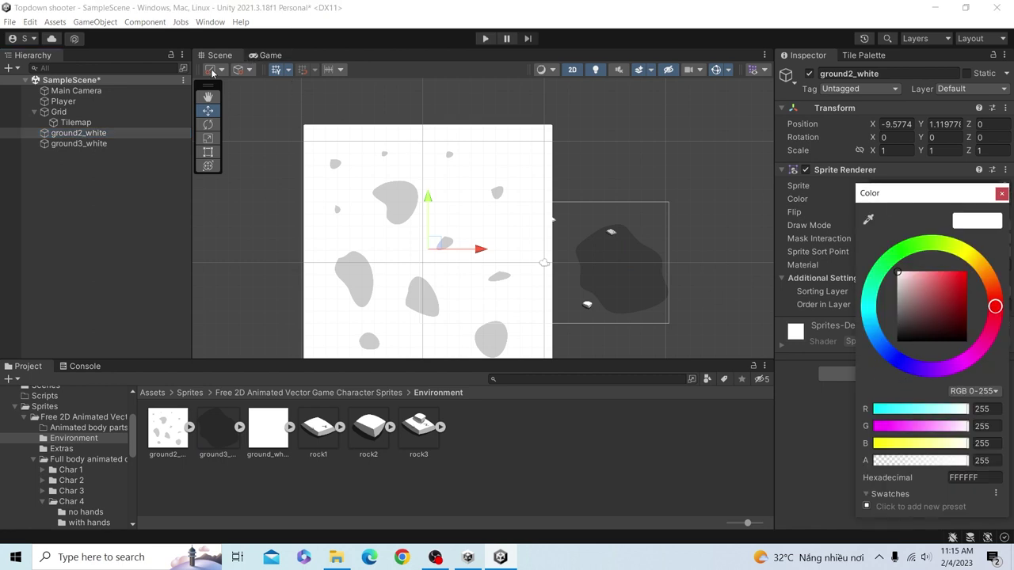
click(76, 90)
click(911, 199)
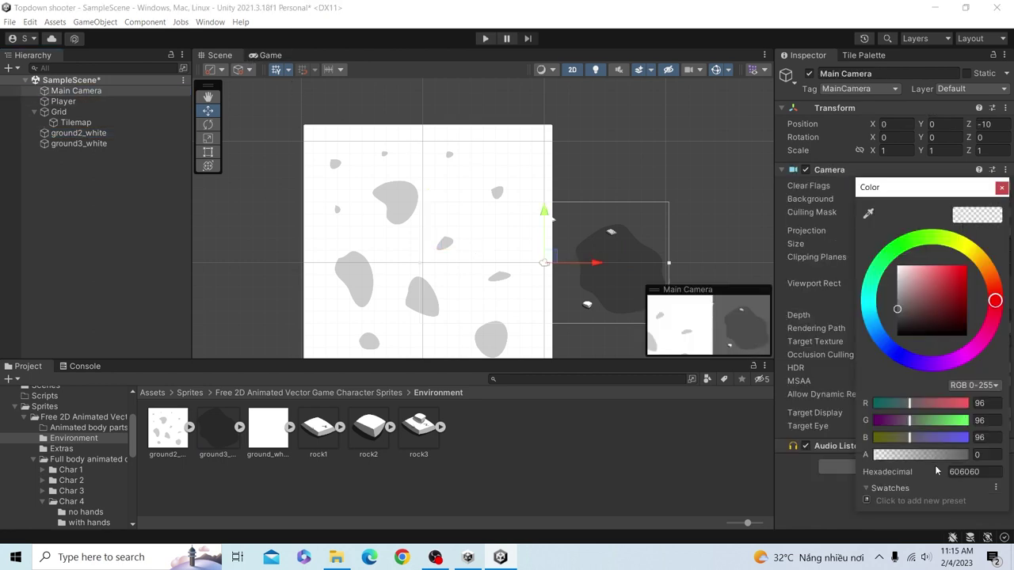
click(79, 133)
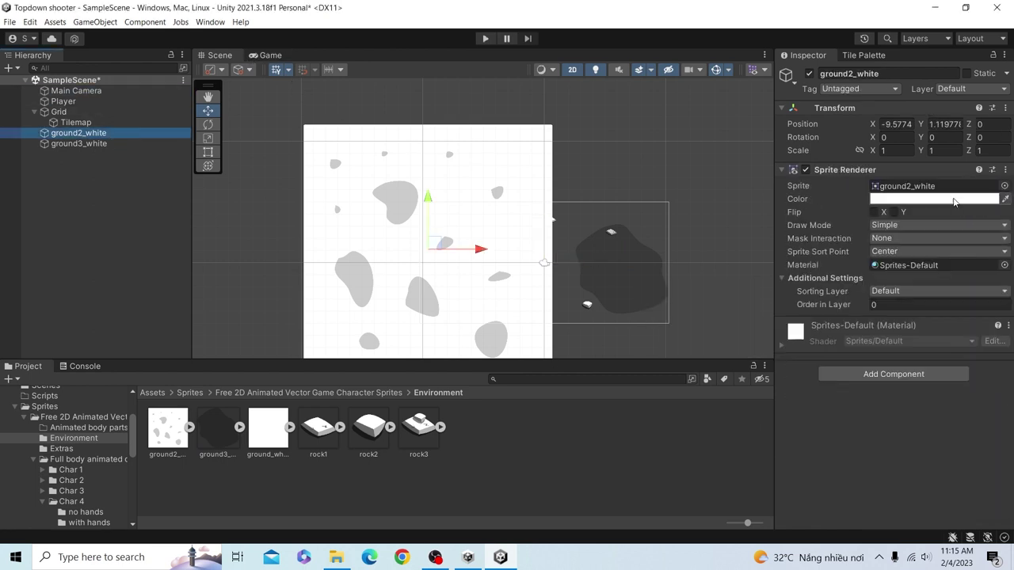
click(943, 187)
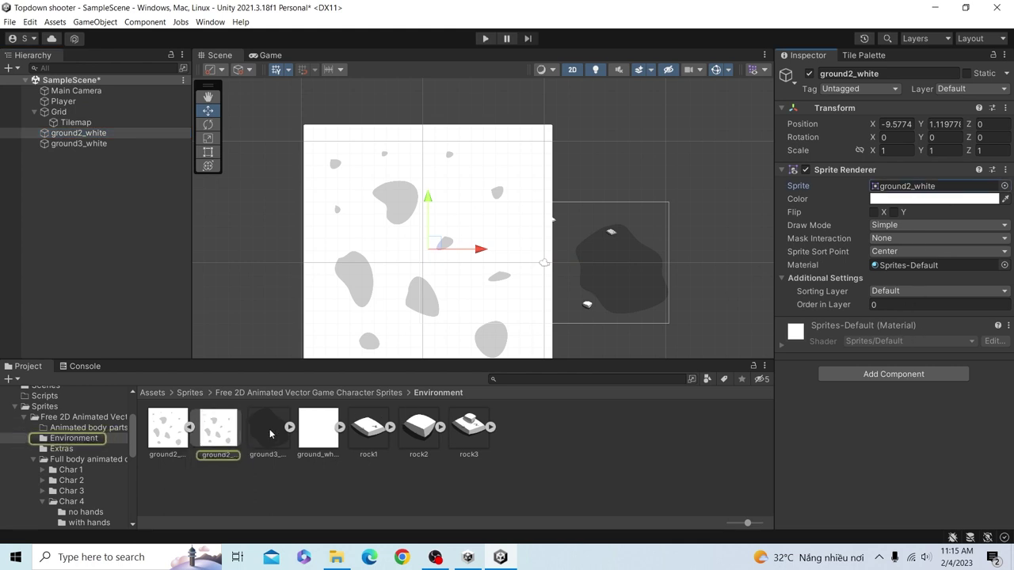
Tint ground2_white's Sprite Renderer colour to hex 606060 and preview it in the Game view.
click(909, 199)
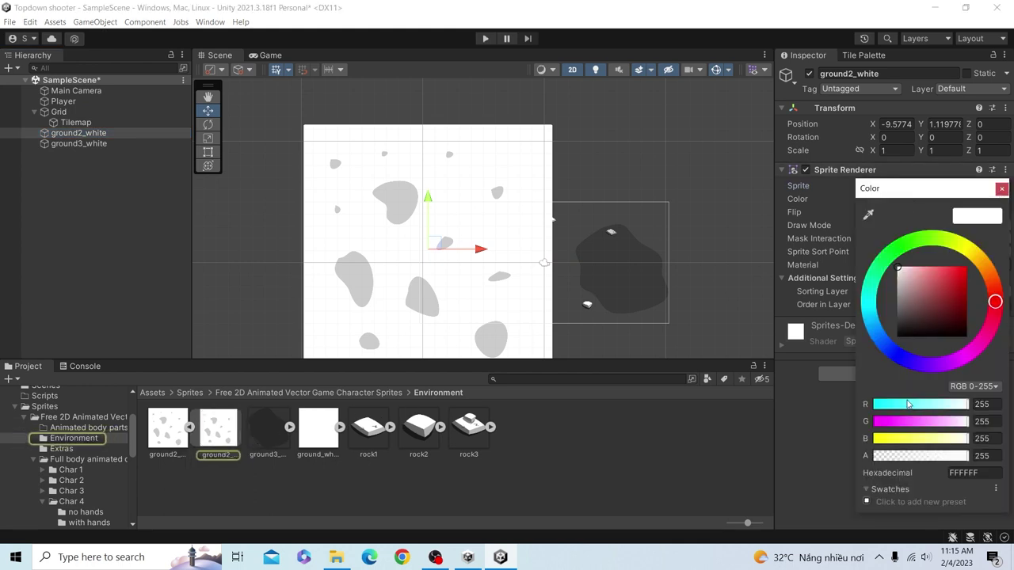
click(963, 473)
text(606060)
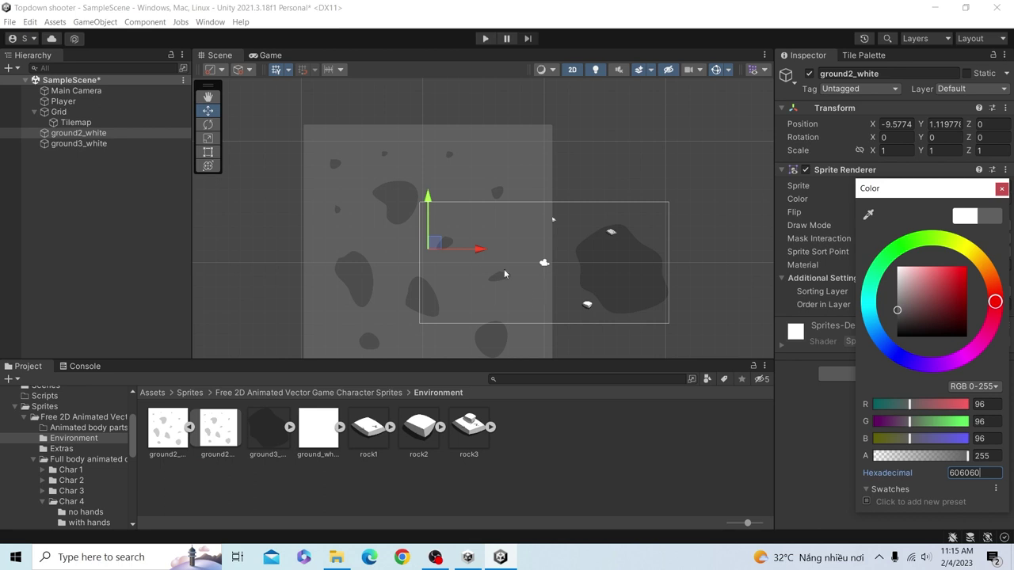
click(1002, 188)
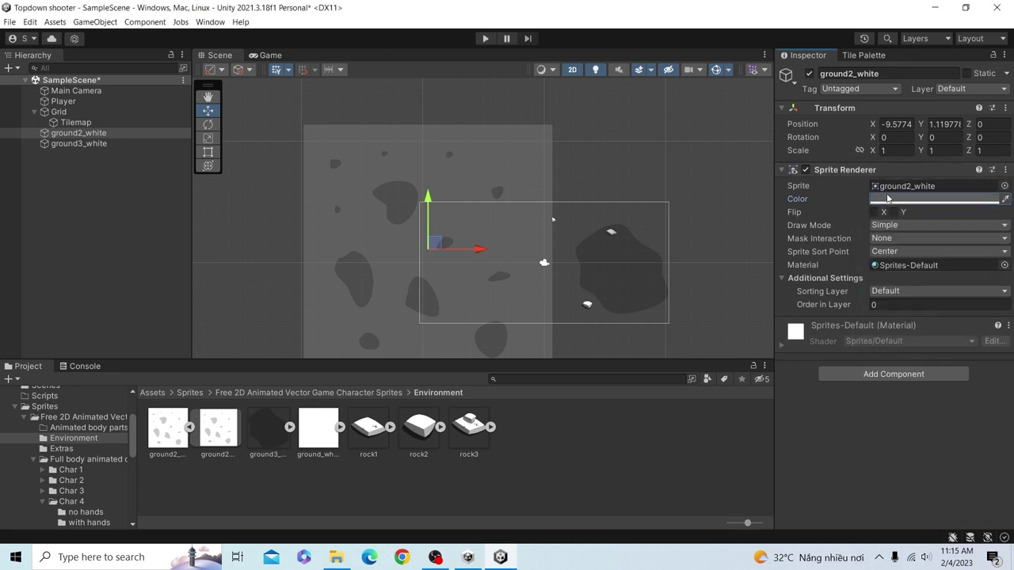
click(271, 55)
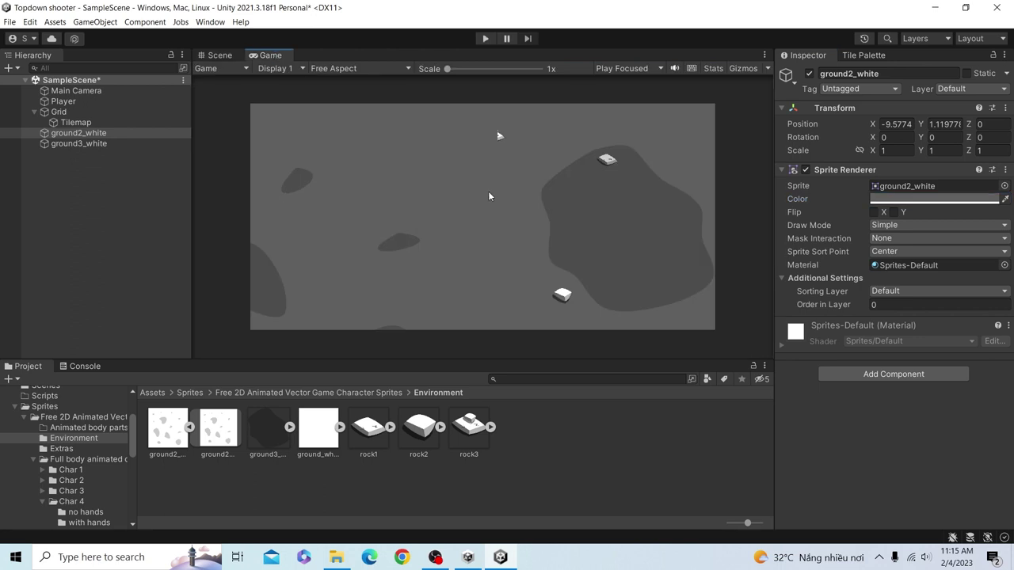
Move the Player to about X -3.37, Y 2.42 and set its Order in Layer to 1.
click(222, 56)
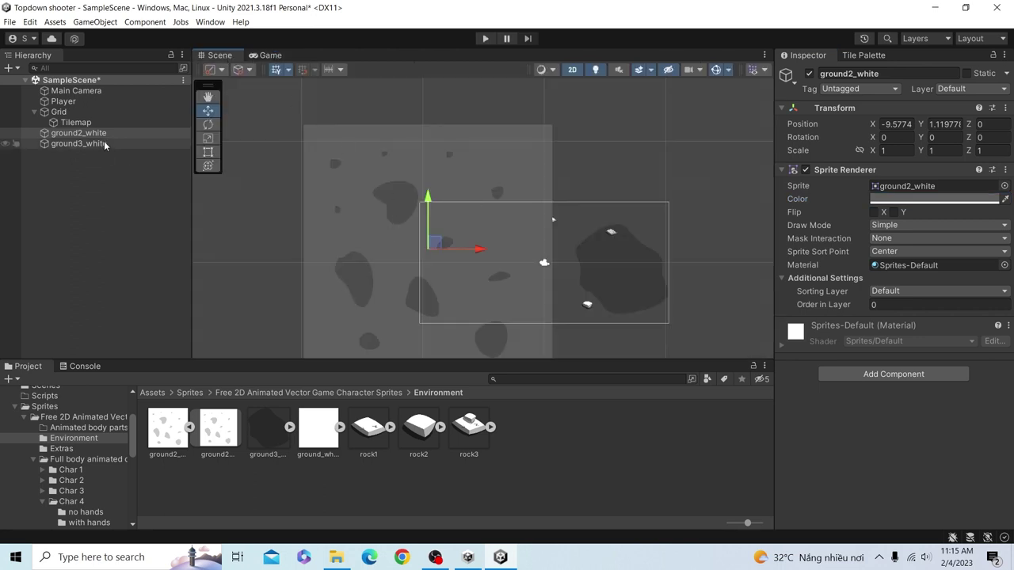
click(71, 91)
click(67, 101)
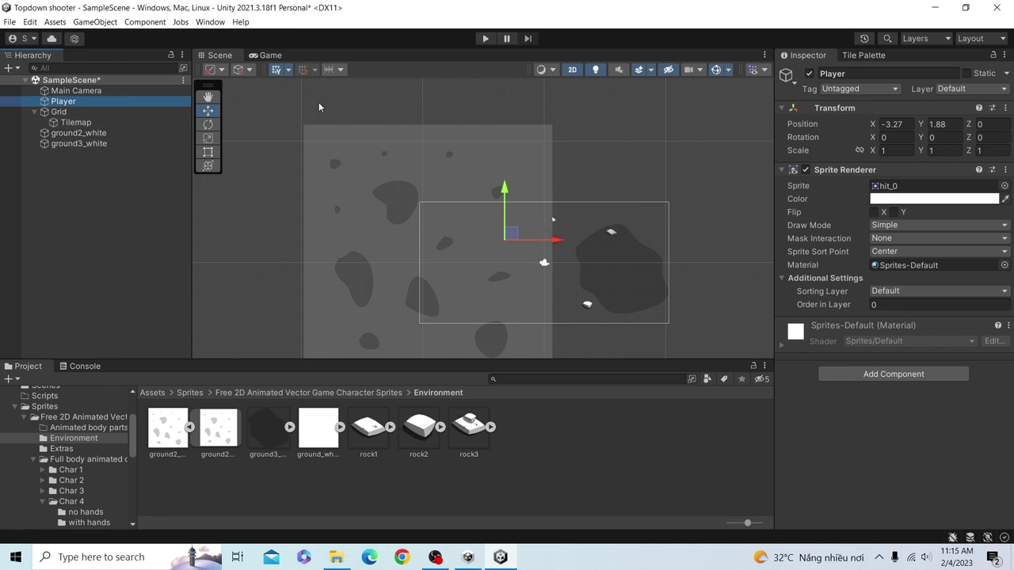
mouse_move(512, 236)
mouse_down()
mouse_move(563, 230)
mouse_move(478, 198)
mouse_move(486, 225)
mouse_up()
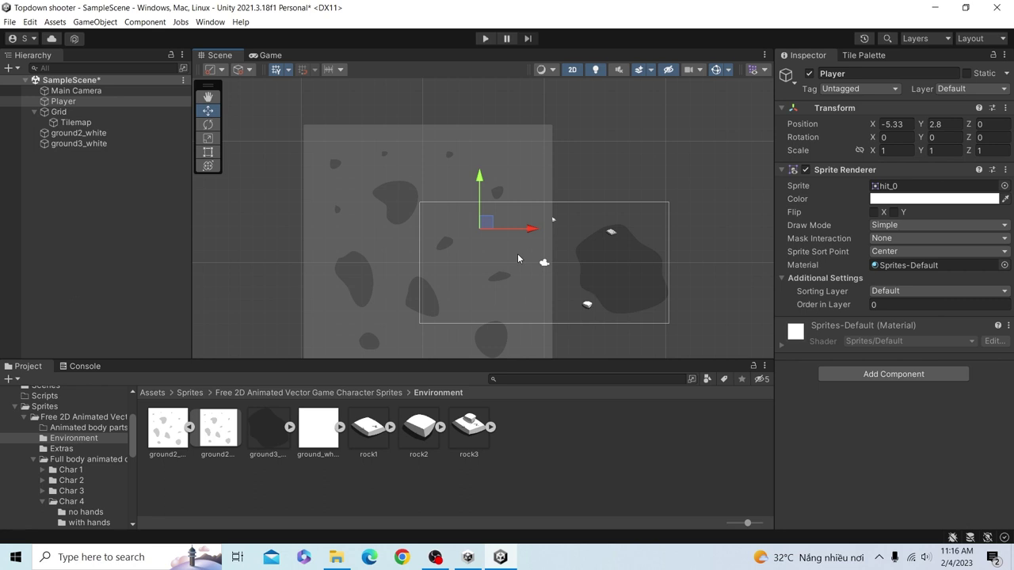
drag(487, 223, 511, 231)
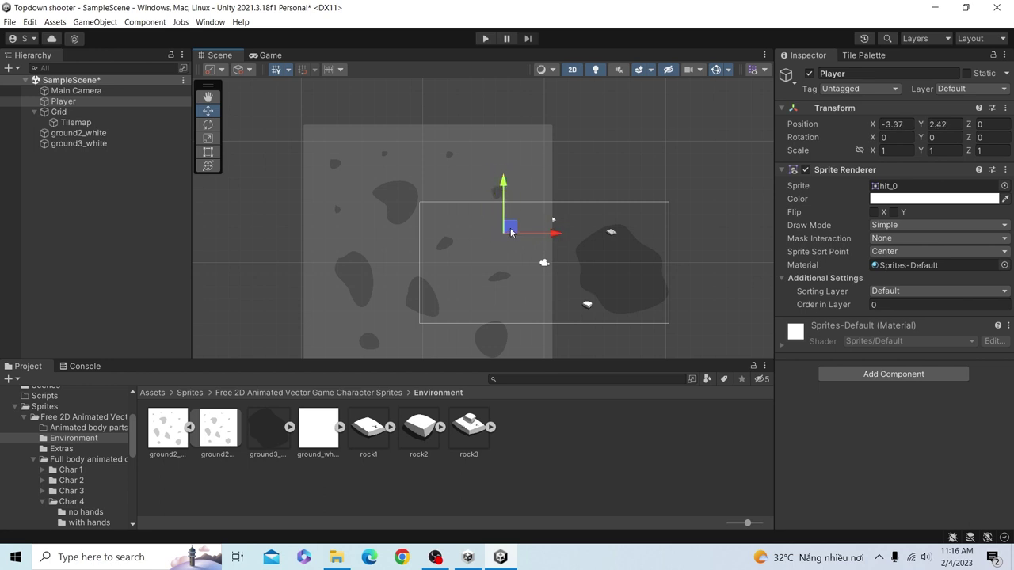
click(875, 304)
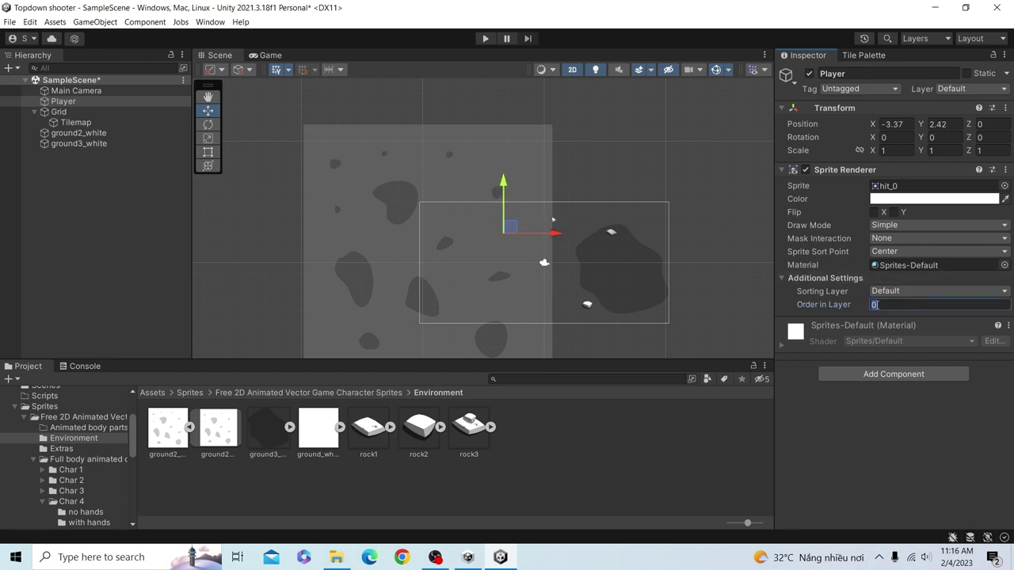
text(1)
click(93, 111)
click(92, 123)
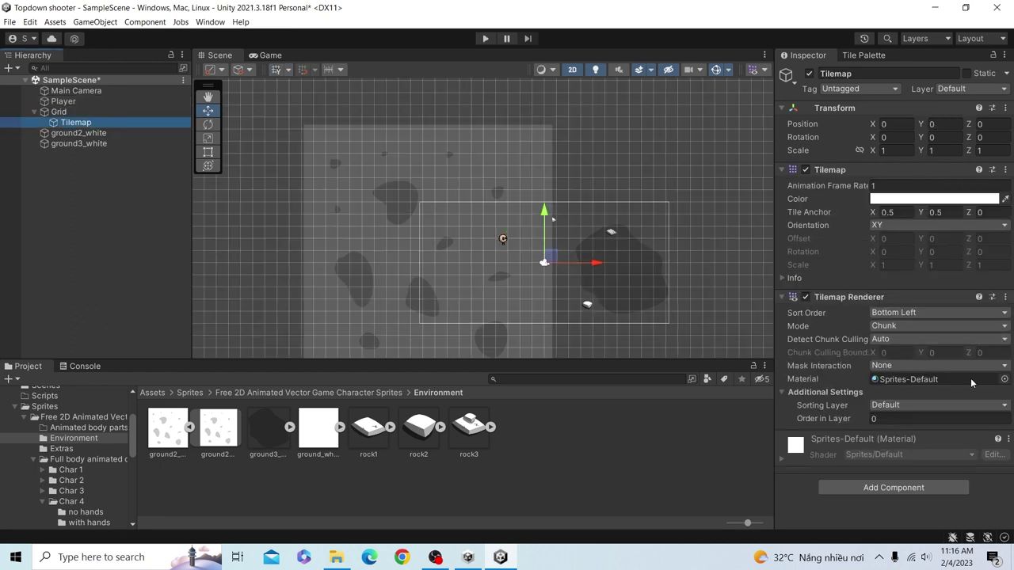
click(901, 419)
text(1)
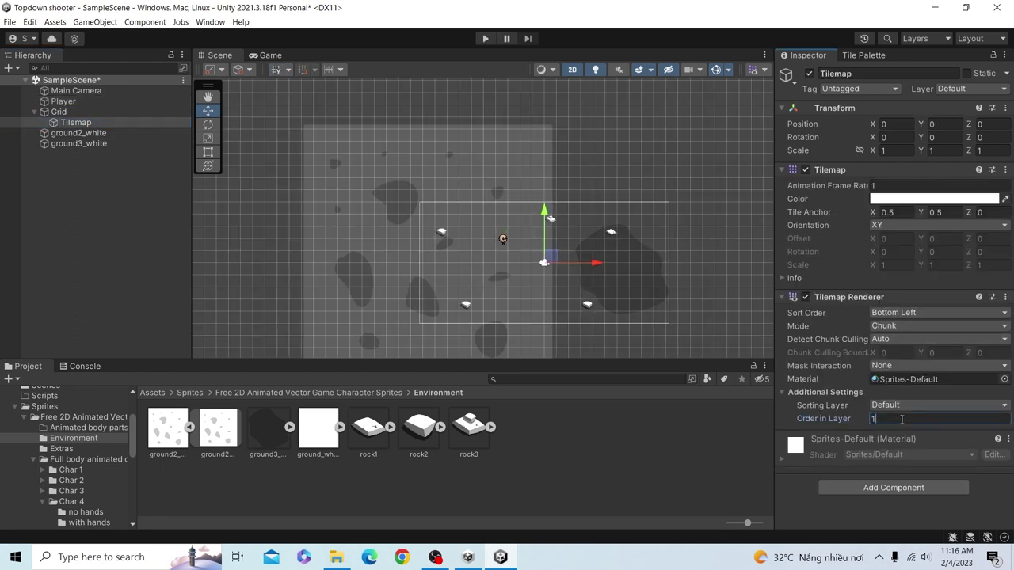
click(64, 102)
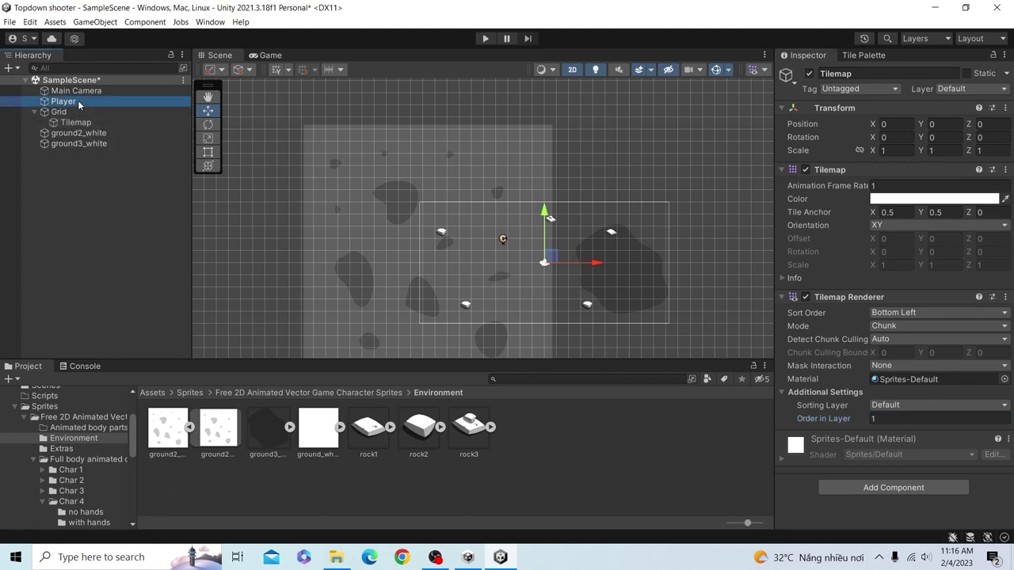
click(935, 291)
click(801, 429)
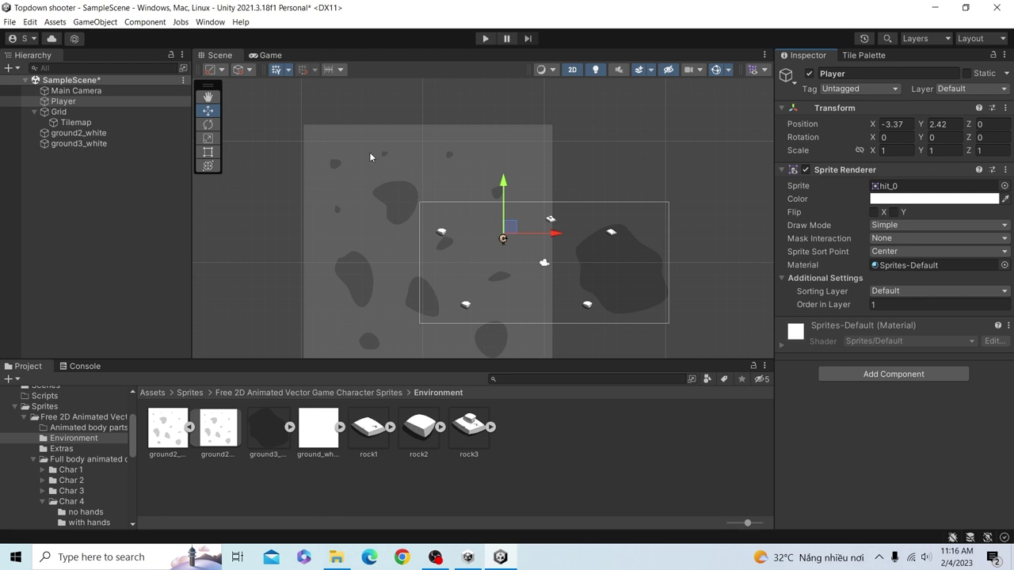
click(270, 55)
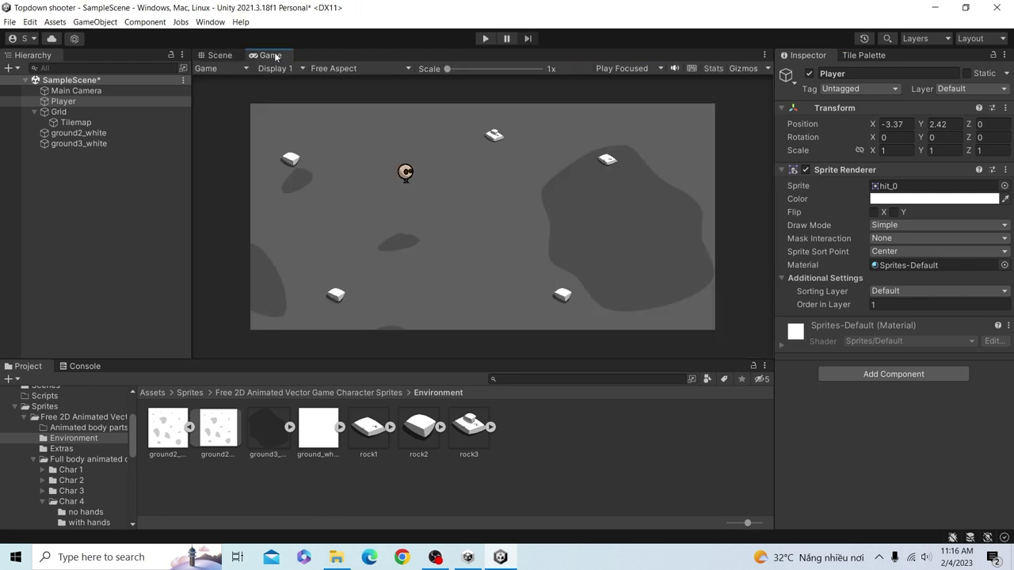
click(224, 57)
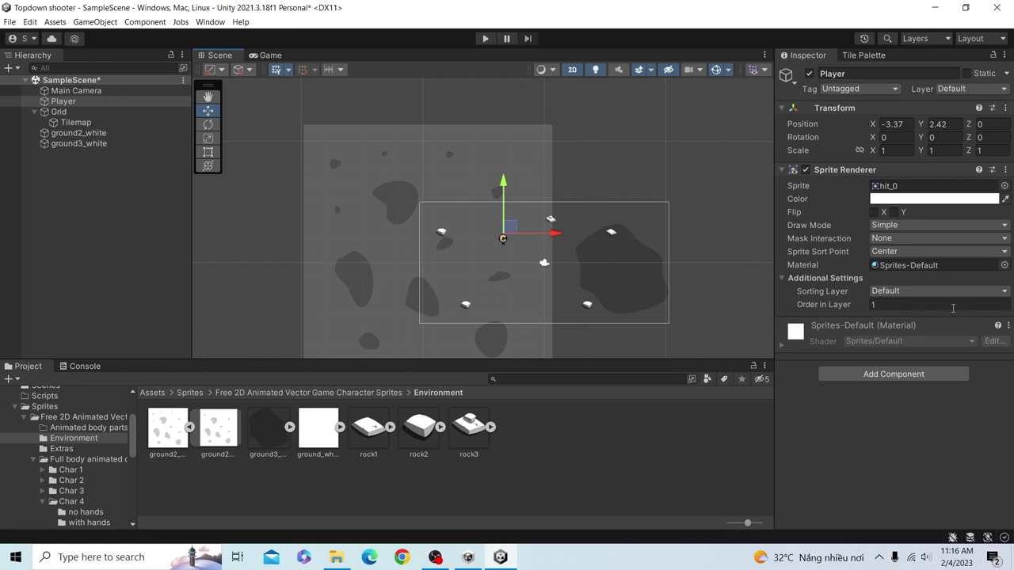
Add a new sorting layer named Player.
click(908, 292)
click(908, 321)
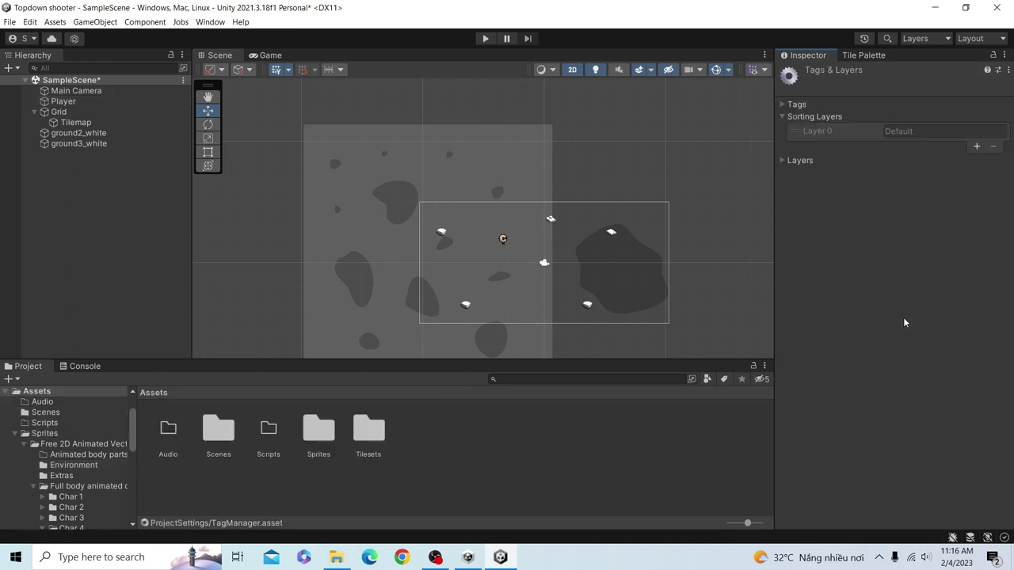
click(980, 146)
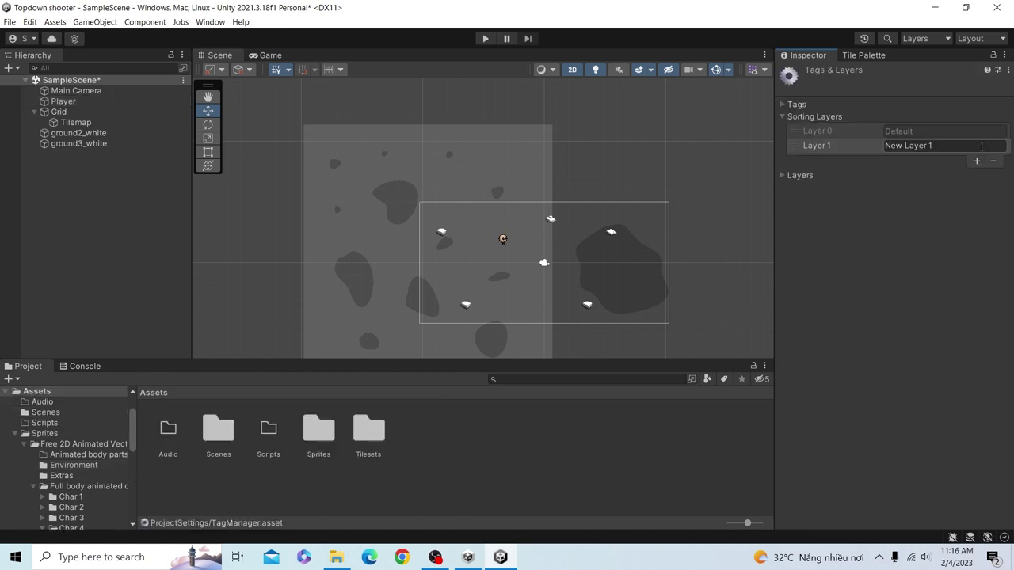
click(982, 146)
text(Player)
click(820, 149)
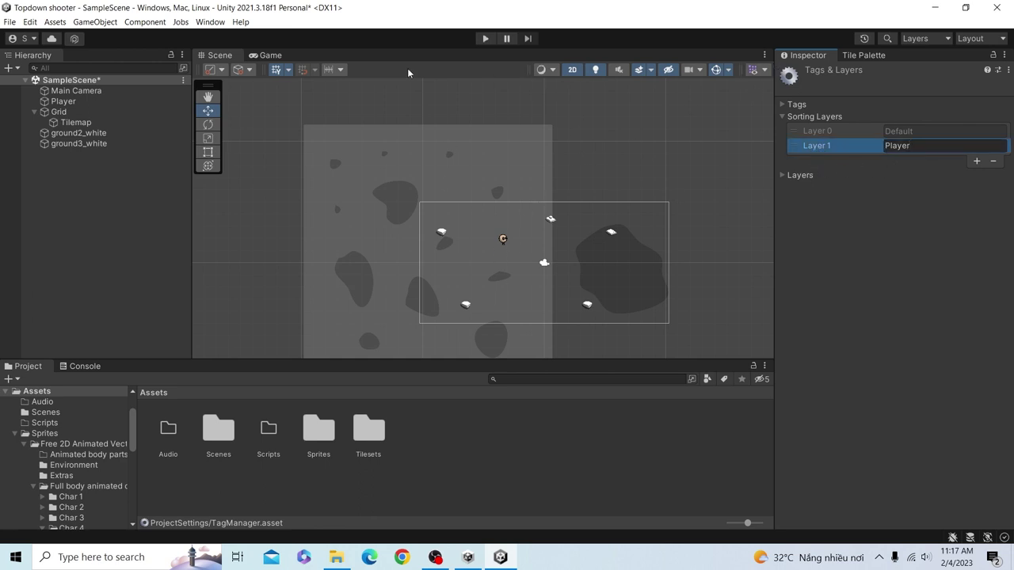
Put the Player object on the Player sorting layer with Order in Layer -1.
click(65, 103)
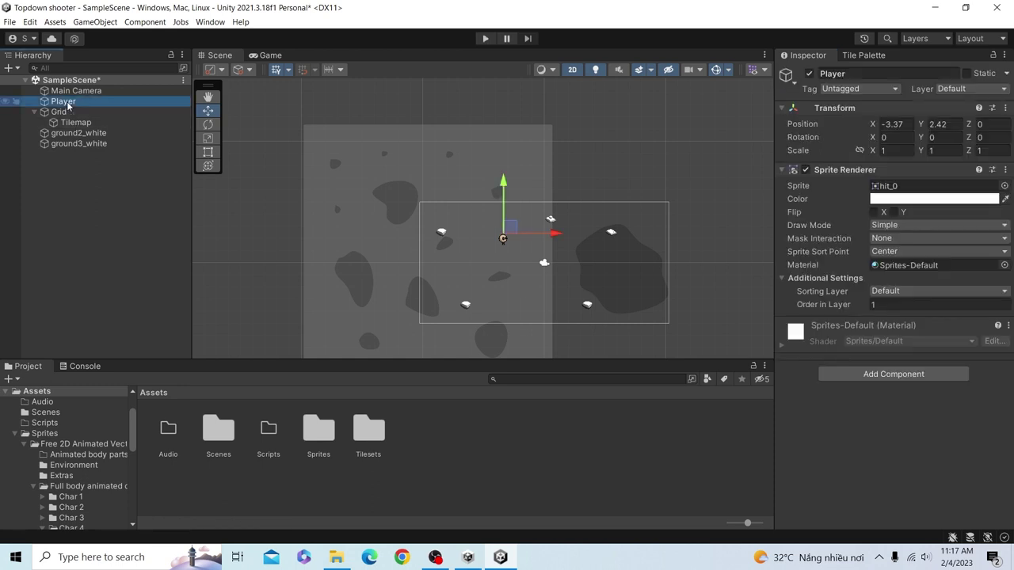
click(909, 293)
click(900, 317)
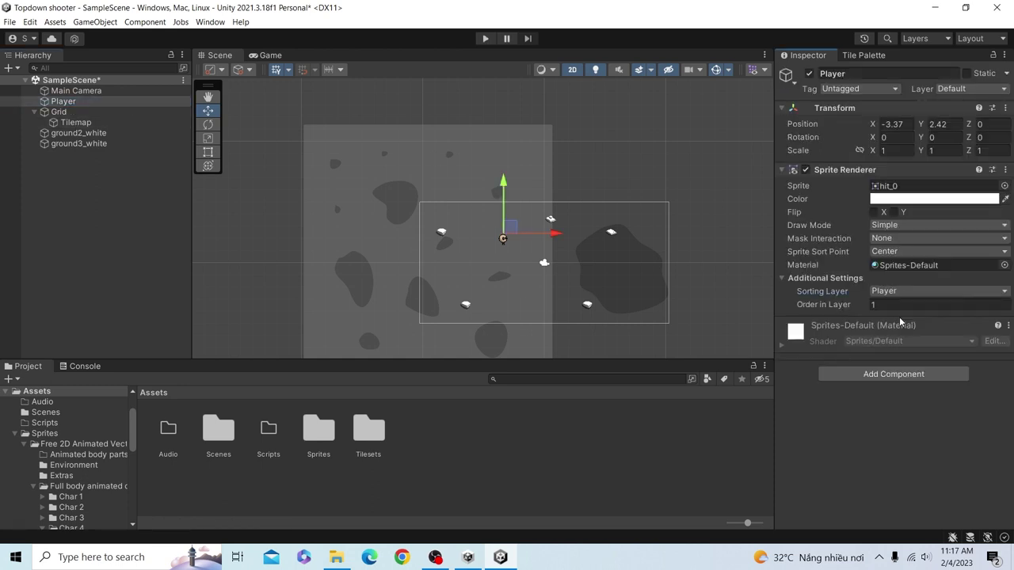
click(883, 305)
key(BackSpace)
text(-1)
Keep ground2_white's sorting layer on Default, comparing it against the Player's settings.
click(95, 131)
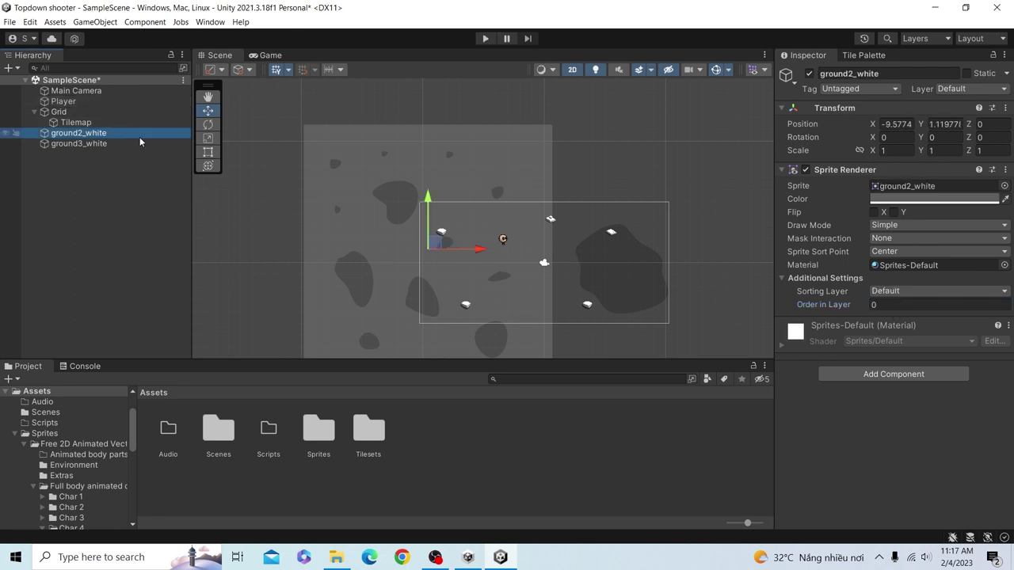
click(886, 293)
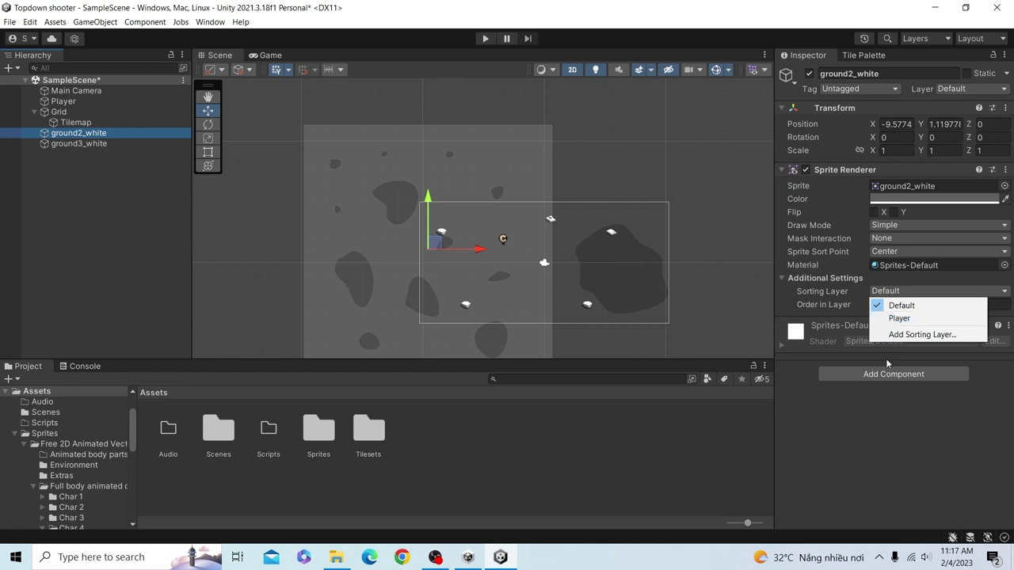
click(884, 400)
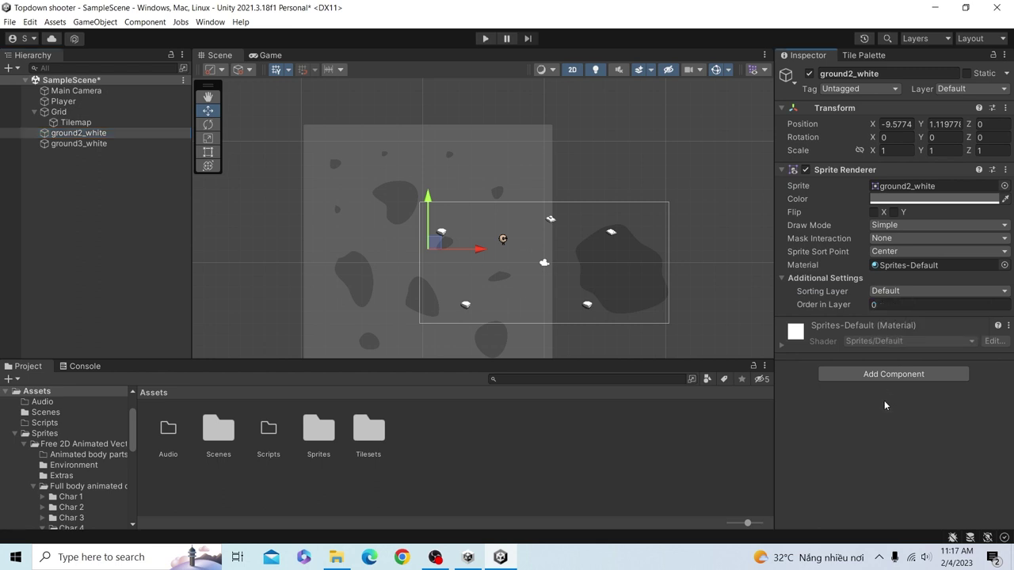
click(67, 102)
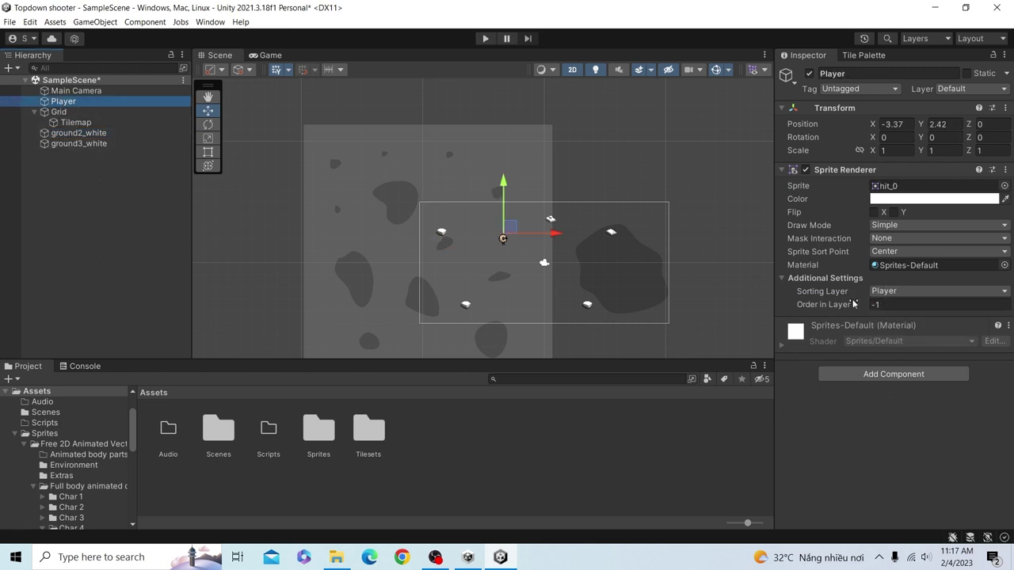
click(79, 133)
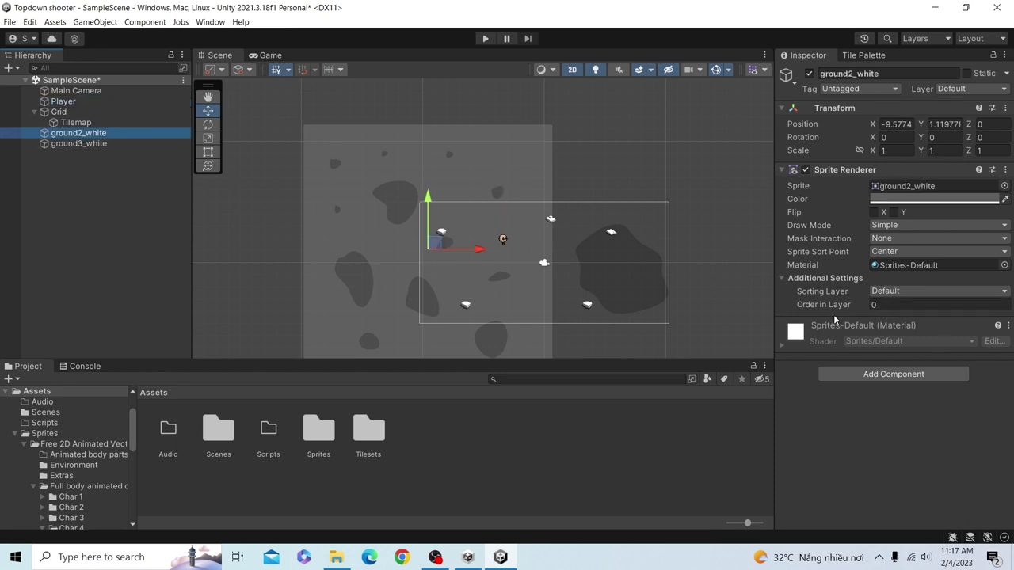
Confirm the Player sits on the Player sorting layer, then view it above the gray ground in Game view.
click(63, 102)
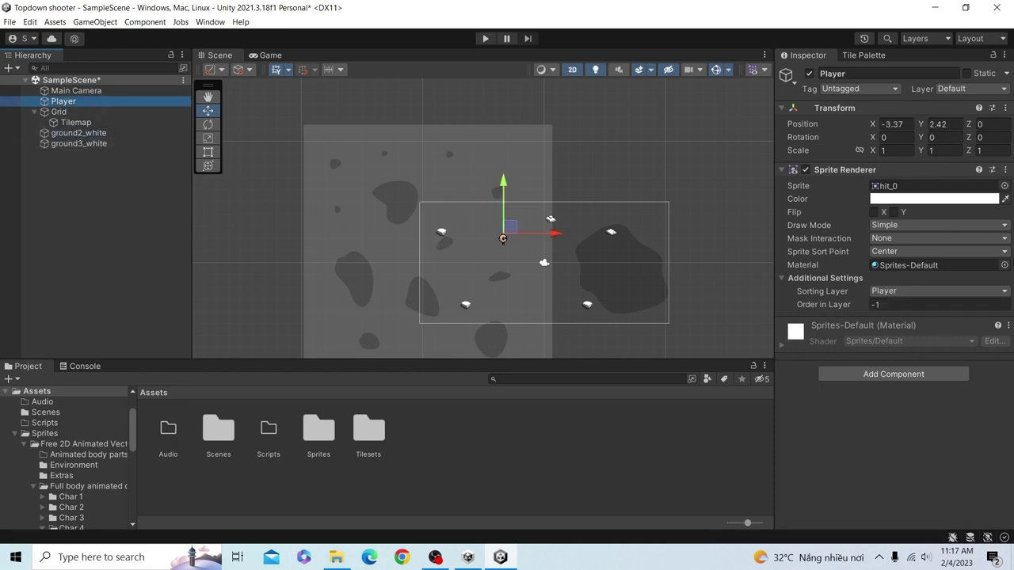
click(910, 293)
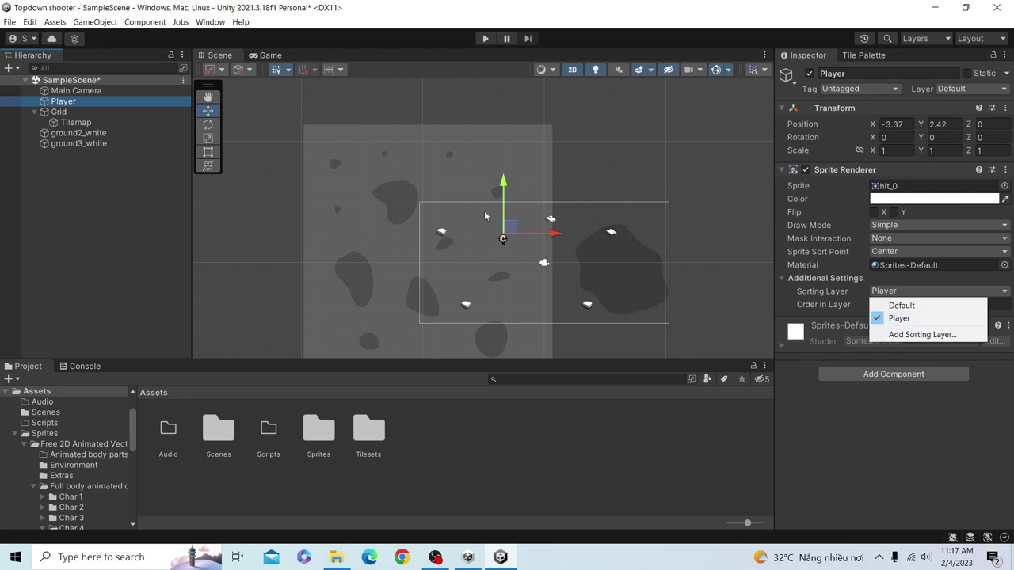
click(892, 389)
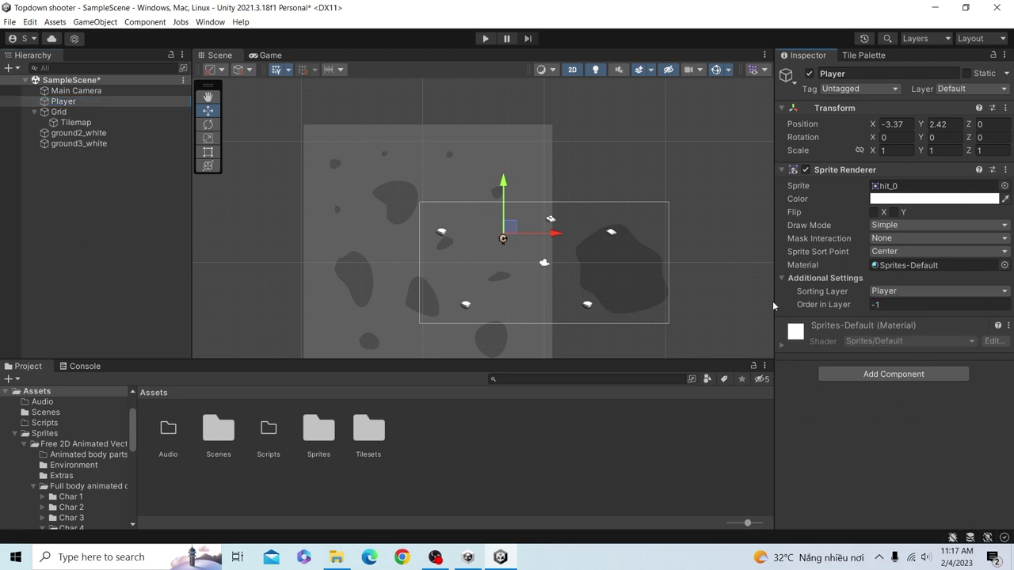
scroll(585, 253, up, 2)
scroll(586, 254, up, 3)
scroll(496, 287, down, 2)
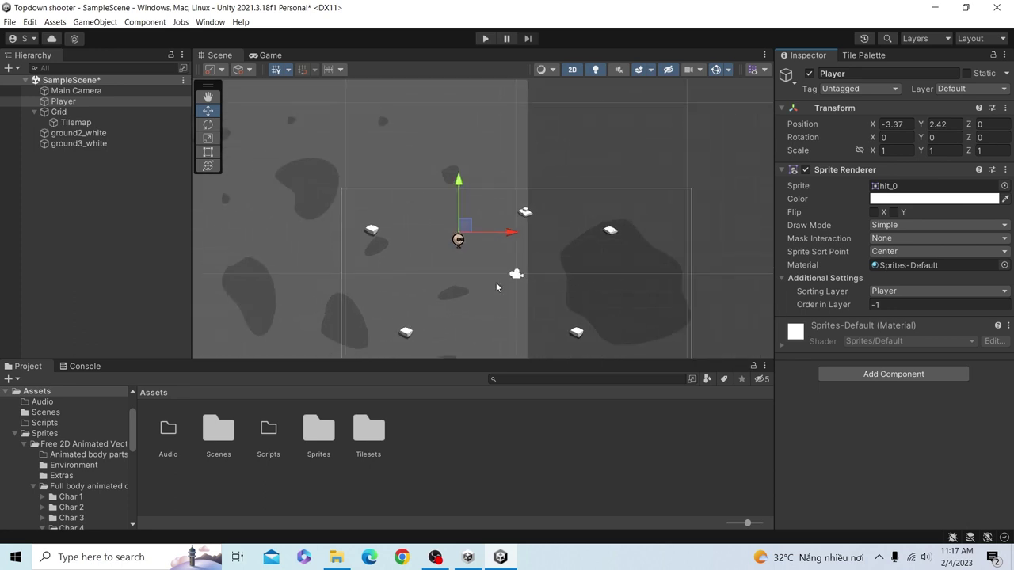
scroll(577, 306, down, 3)
click(254, 57)
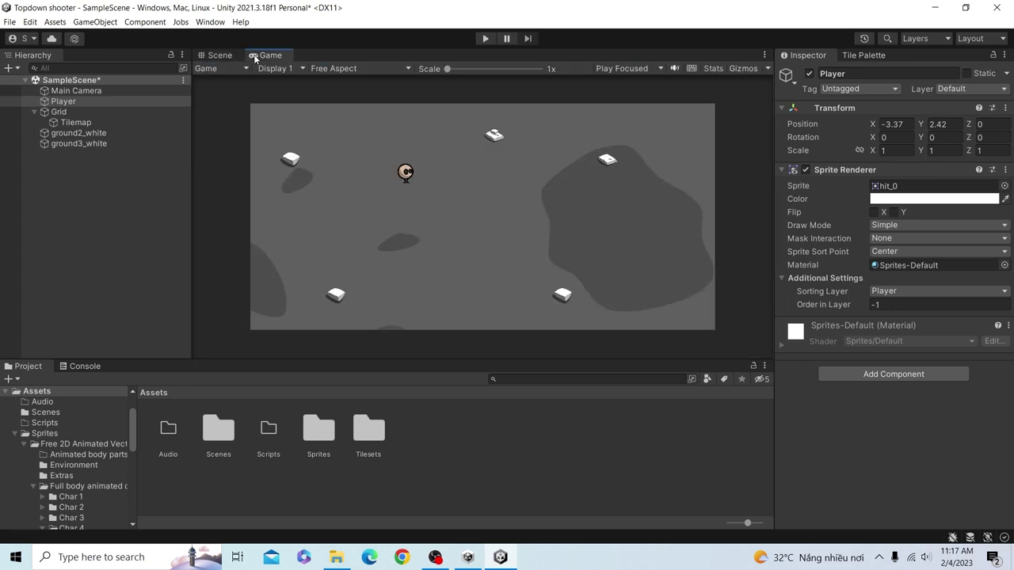